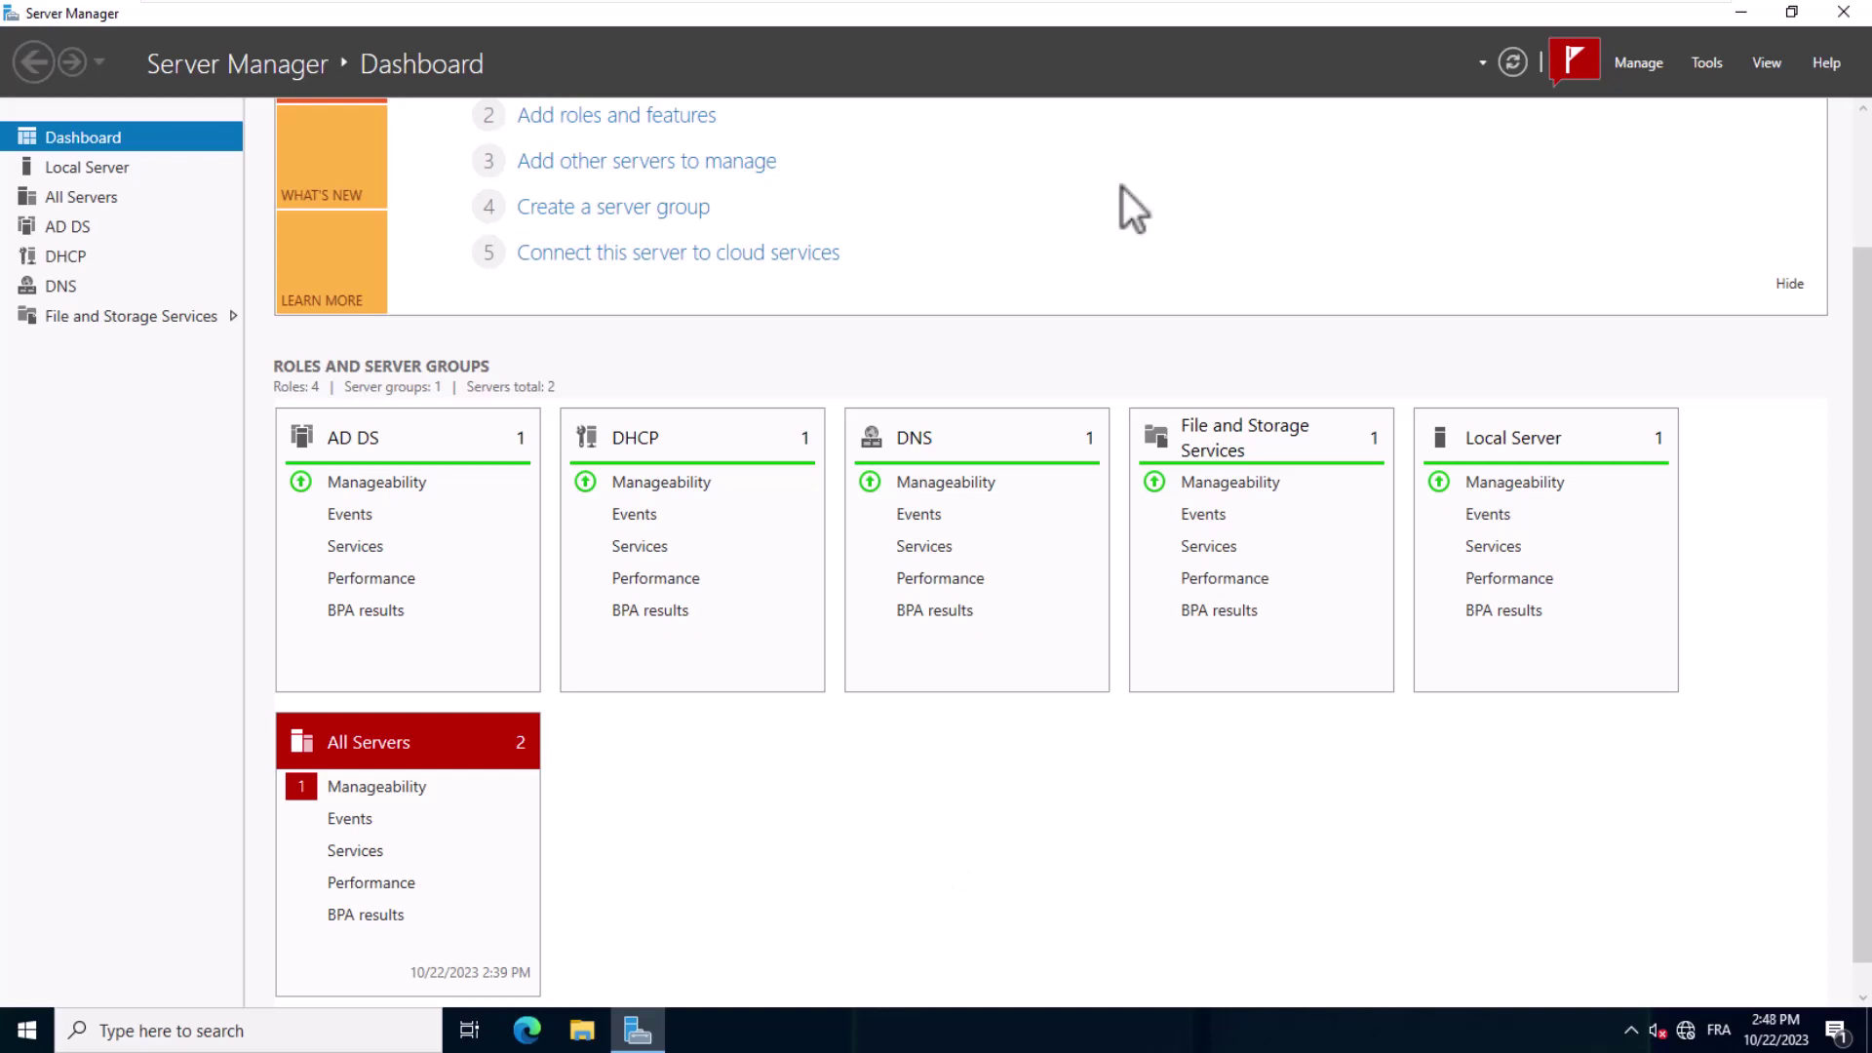
- Launch Group Policy Management from Tools and bring up the corp.zinetek.com domain's actions
click(1708, 65)
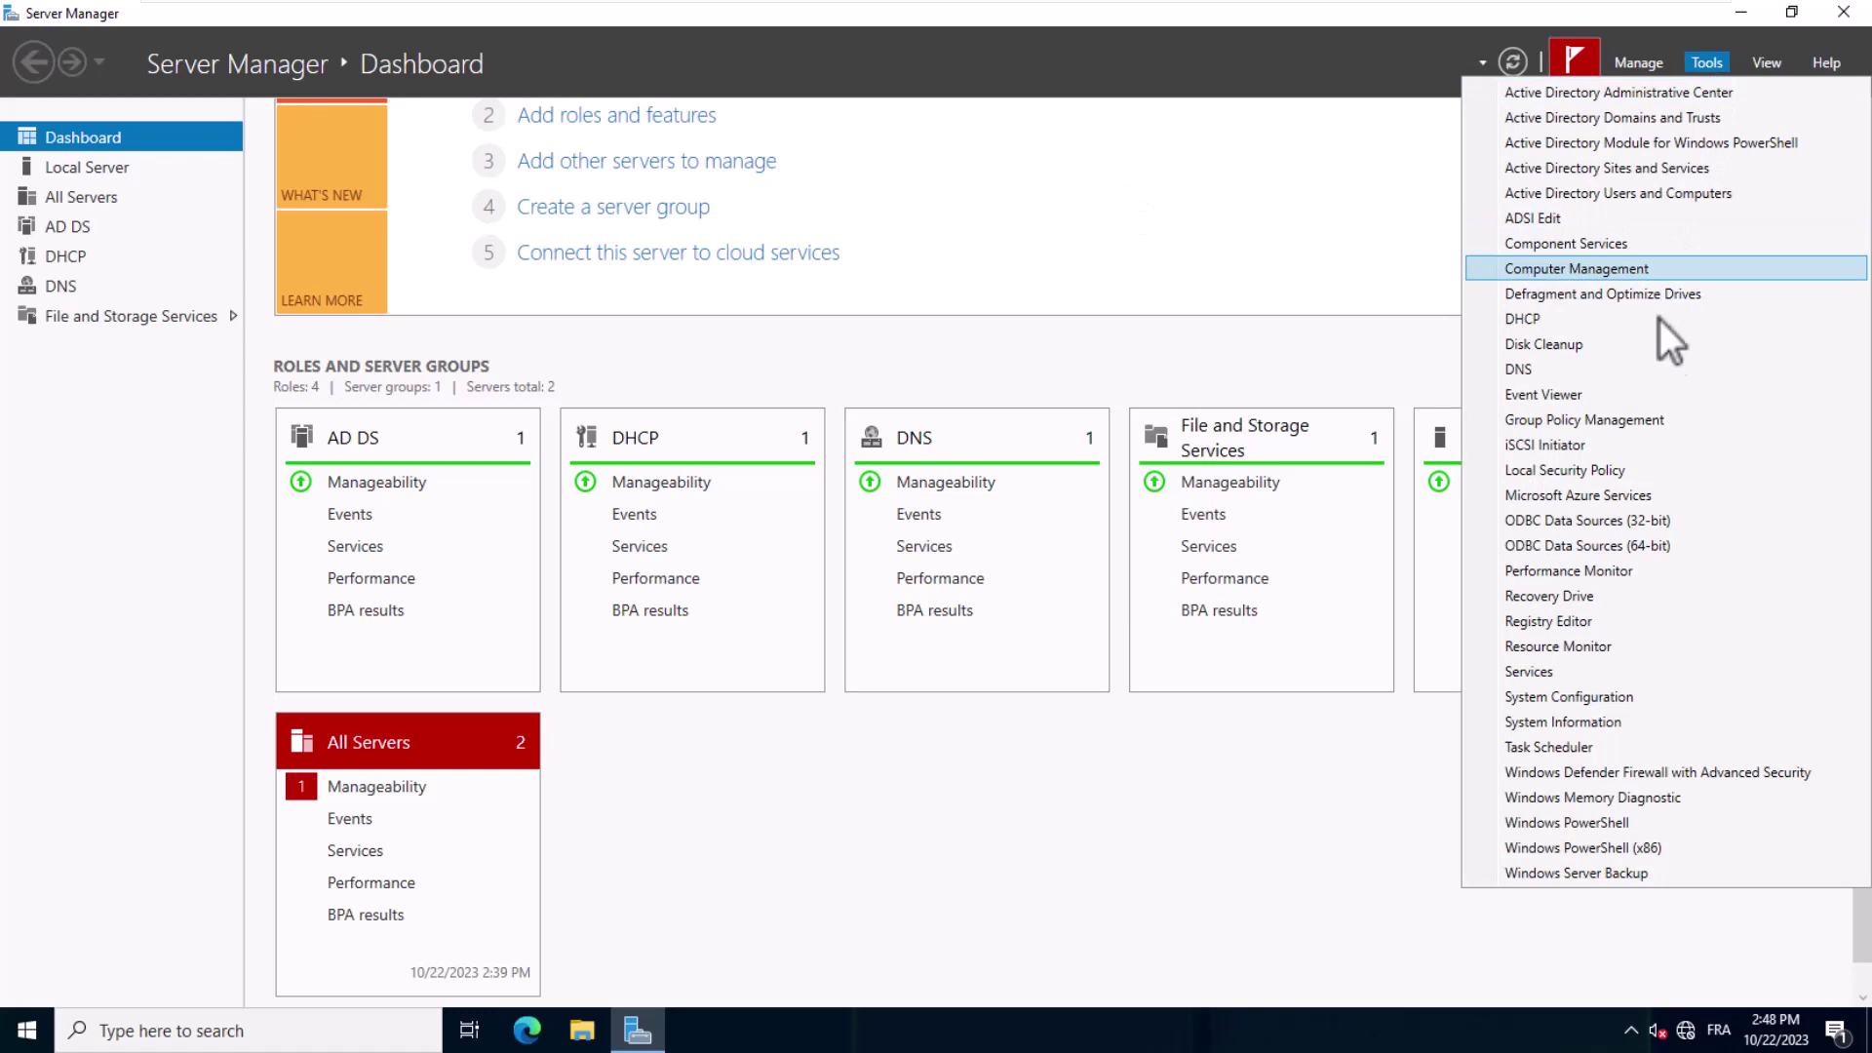
click(1646, 421)
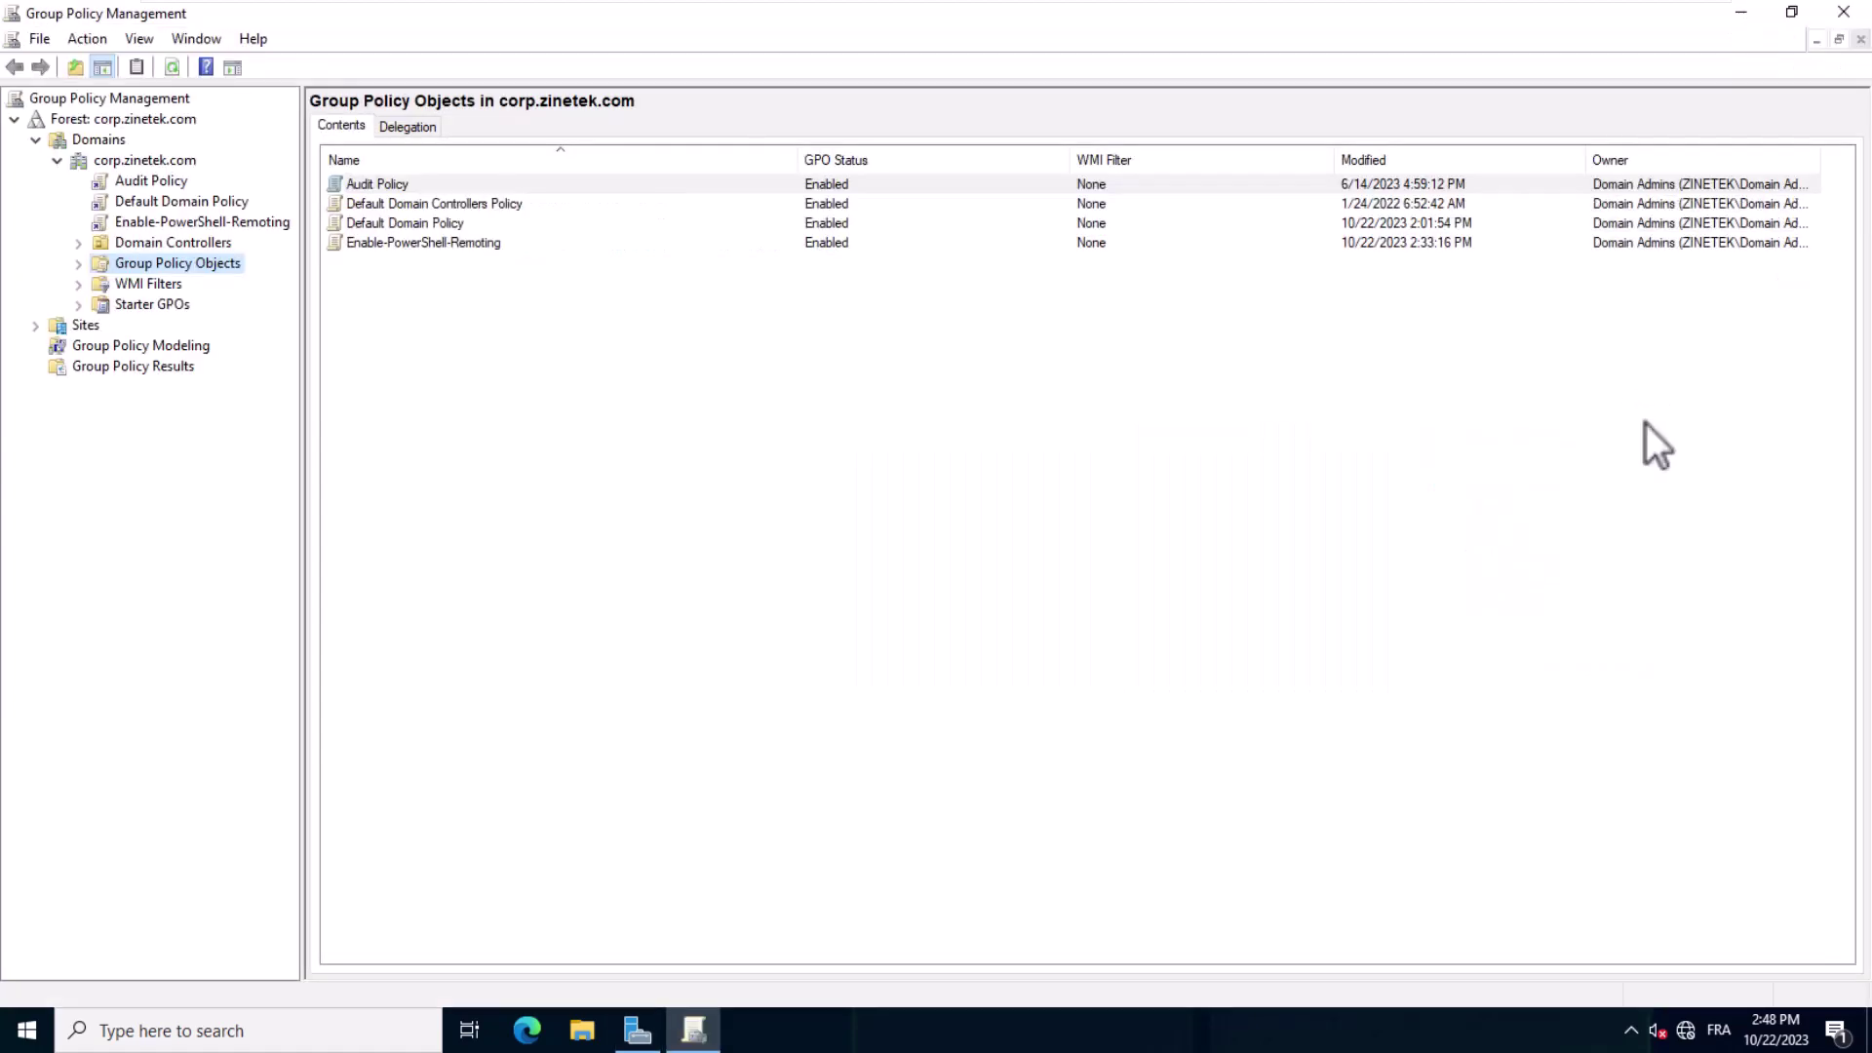
click(184, 161)
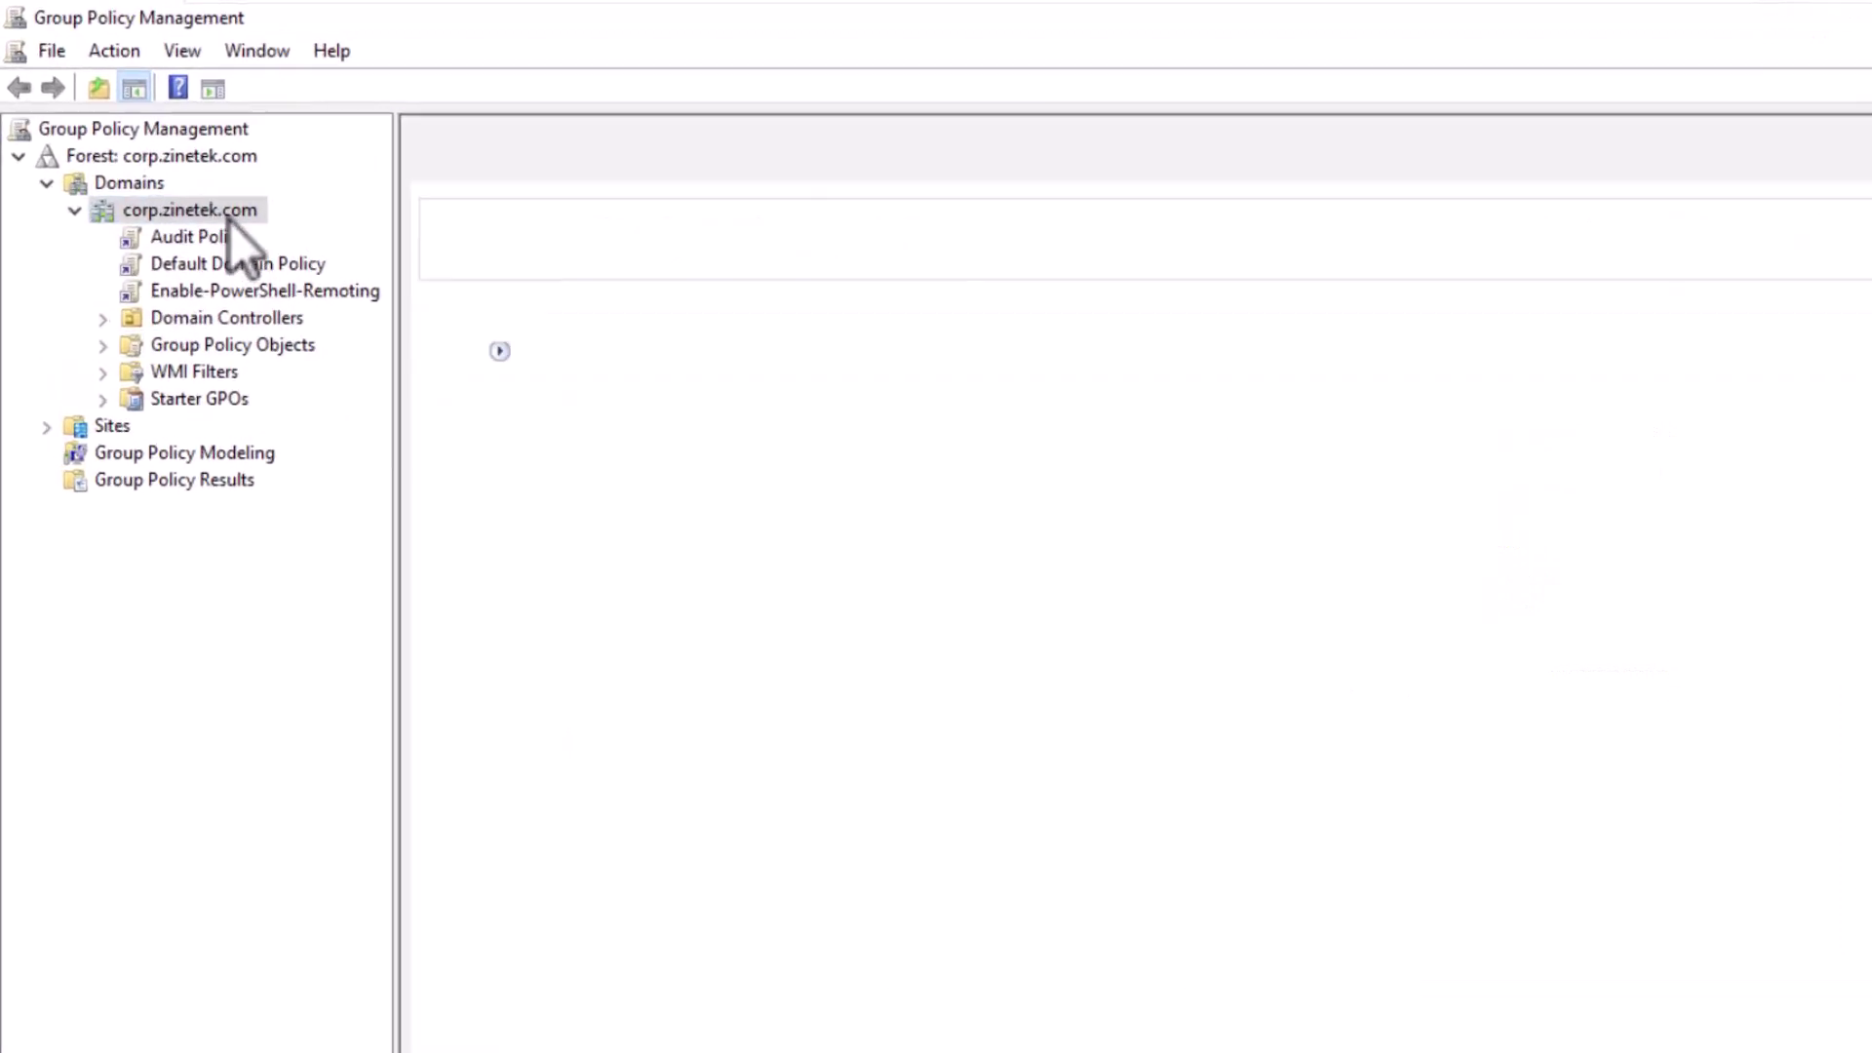
right_click(183, 162)
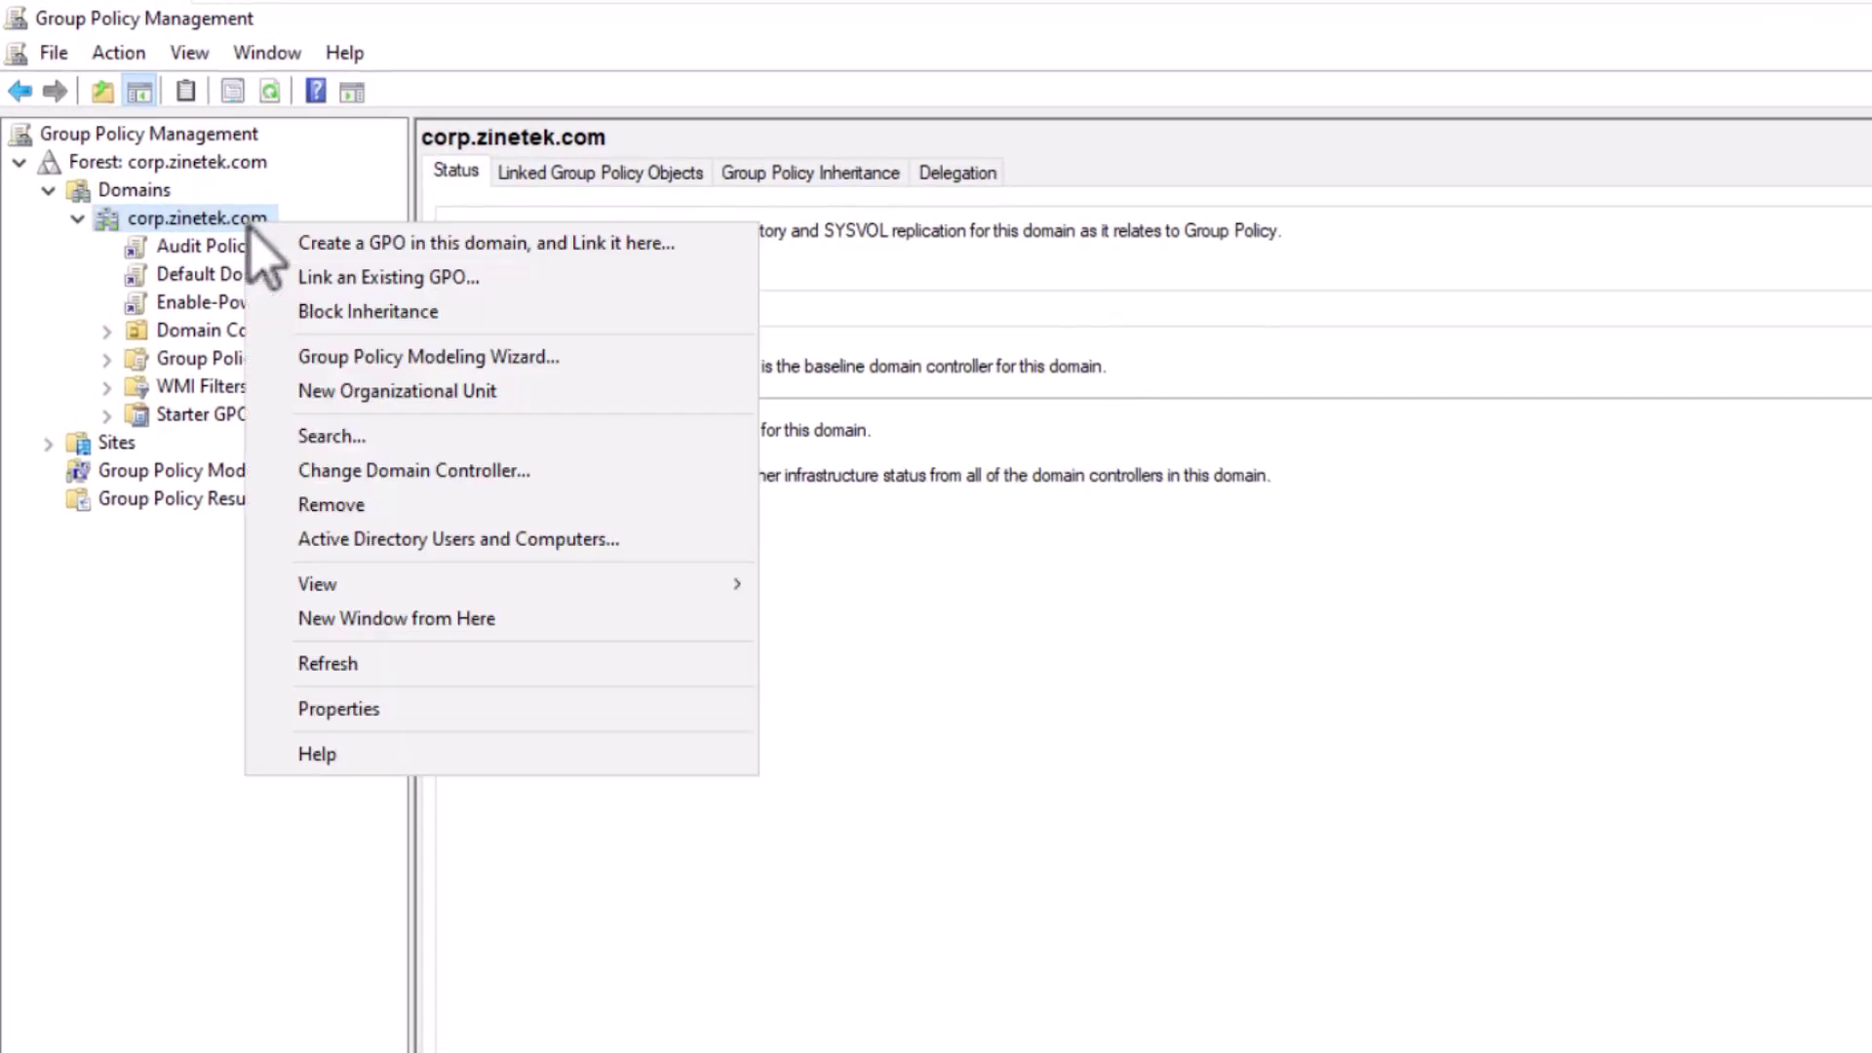
- Create a GPO named 'Disable USB Drive' linked to the corp.zinetek.com domain
click(618, 252)
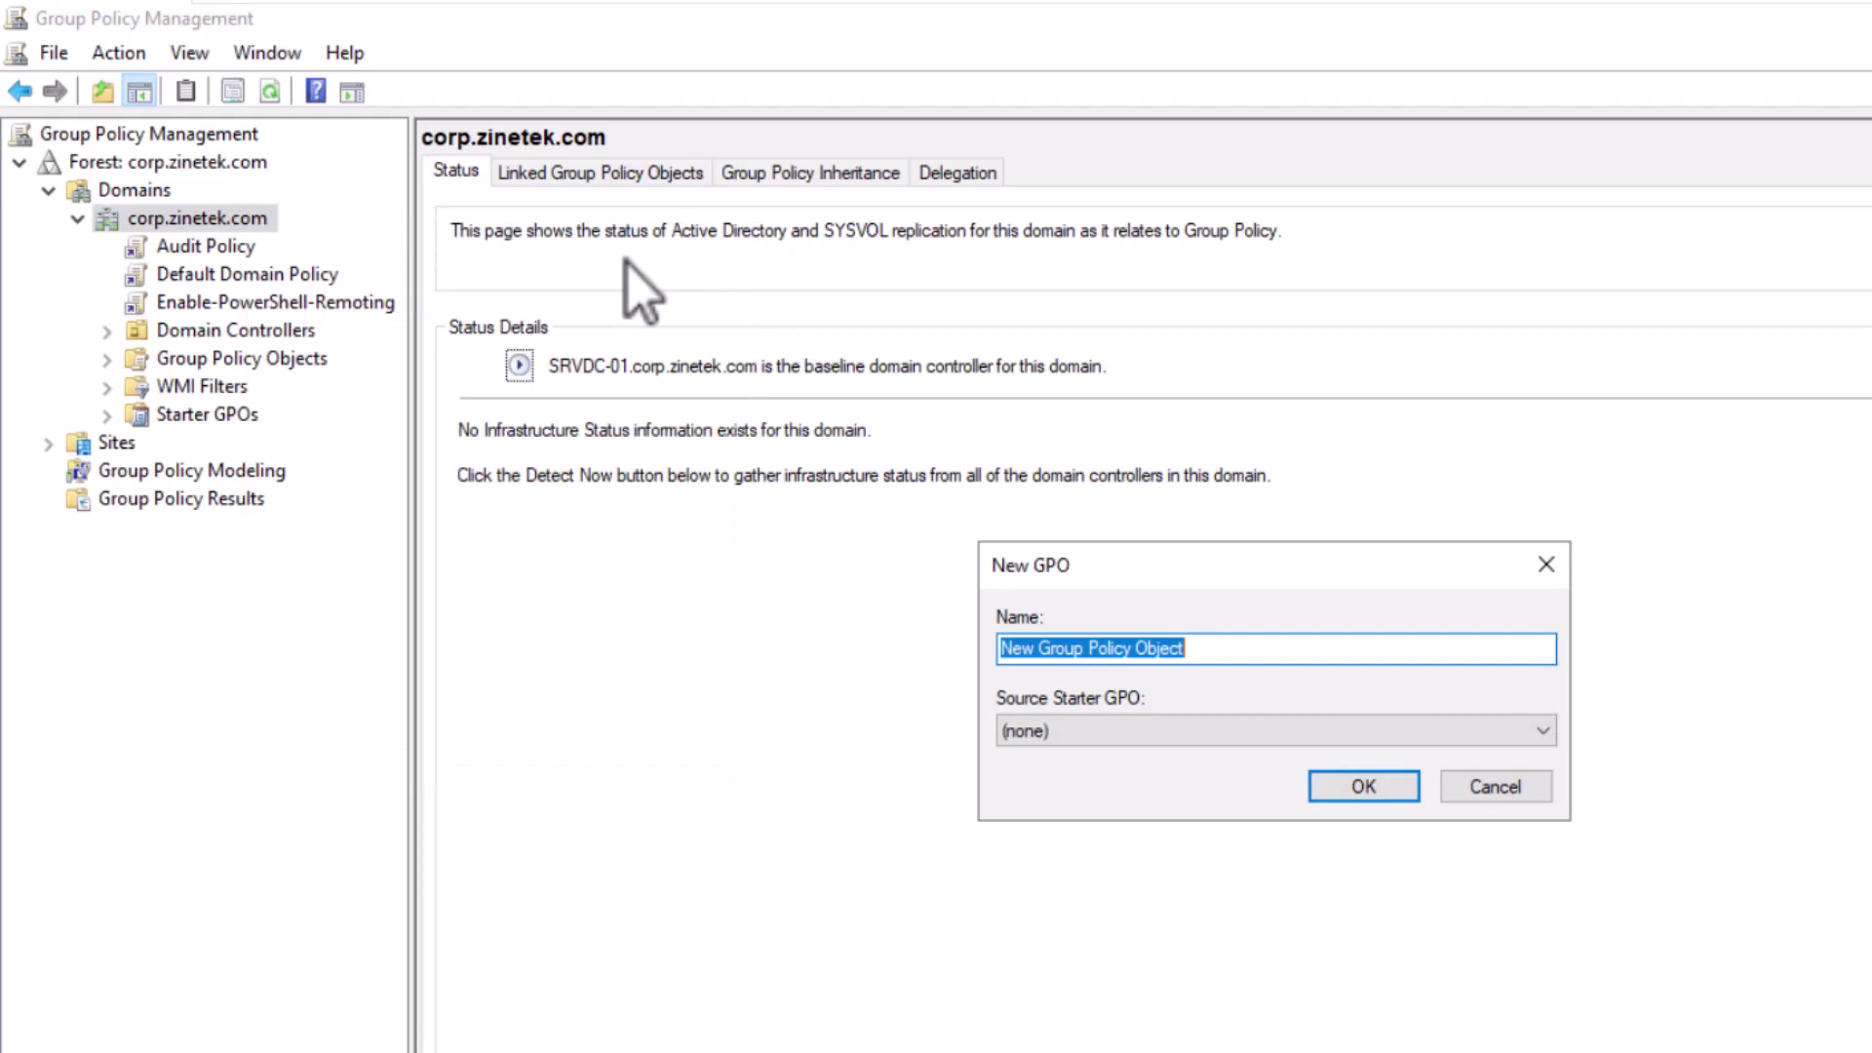
text(Disab)
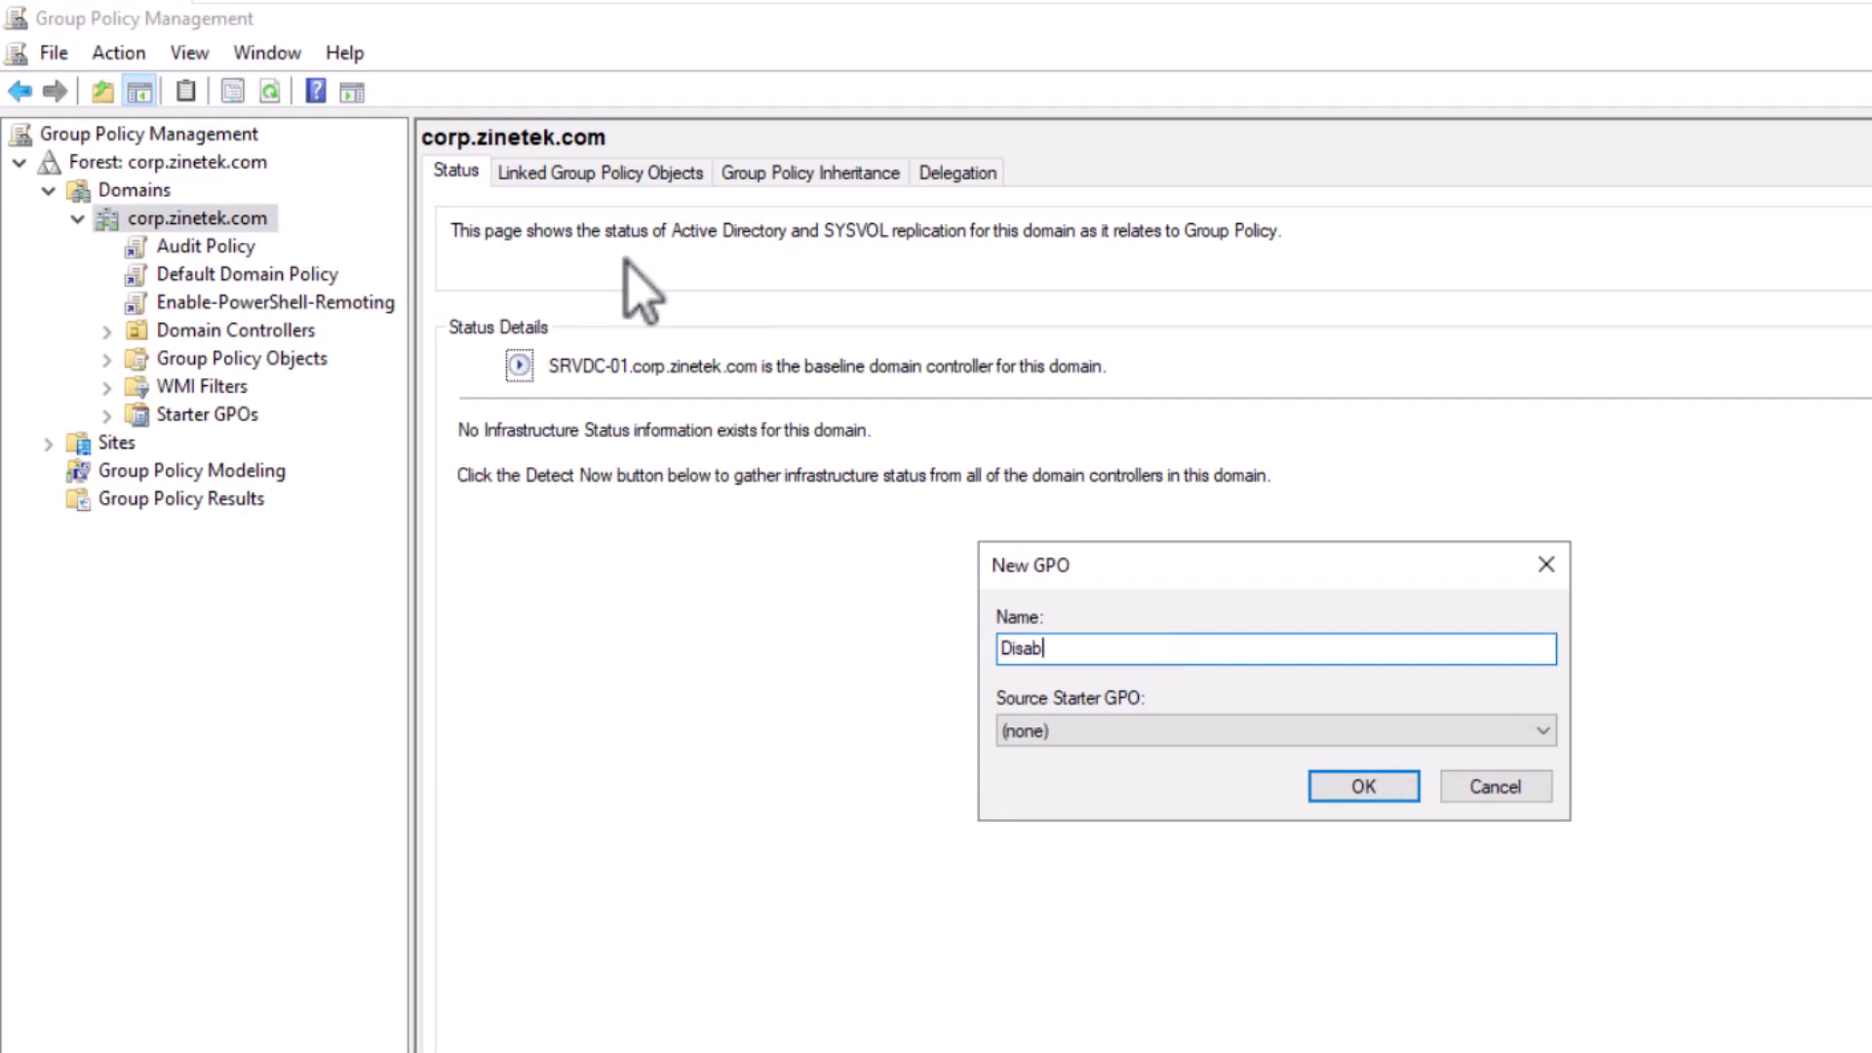
text(le USB Drive)
click(1334, 788)
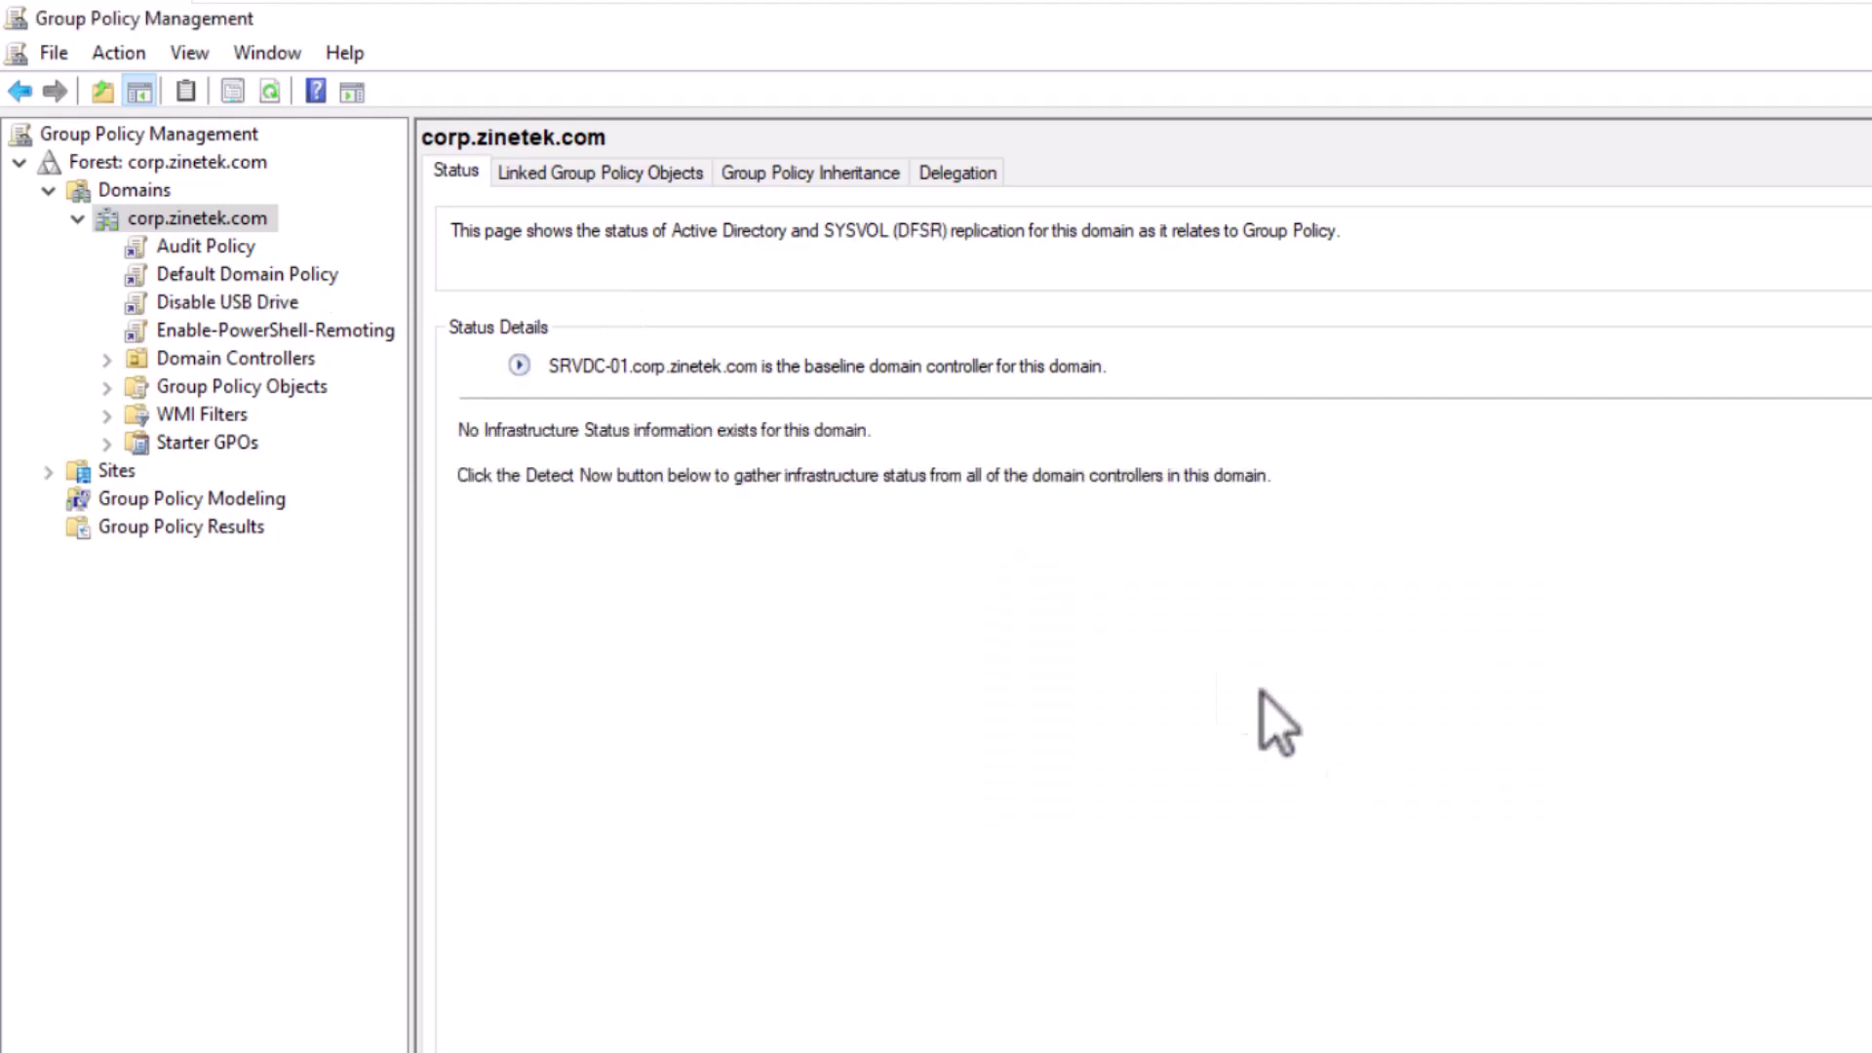
- Open the Disable USB Drive GPO in Group Policy Management Editor
right_click(243, 306)
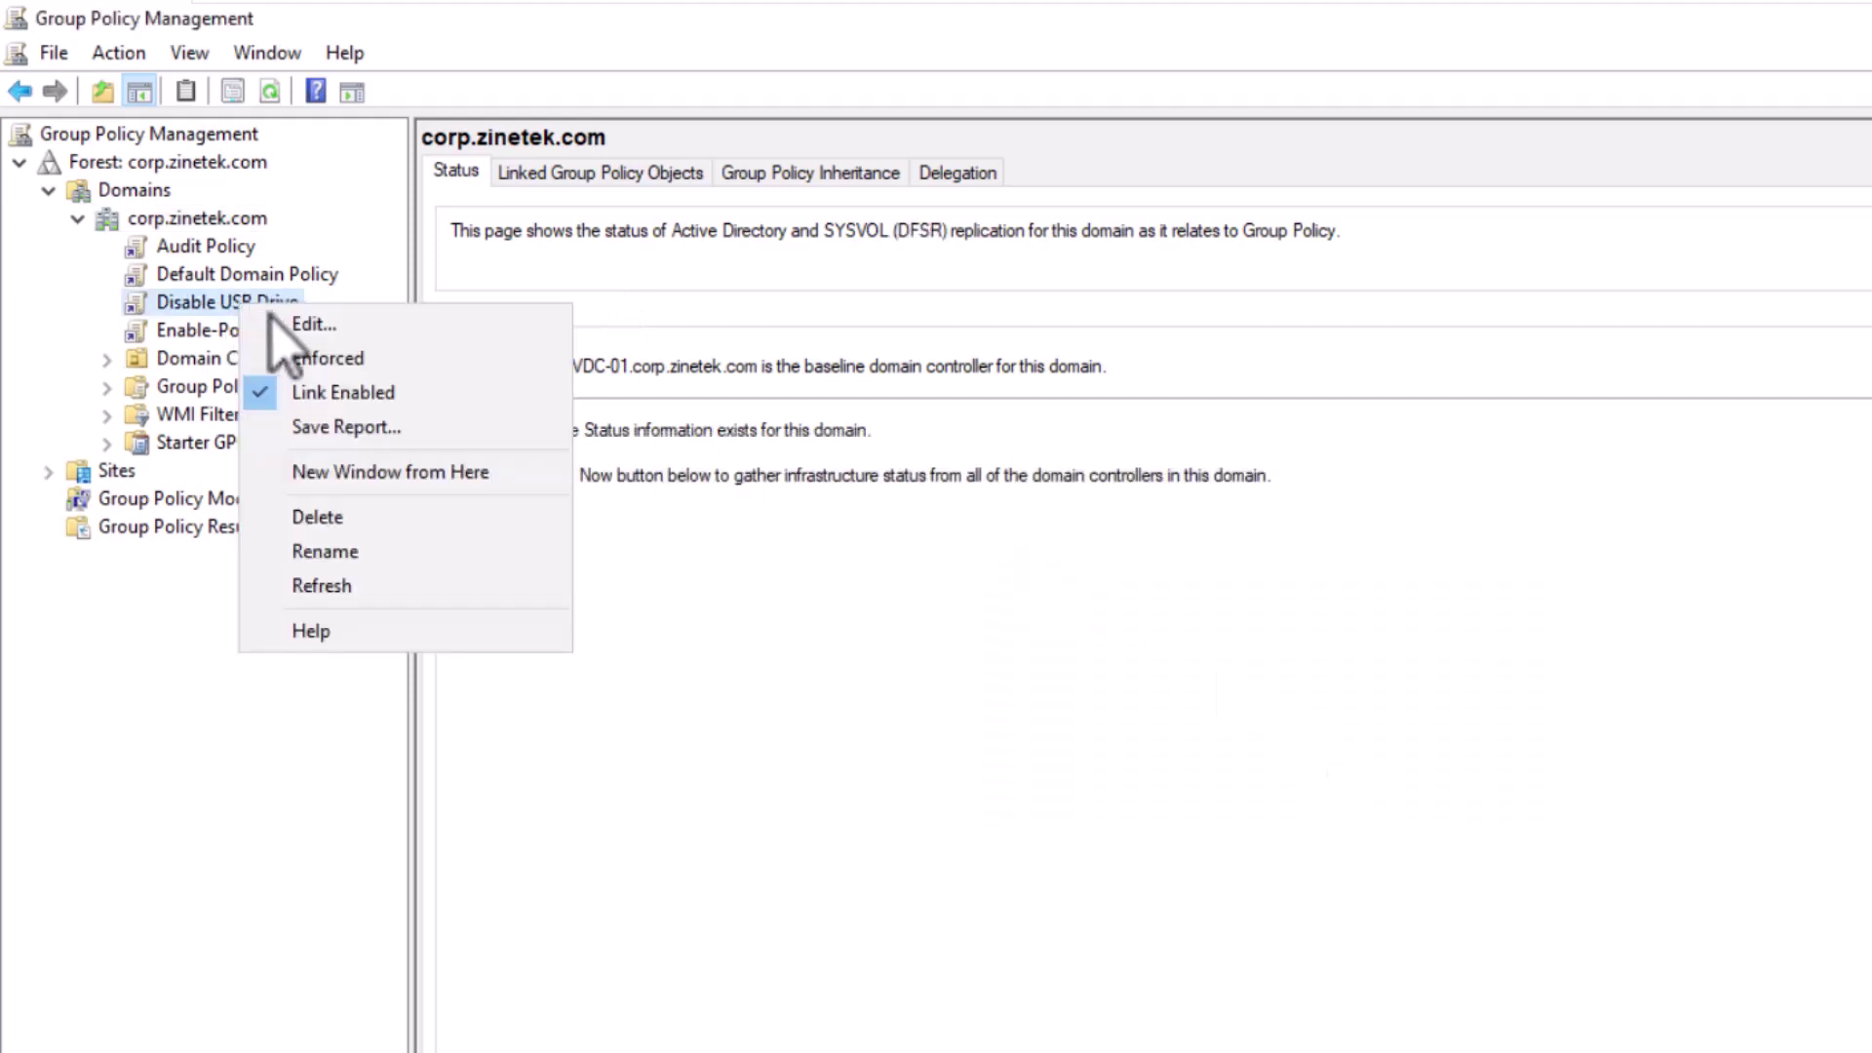
click(314, 324)
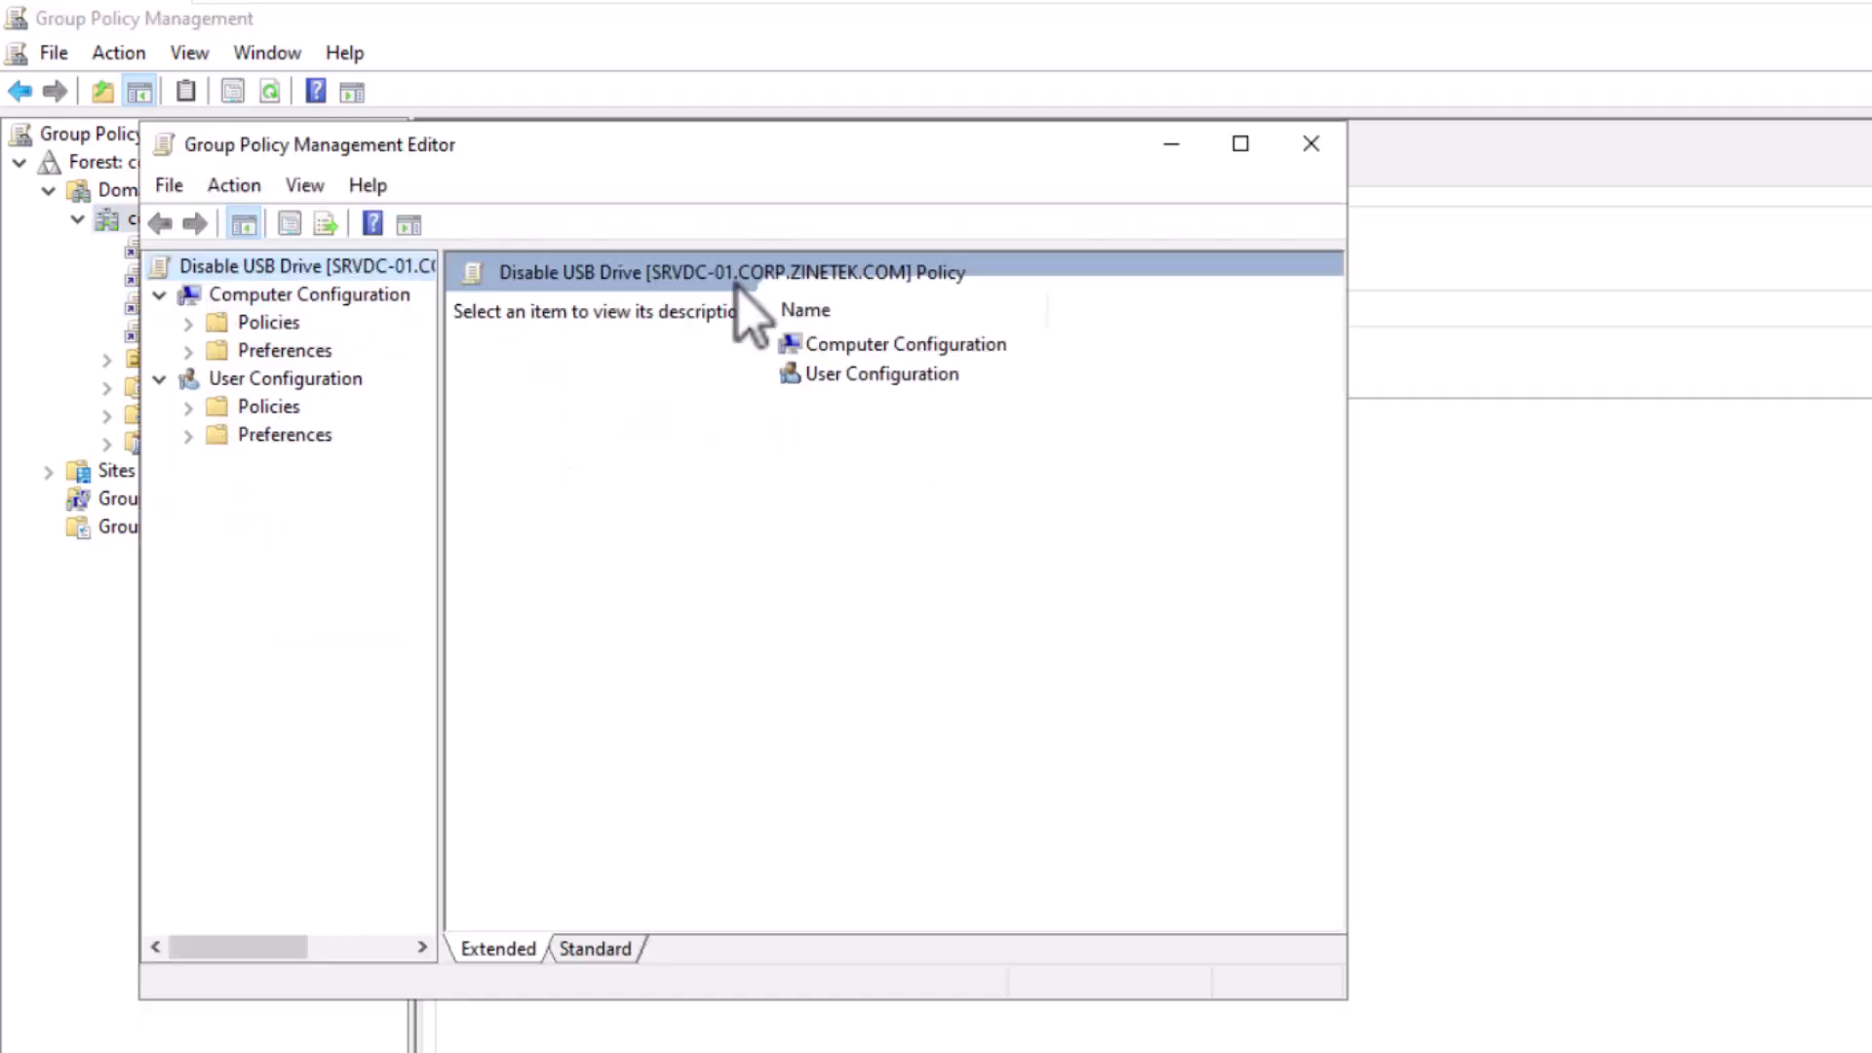
drag(773, 176, 1053, 224)
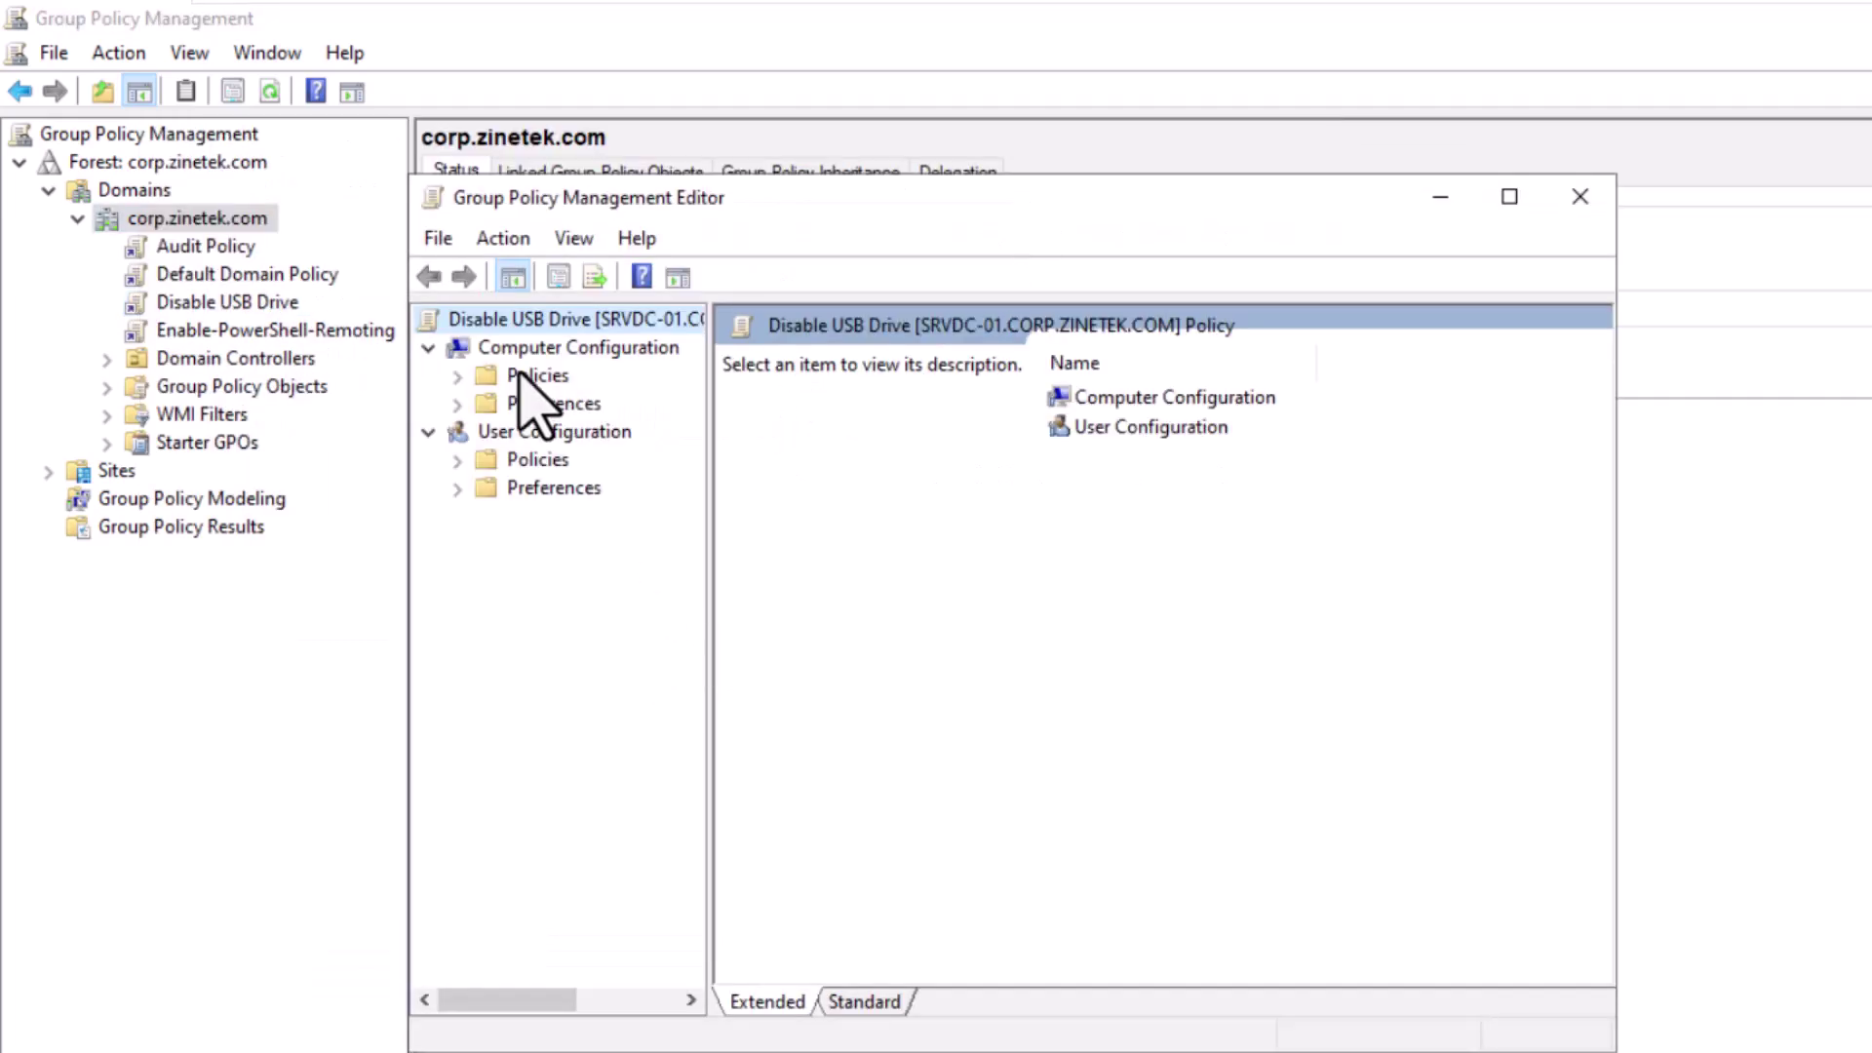
- Expand Computer Configuration Policies > Administrative Templates > System toward Removable Storage Access
click(459, 377)
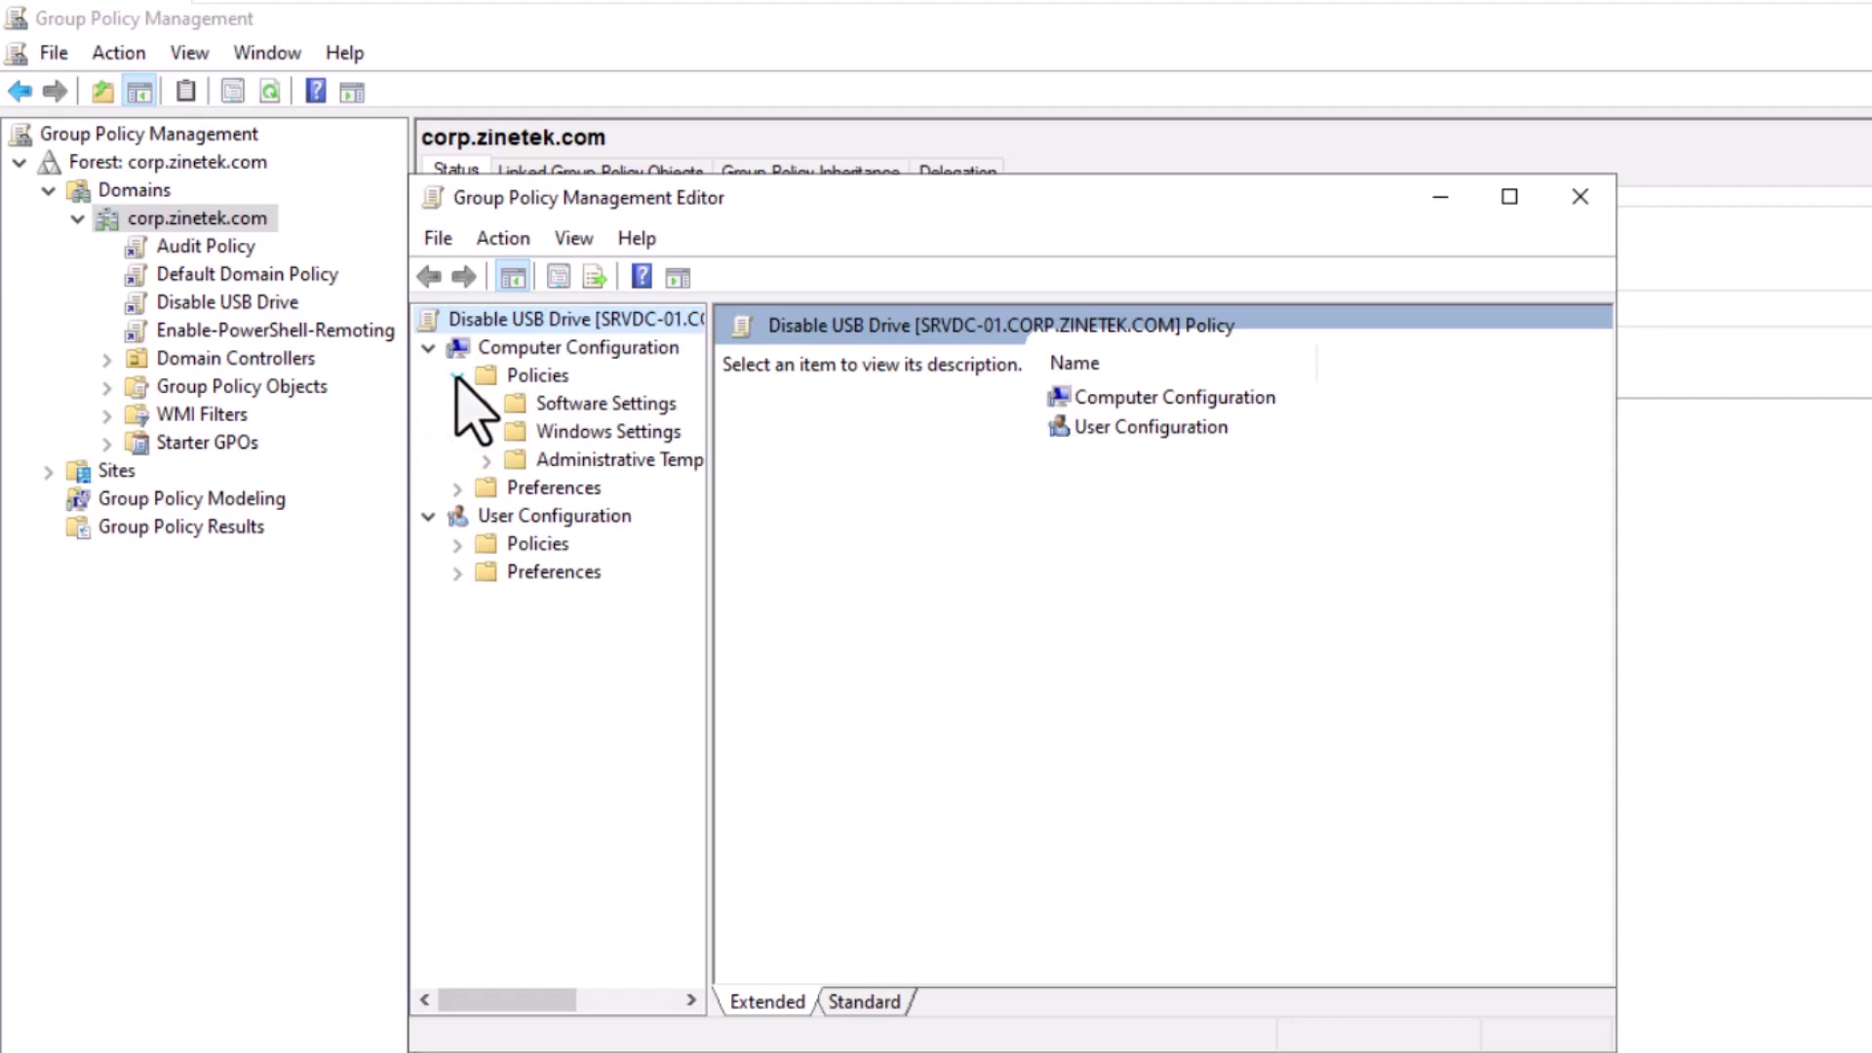
click(487, 462)
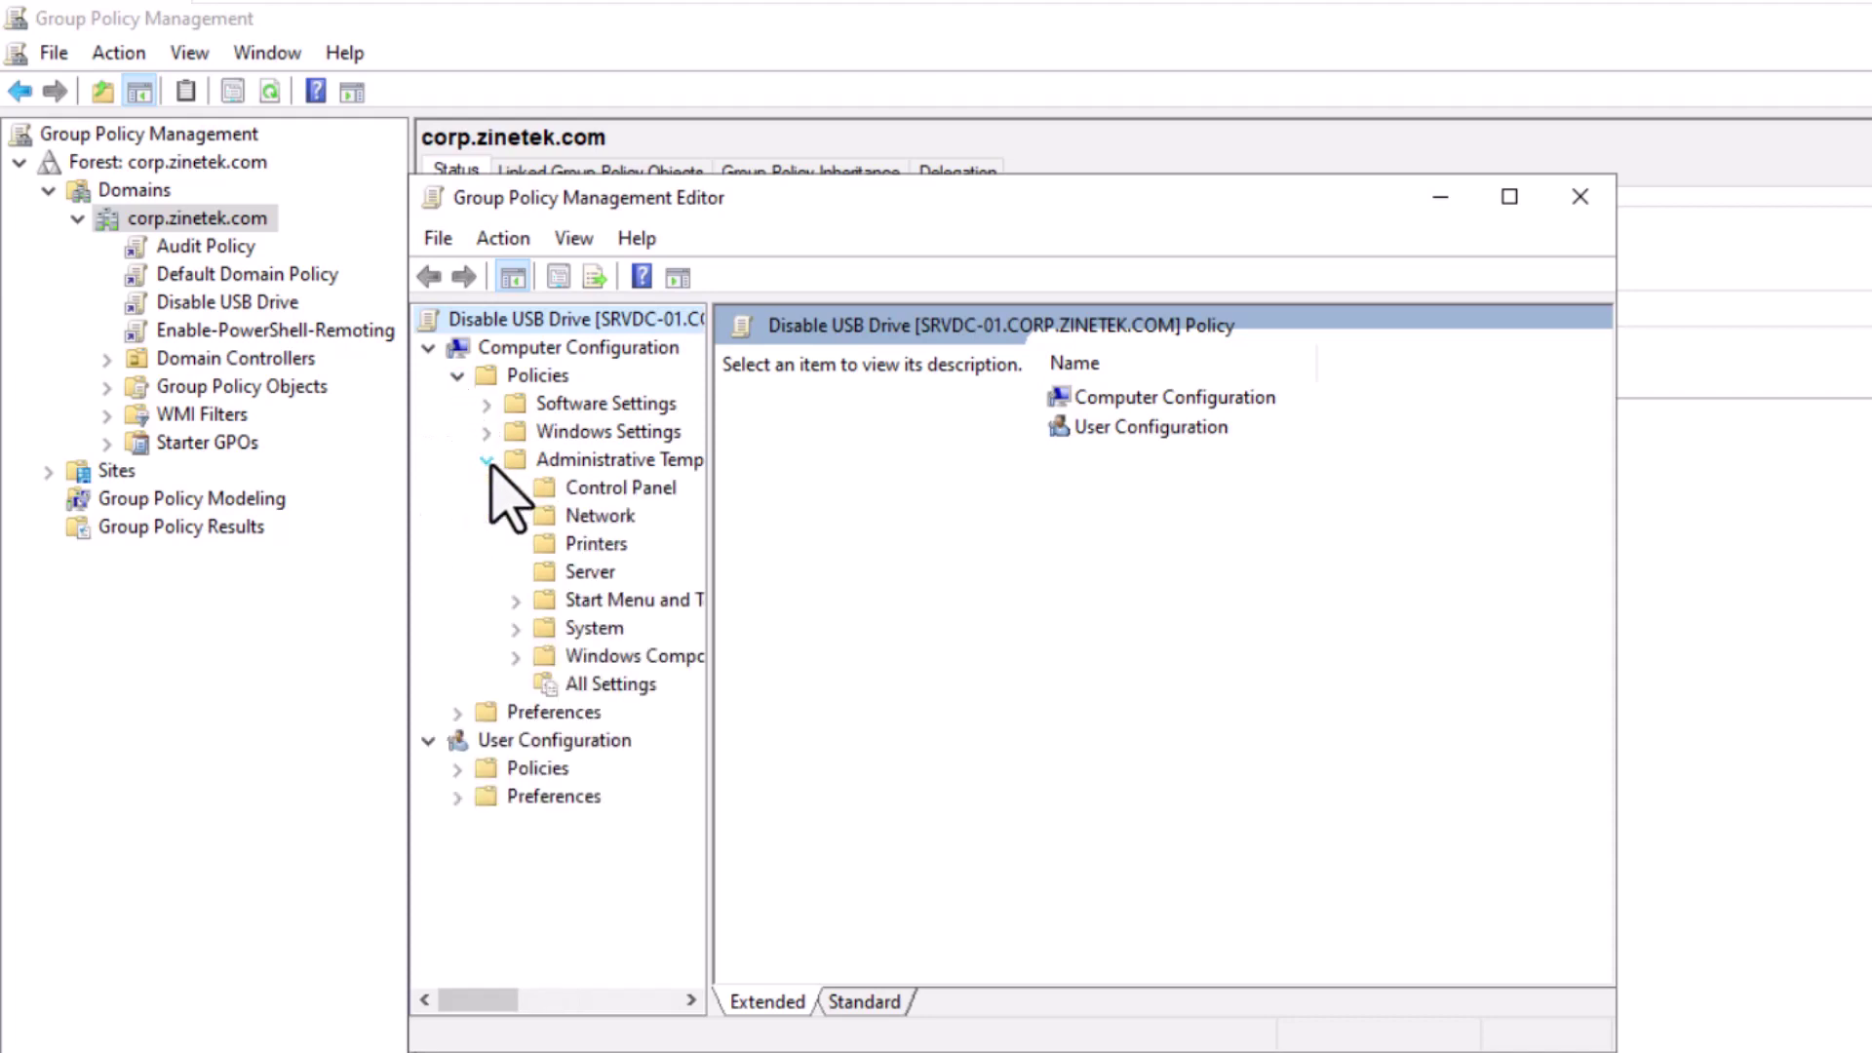
click(516, 628)
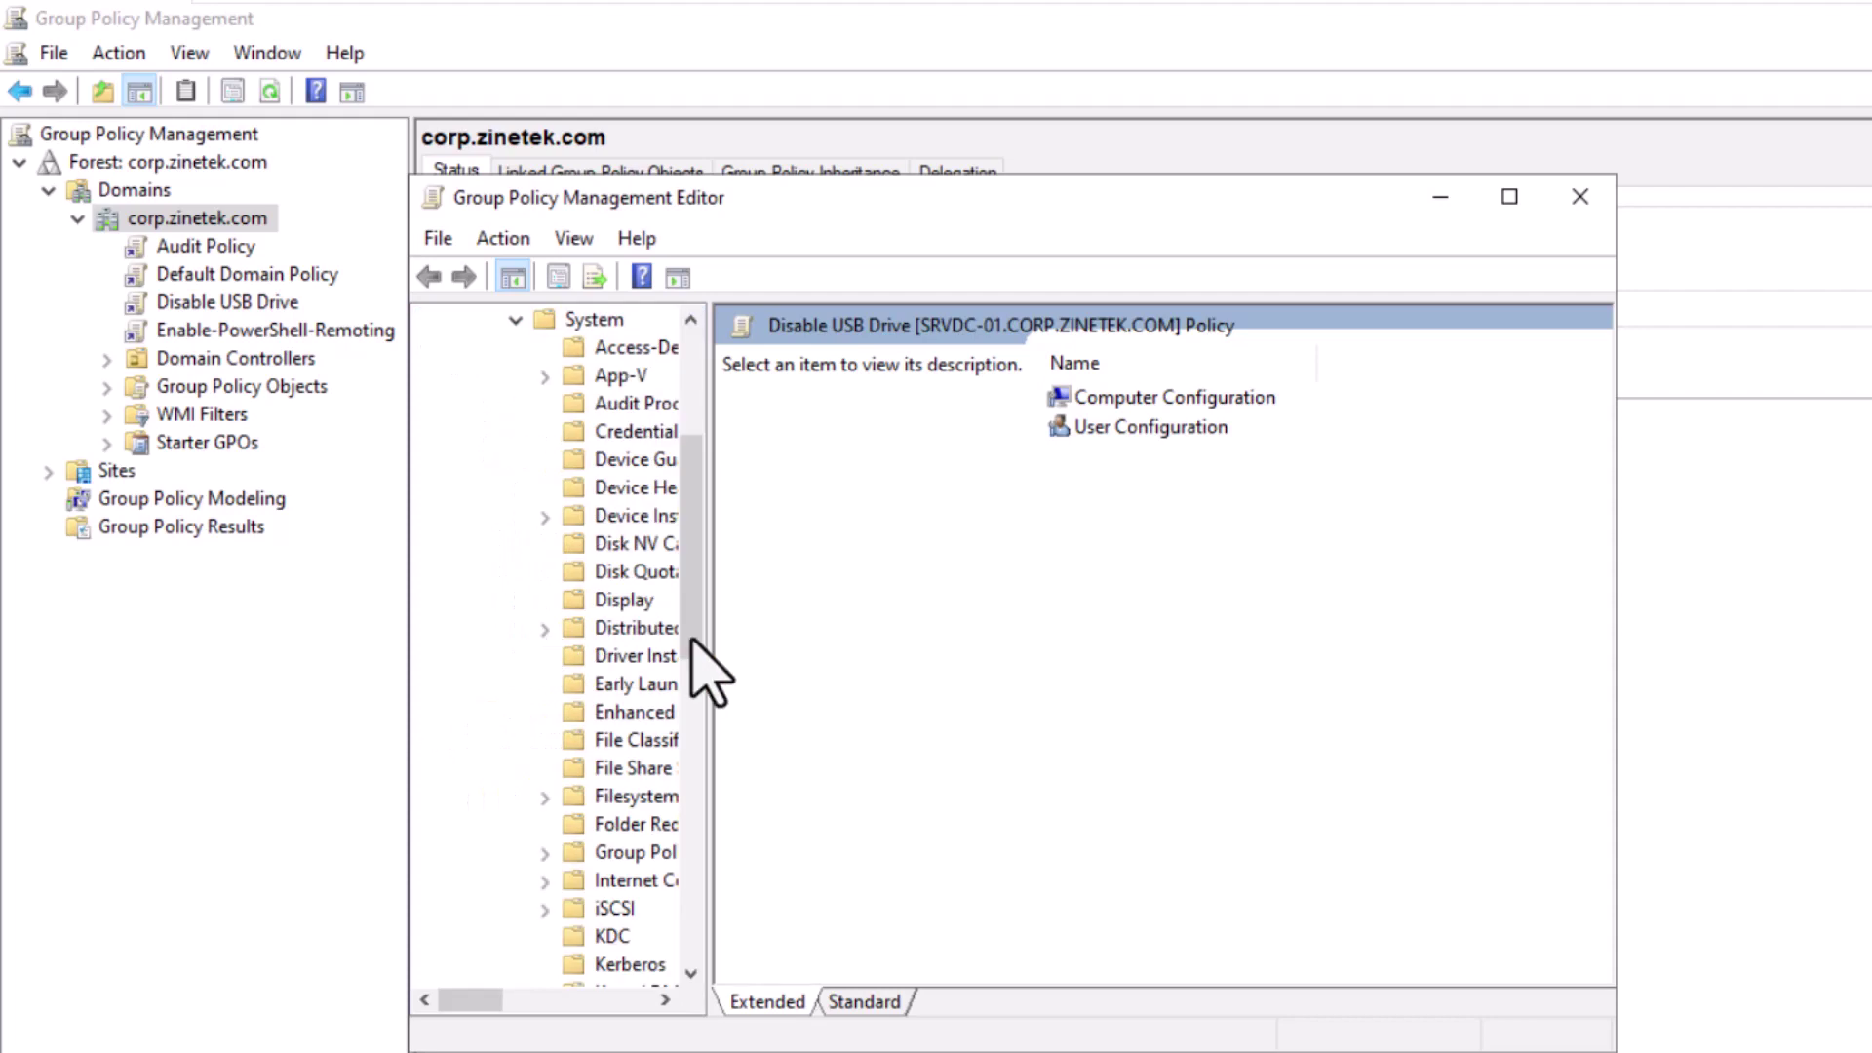
drag(694, 641, 815, 663)
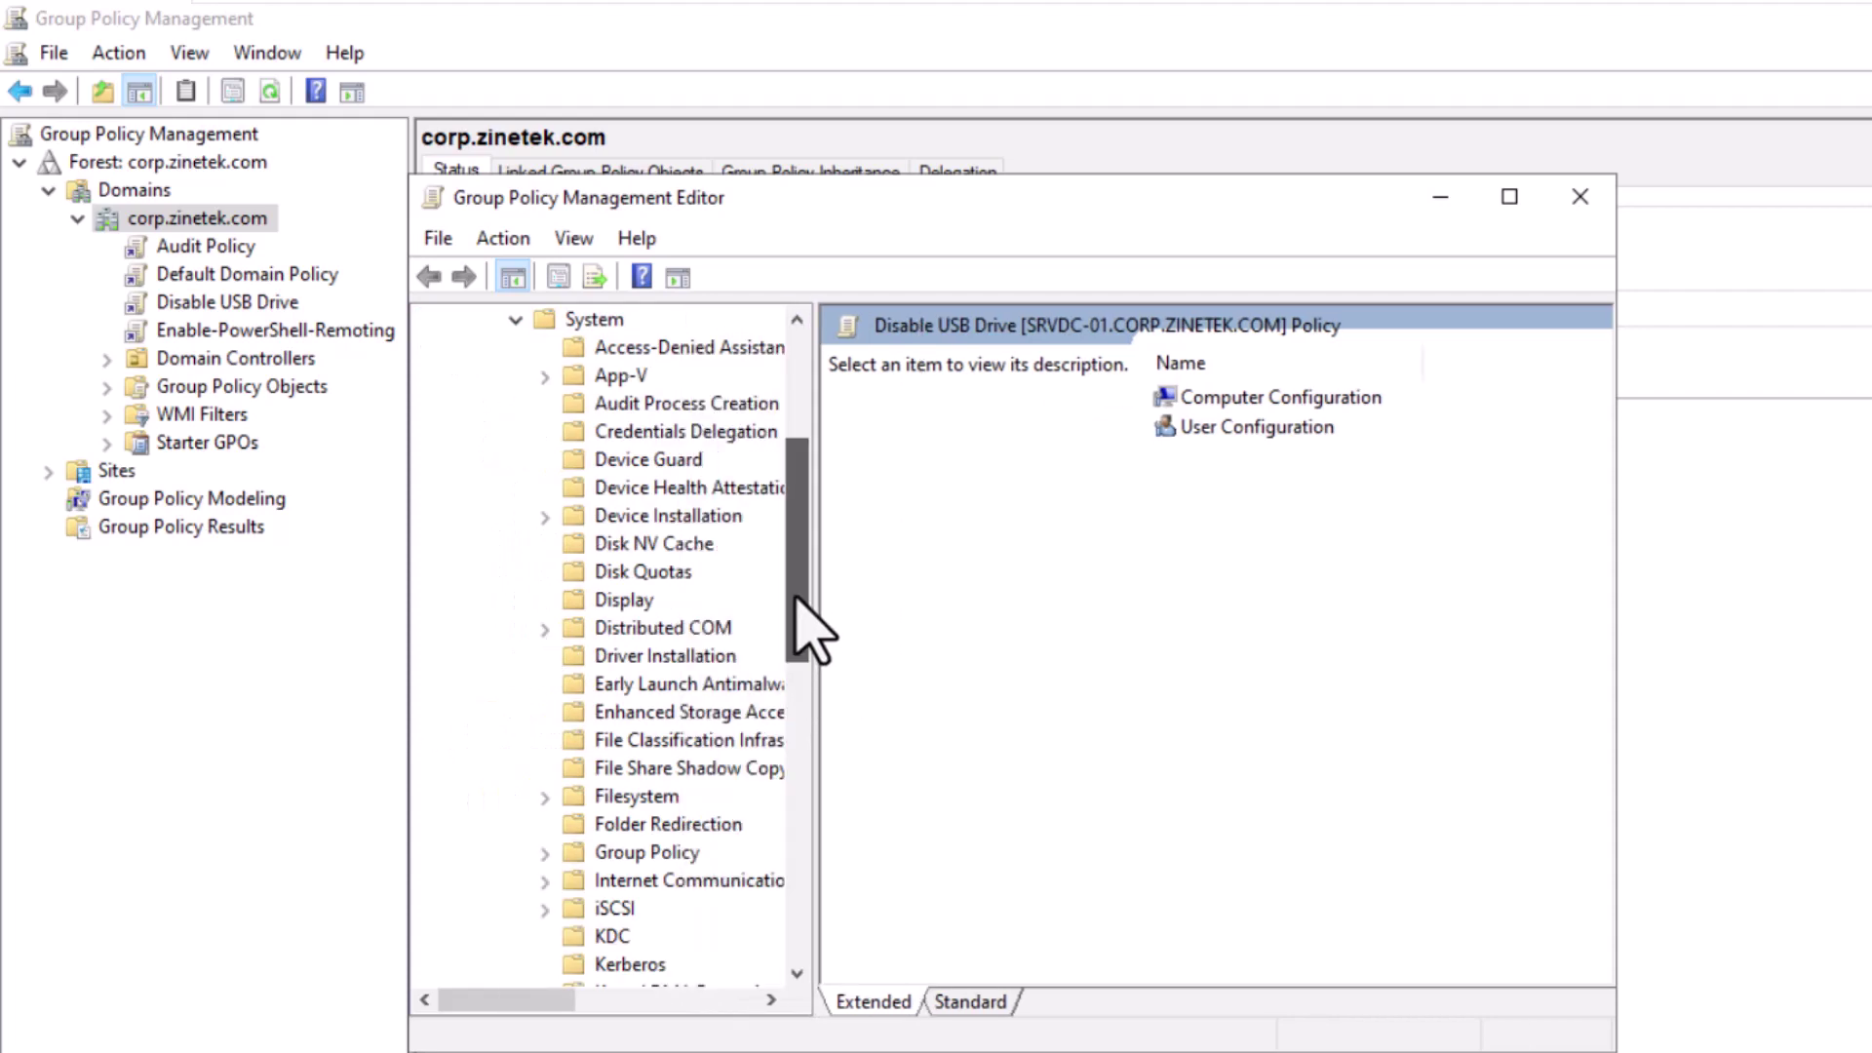
drag(797, 598, 867, 768)
- Show Removable Storage Access settings full-screen and read the WPD Devices: Deny read access description
click(737, 741)
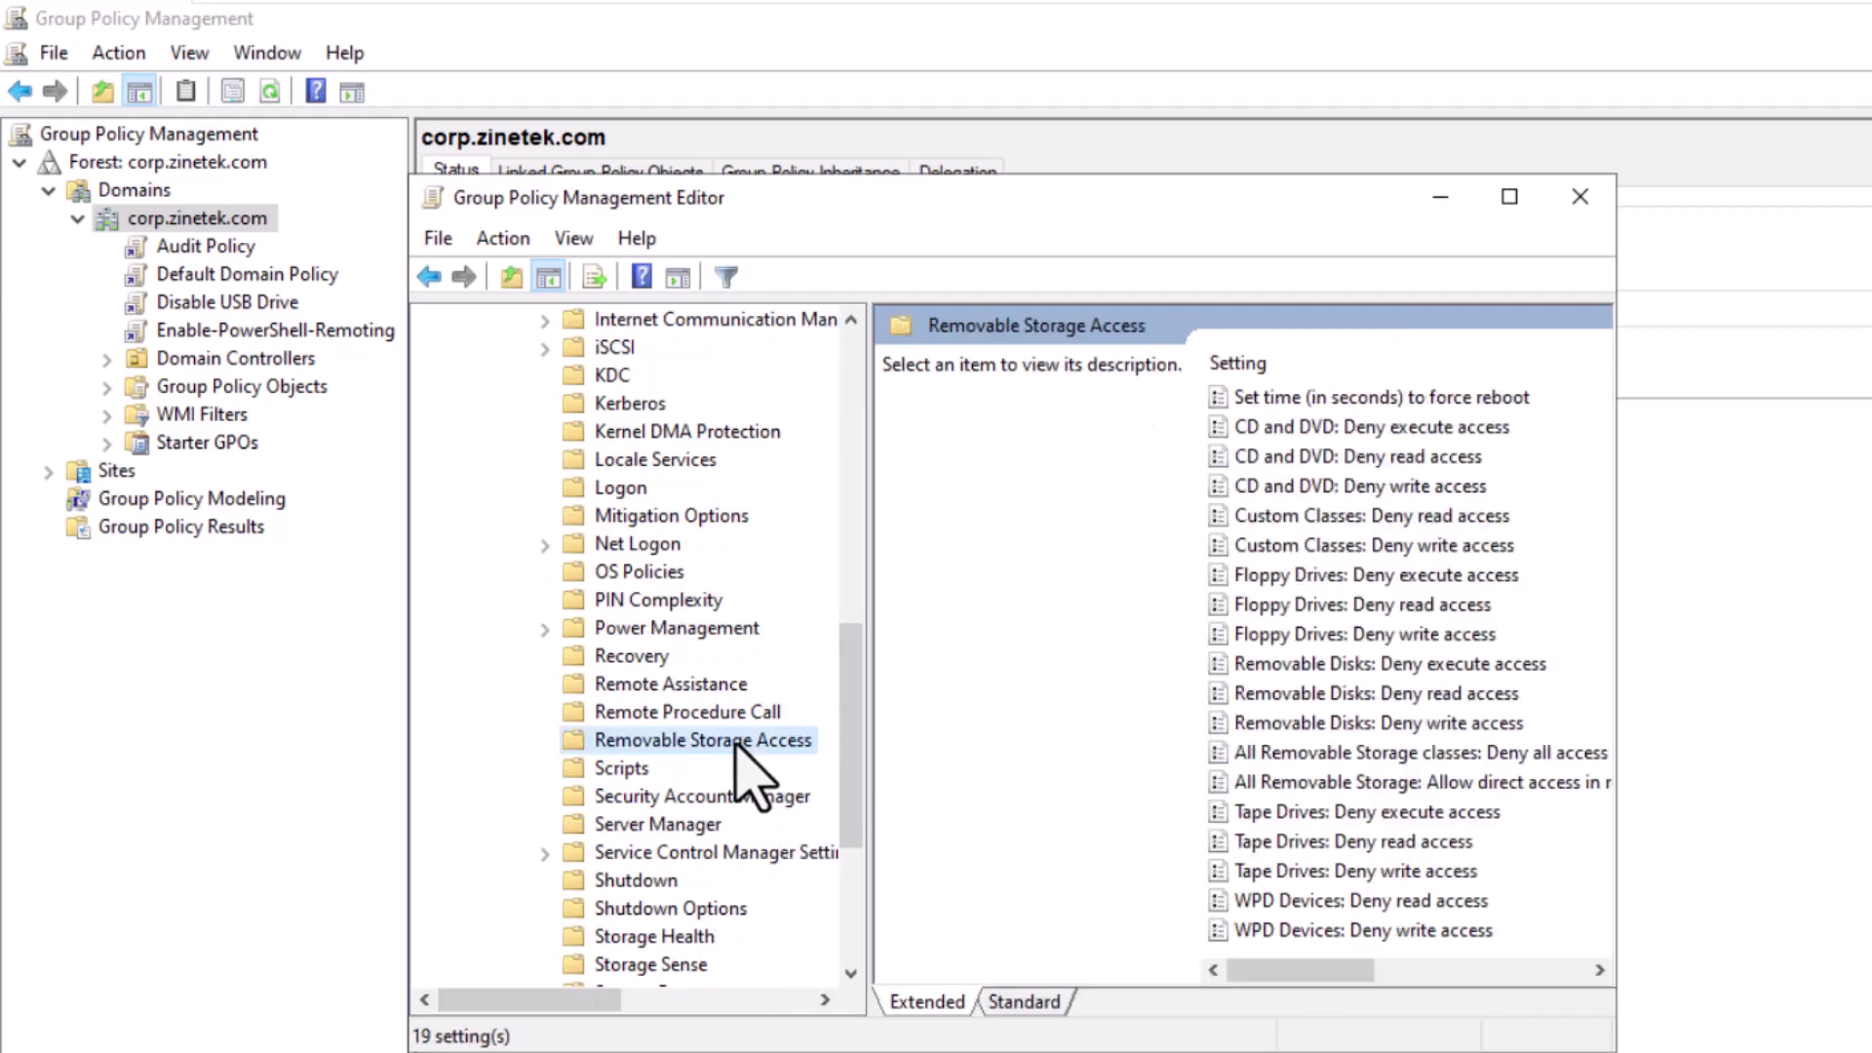
click(1510, 199)
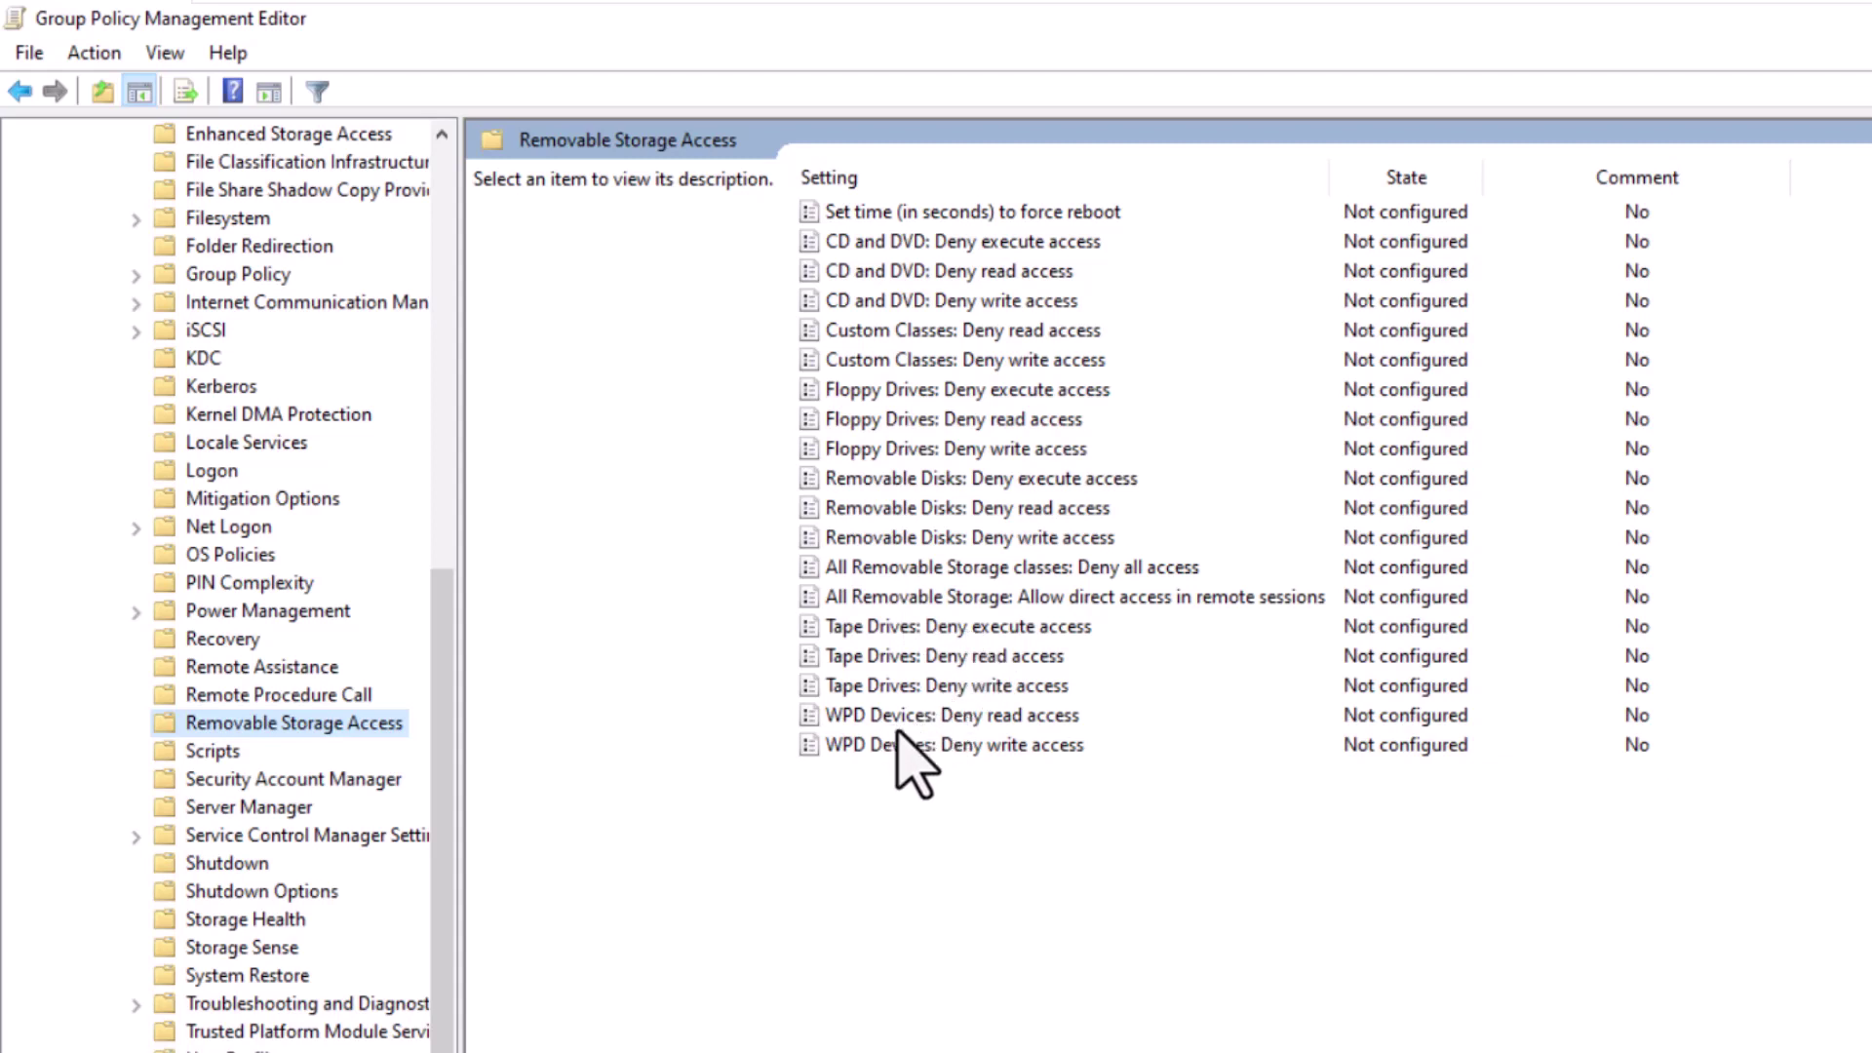
click(851, 726)
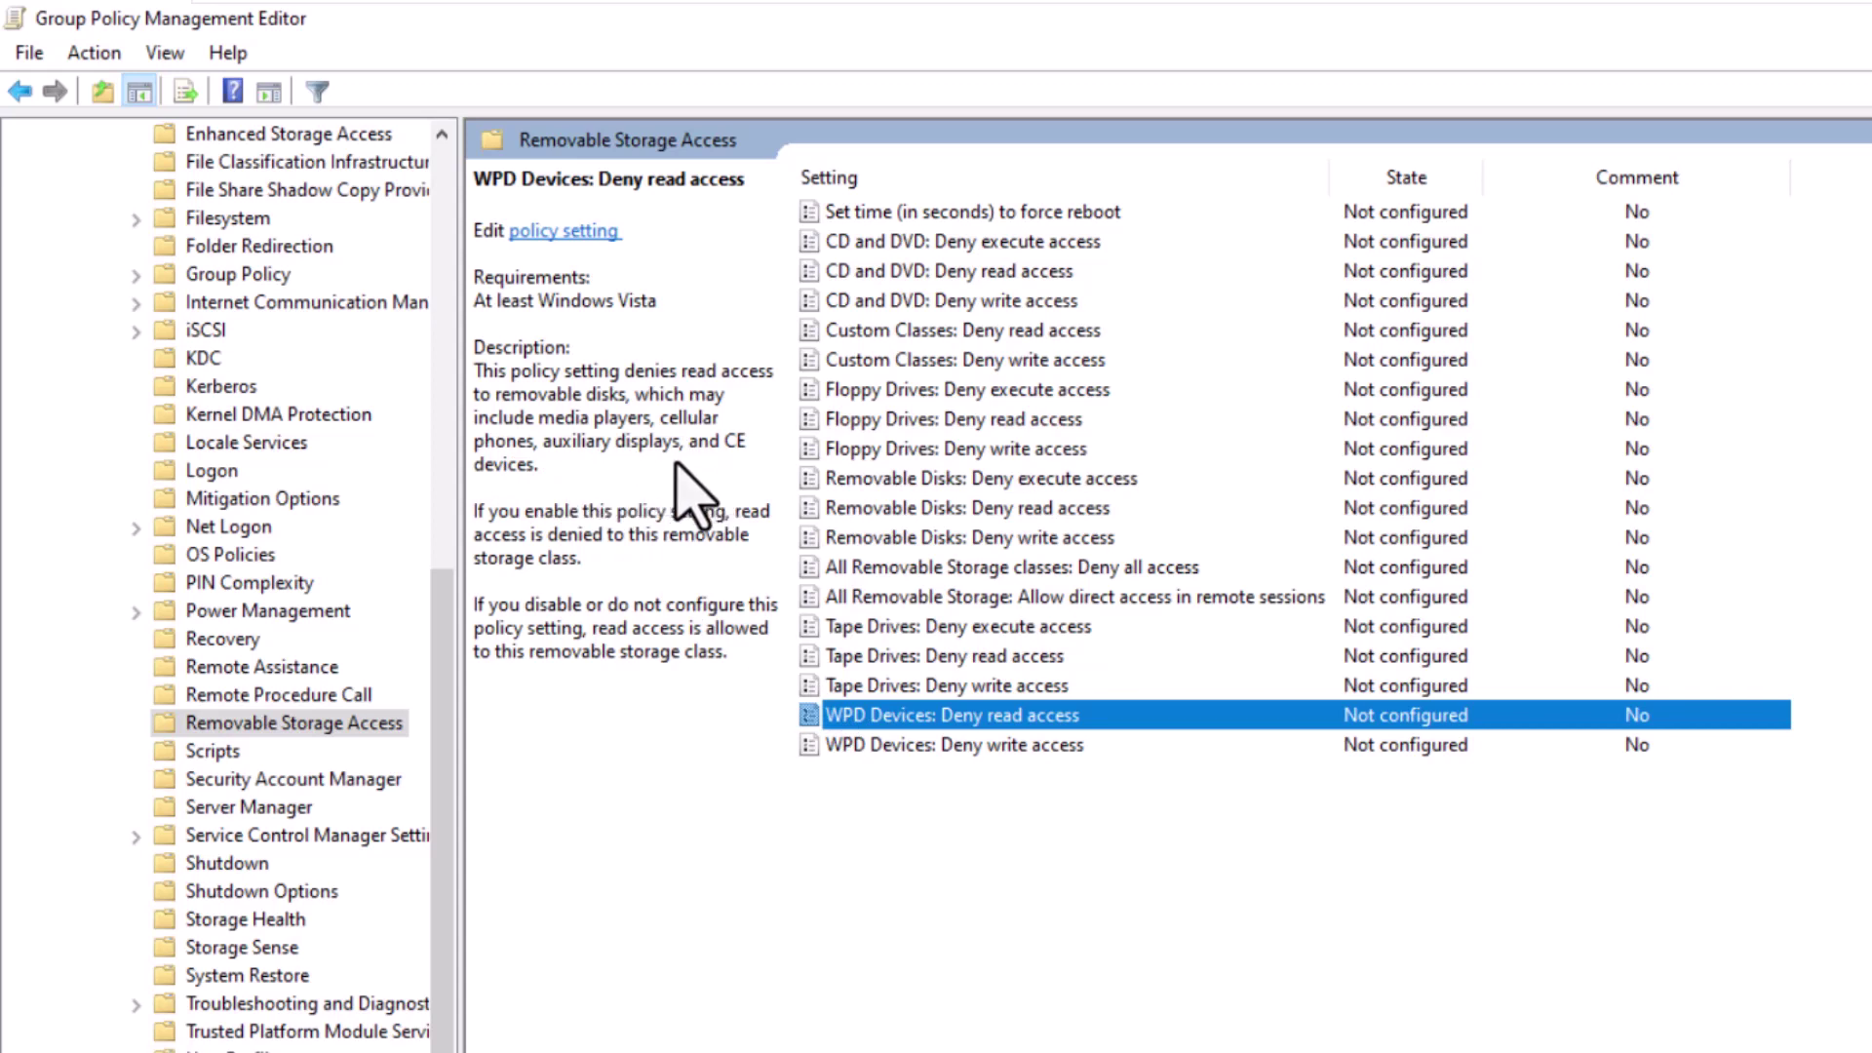
click(939, 480)
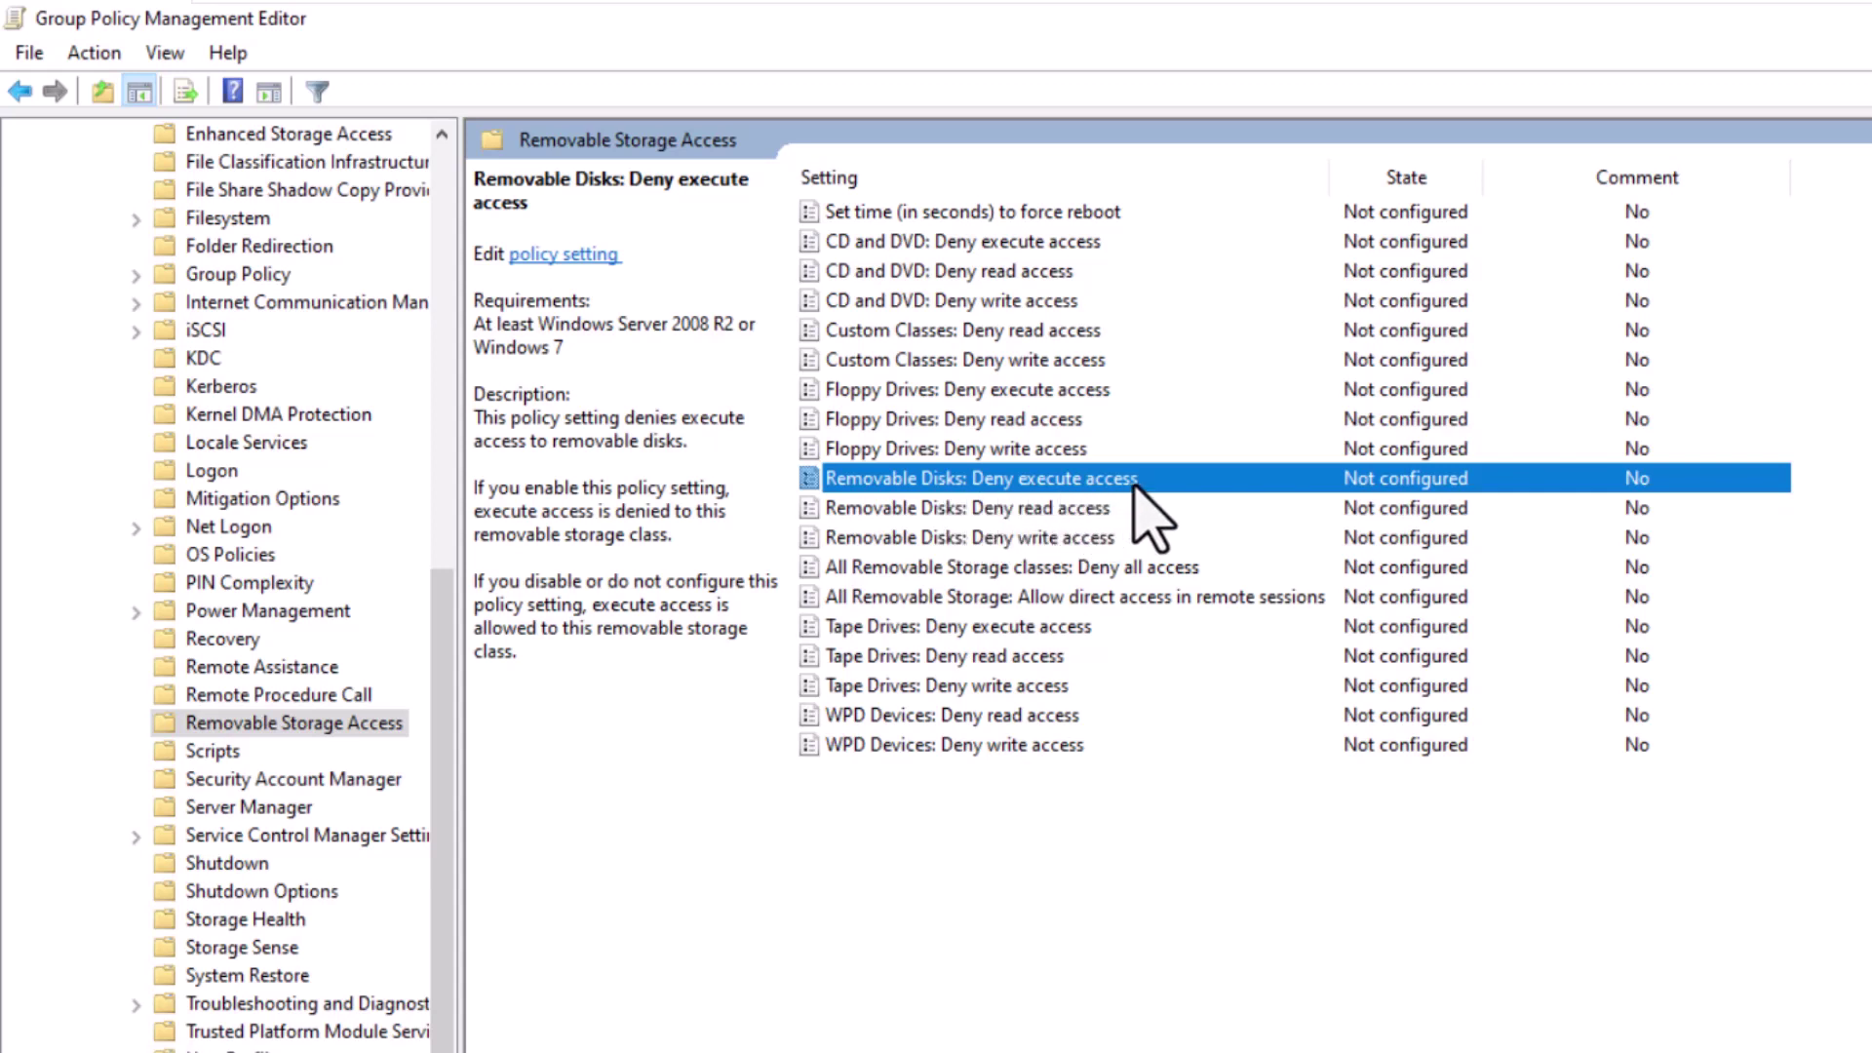
click(1099, 509)
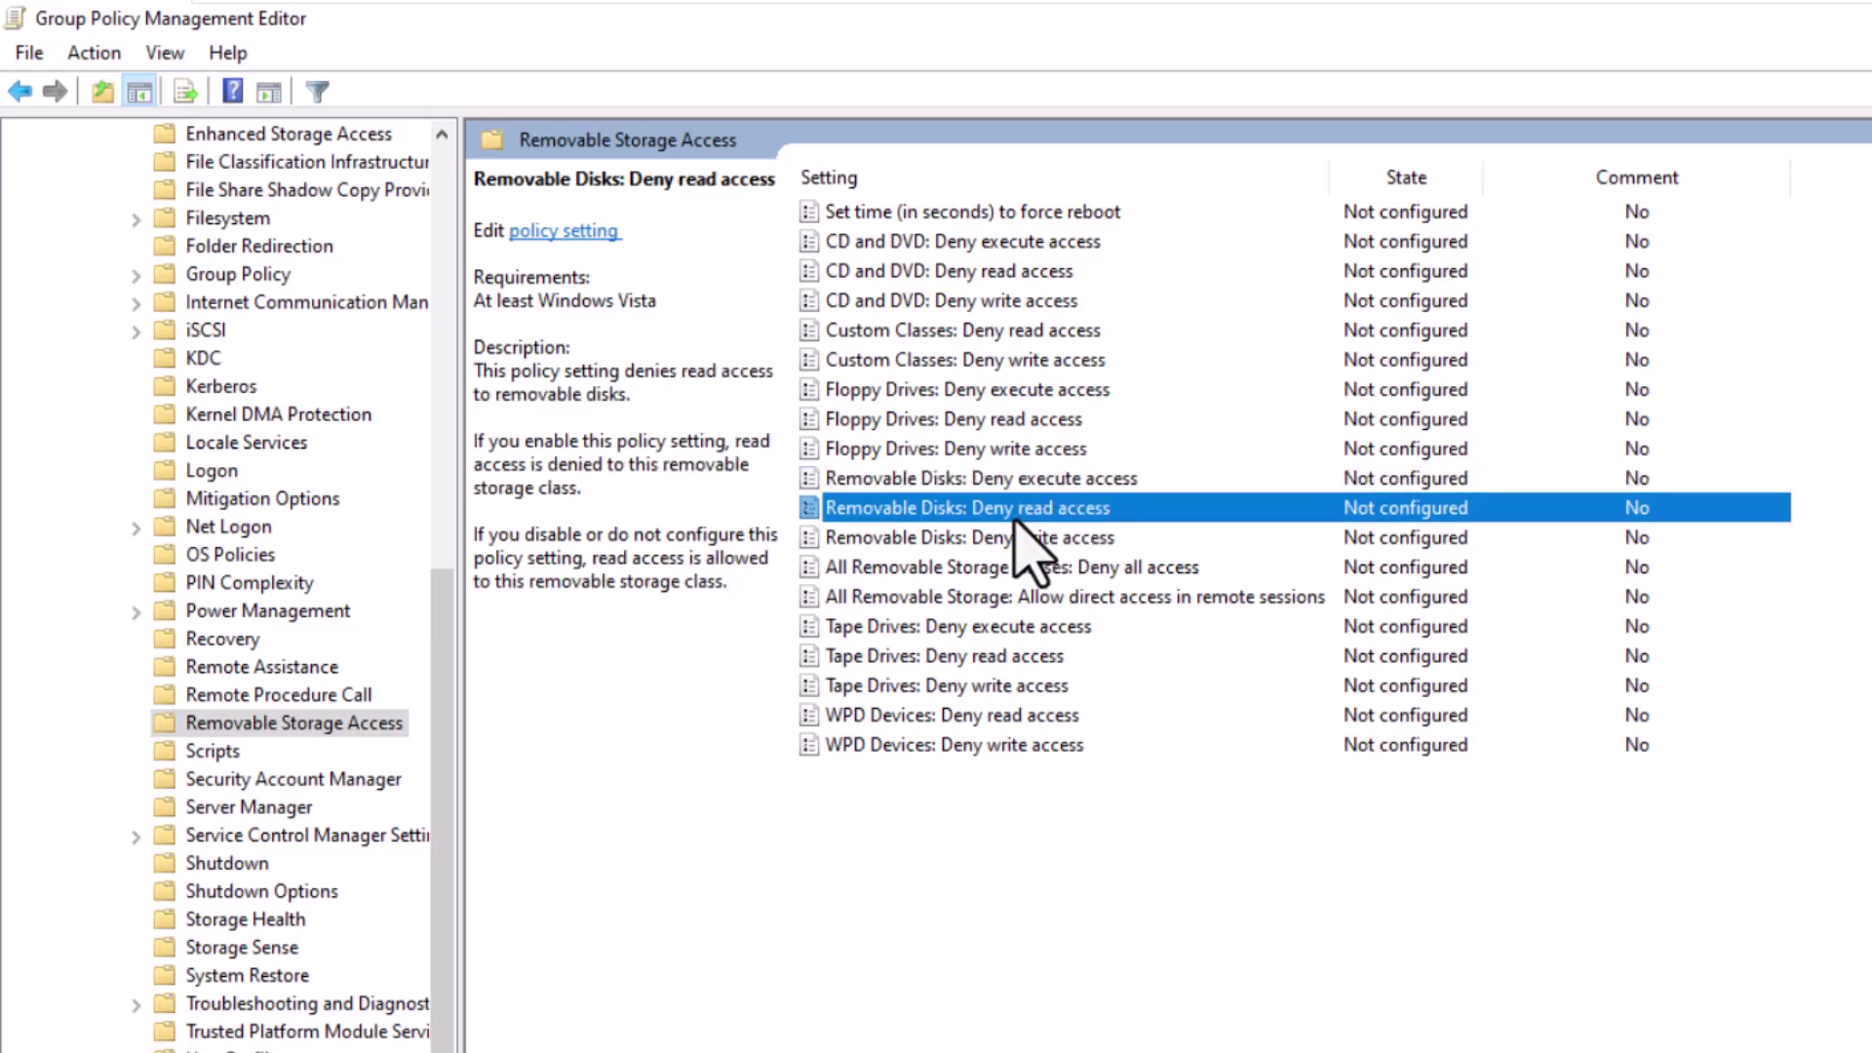
click(1117, 538)
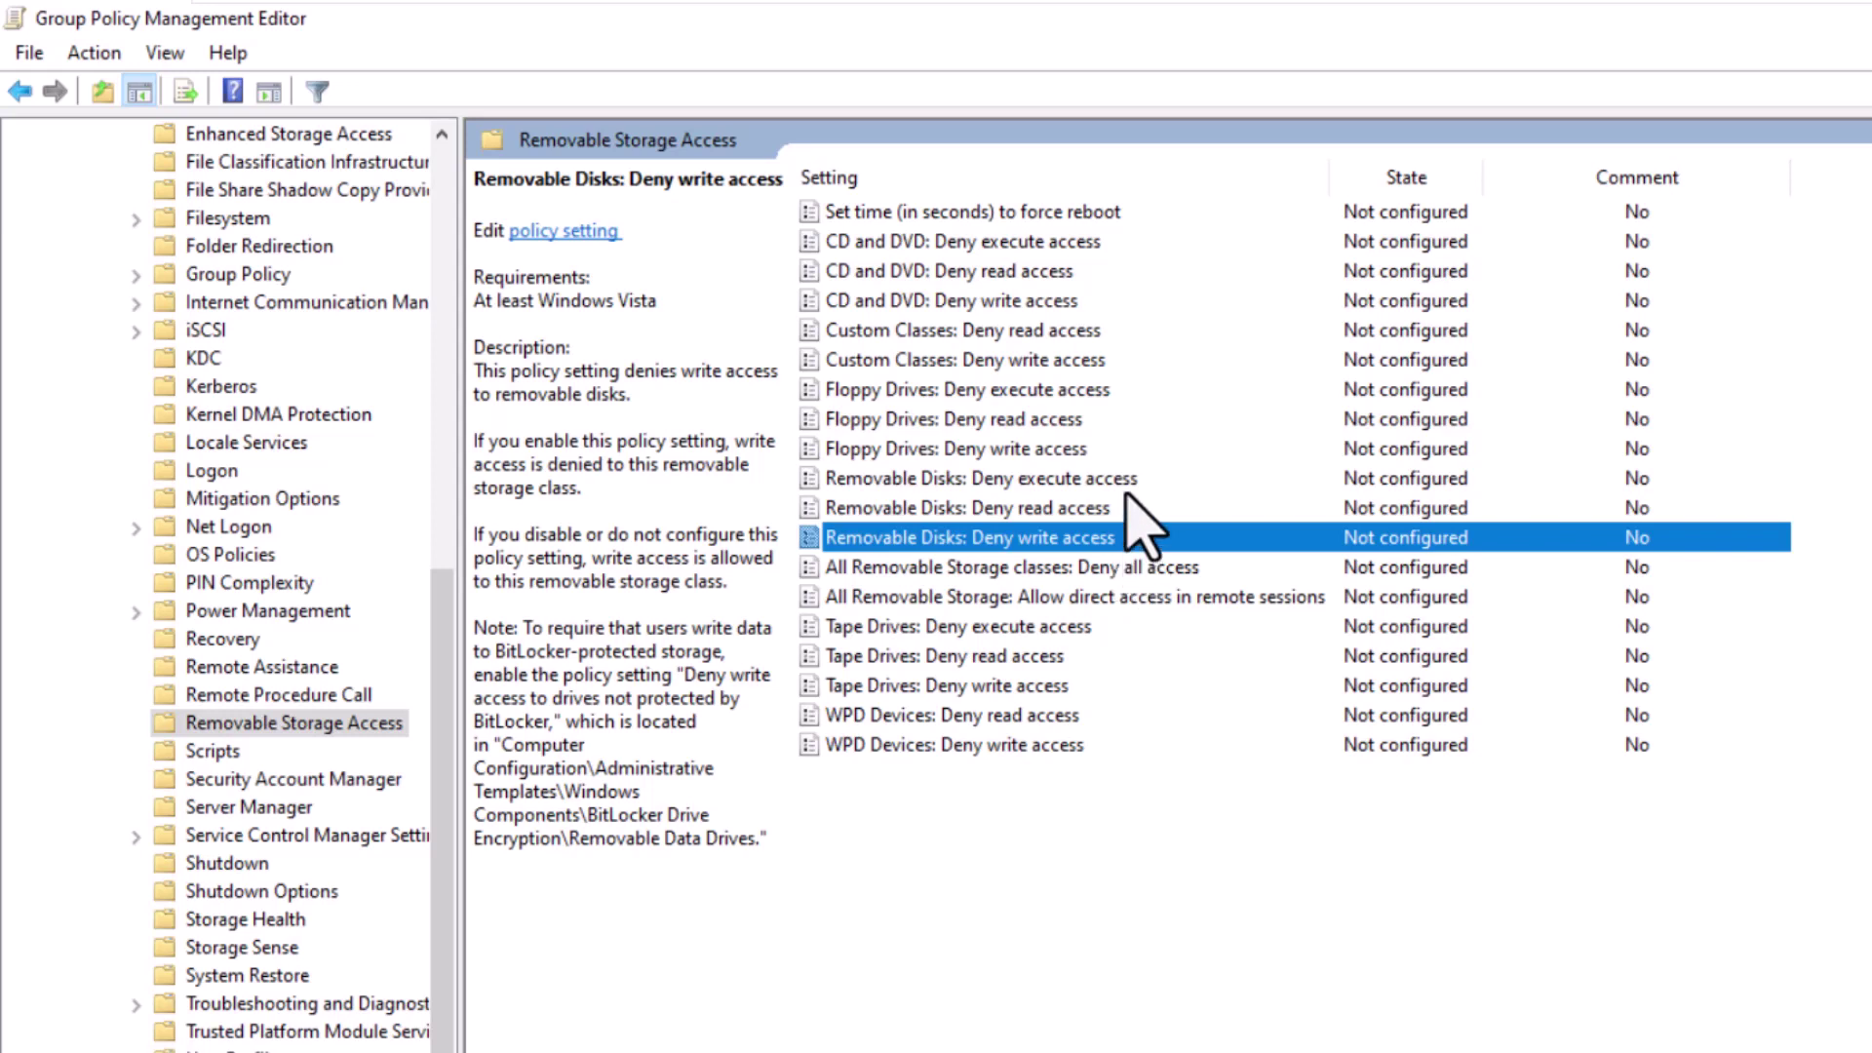
click(1128, 480)
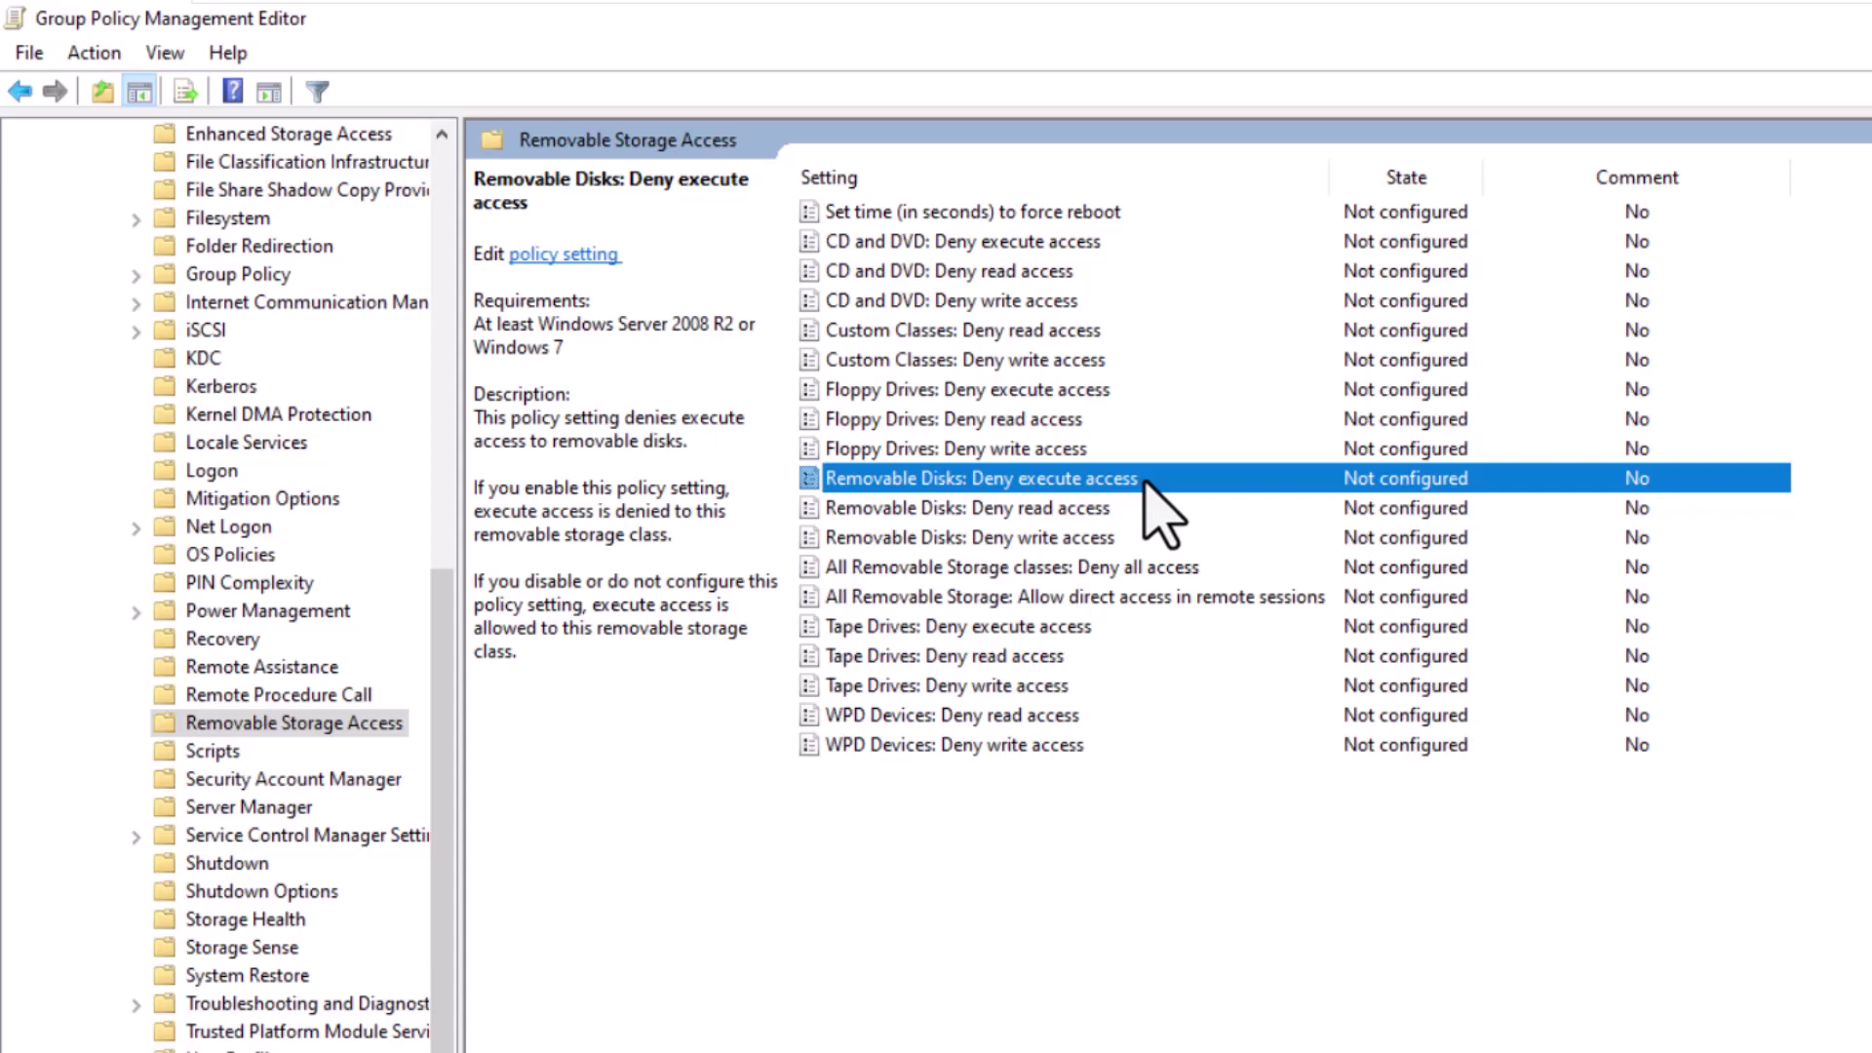
- Set Removable Disks: Deny execute access to Enabled and apply it
double_click(1146, 480)
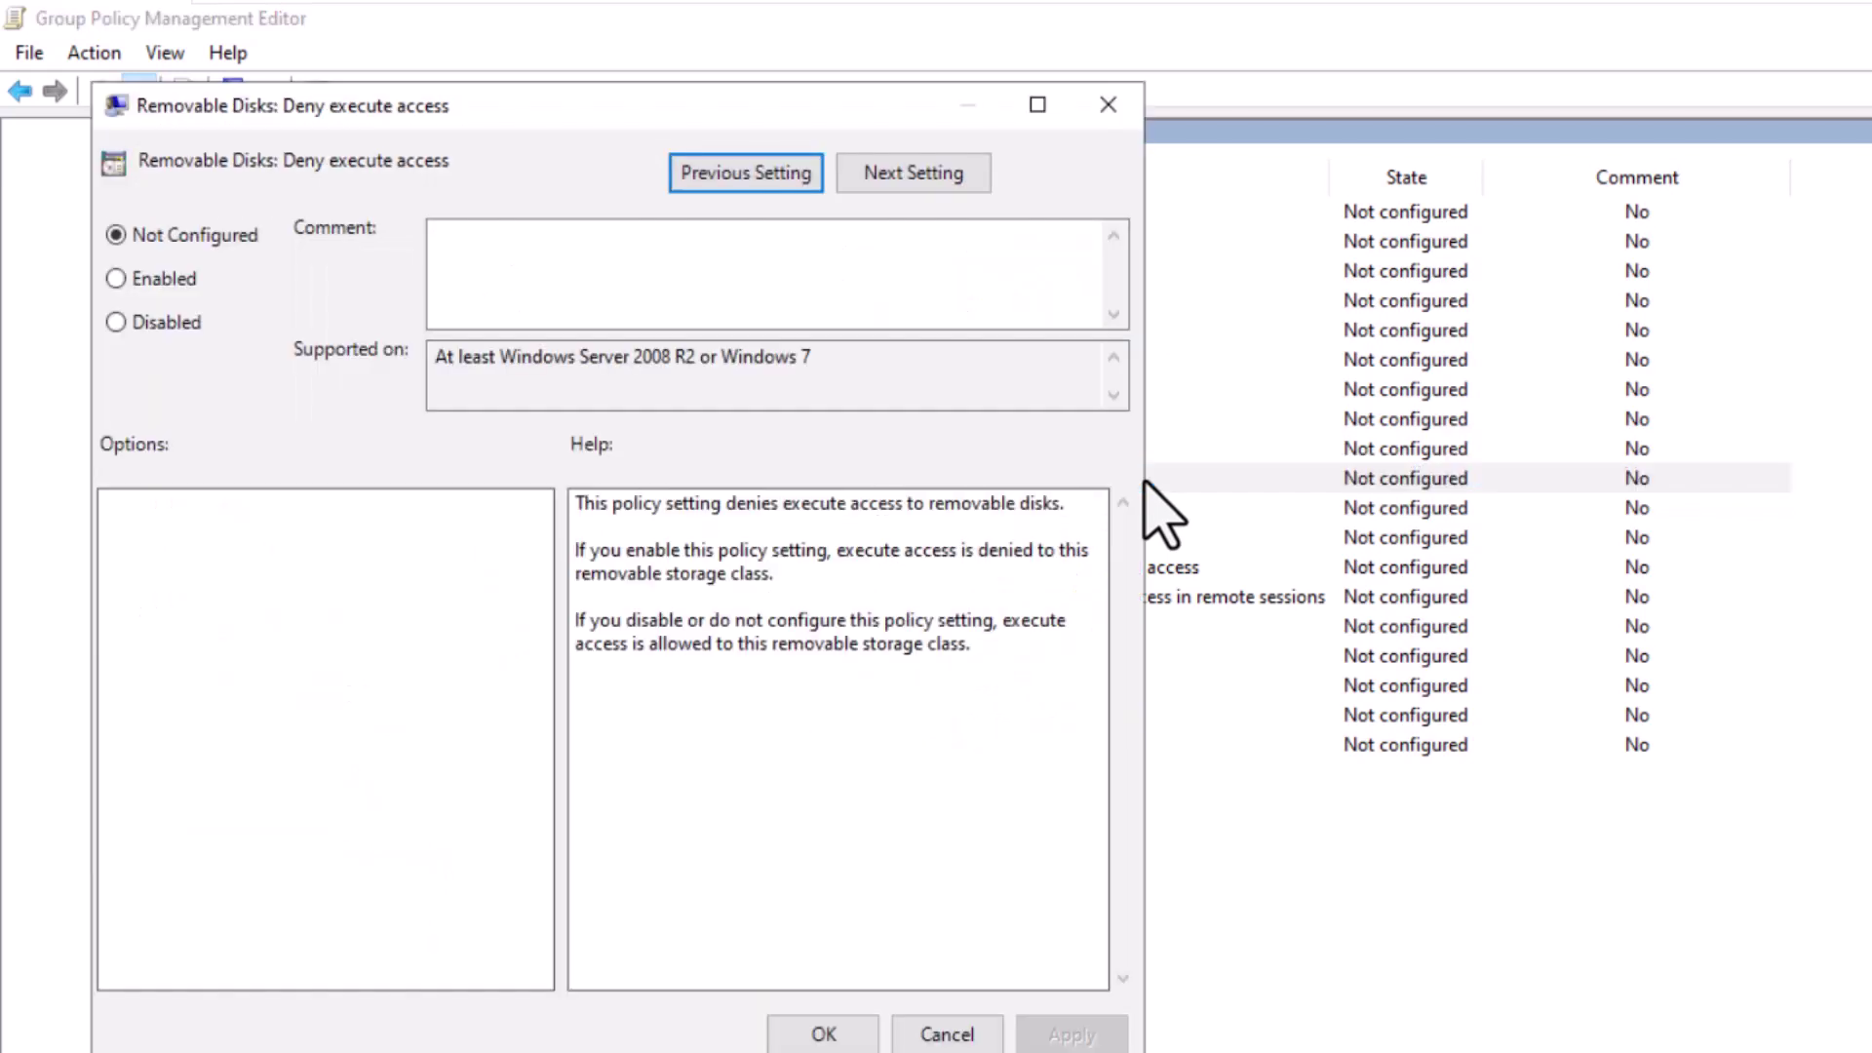
click(148, 281)
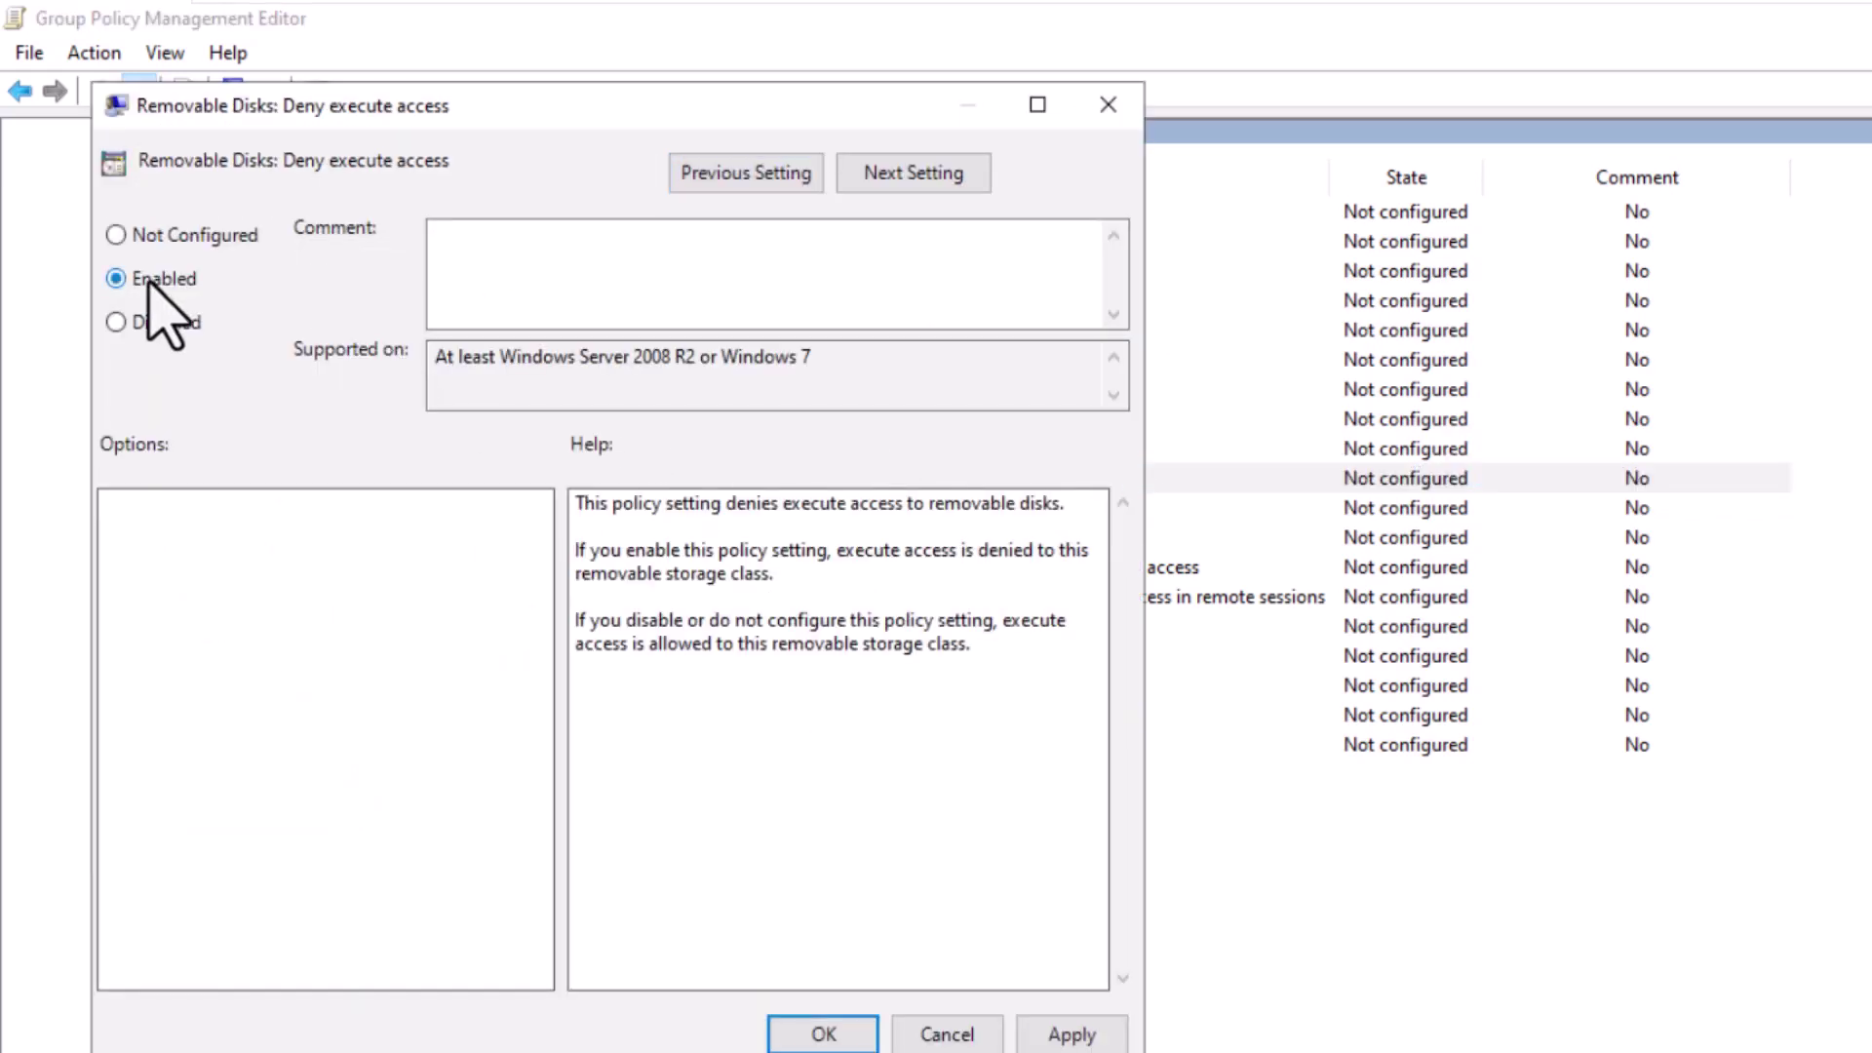
click(1073, 1034)
click(839, 1033)
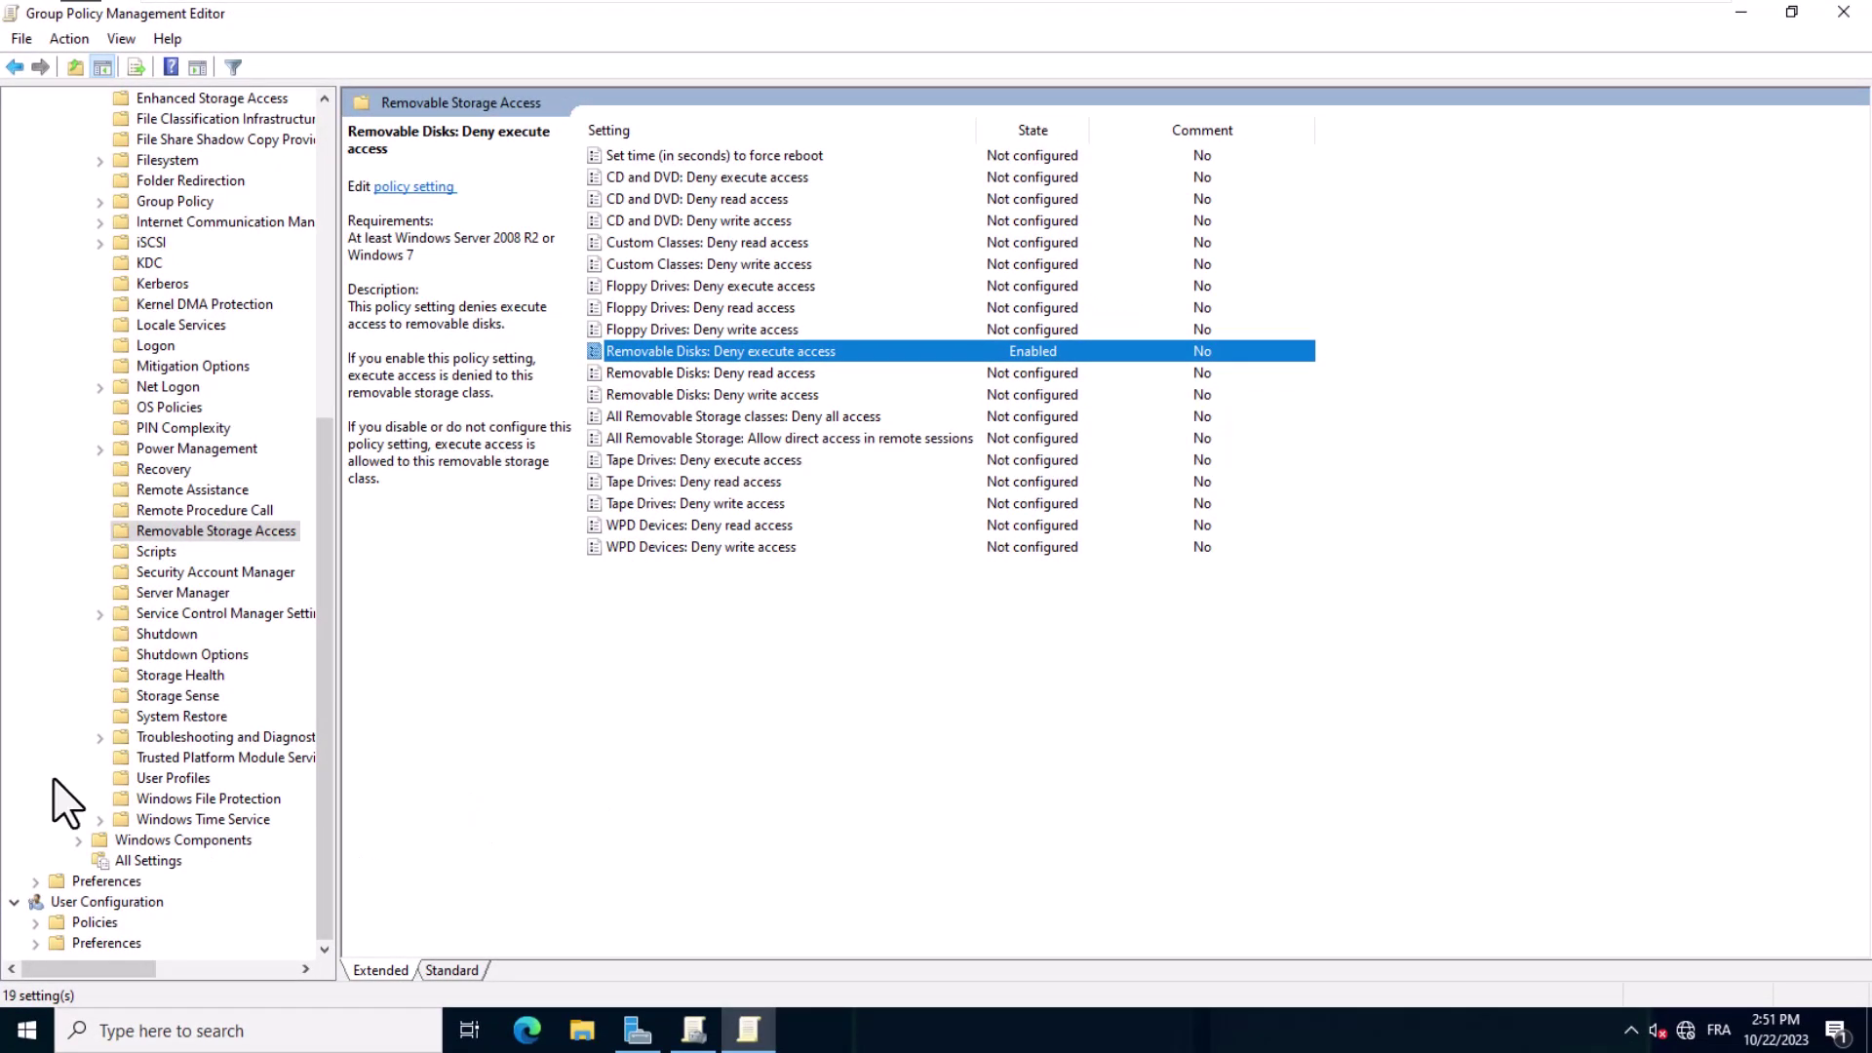
- Sign in to the Windows 11 client with the domain administrator password
key(super+l)
click(749, 234)
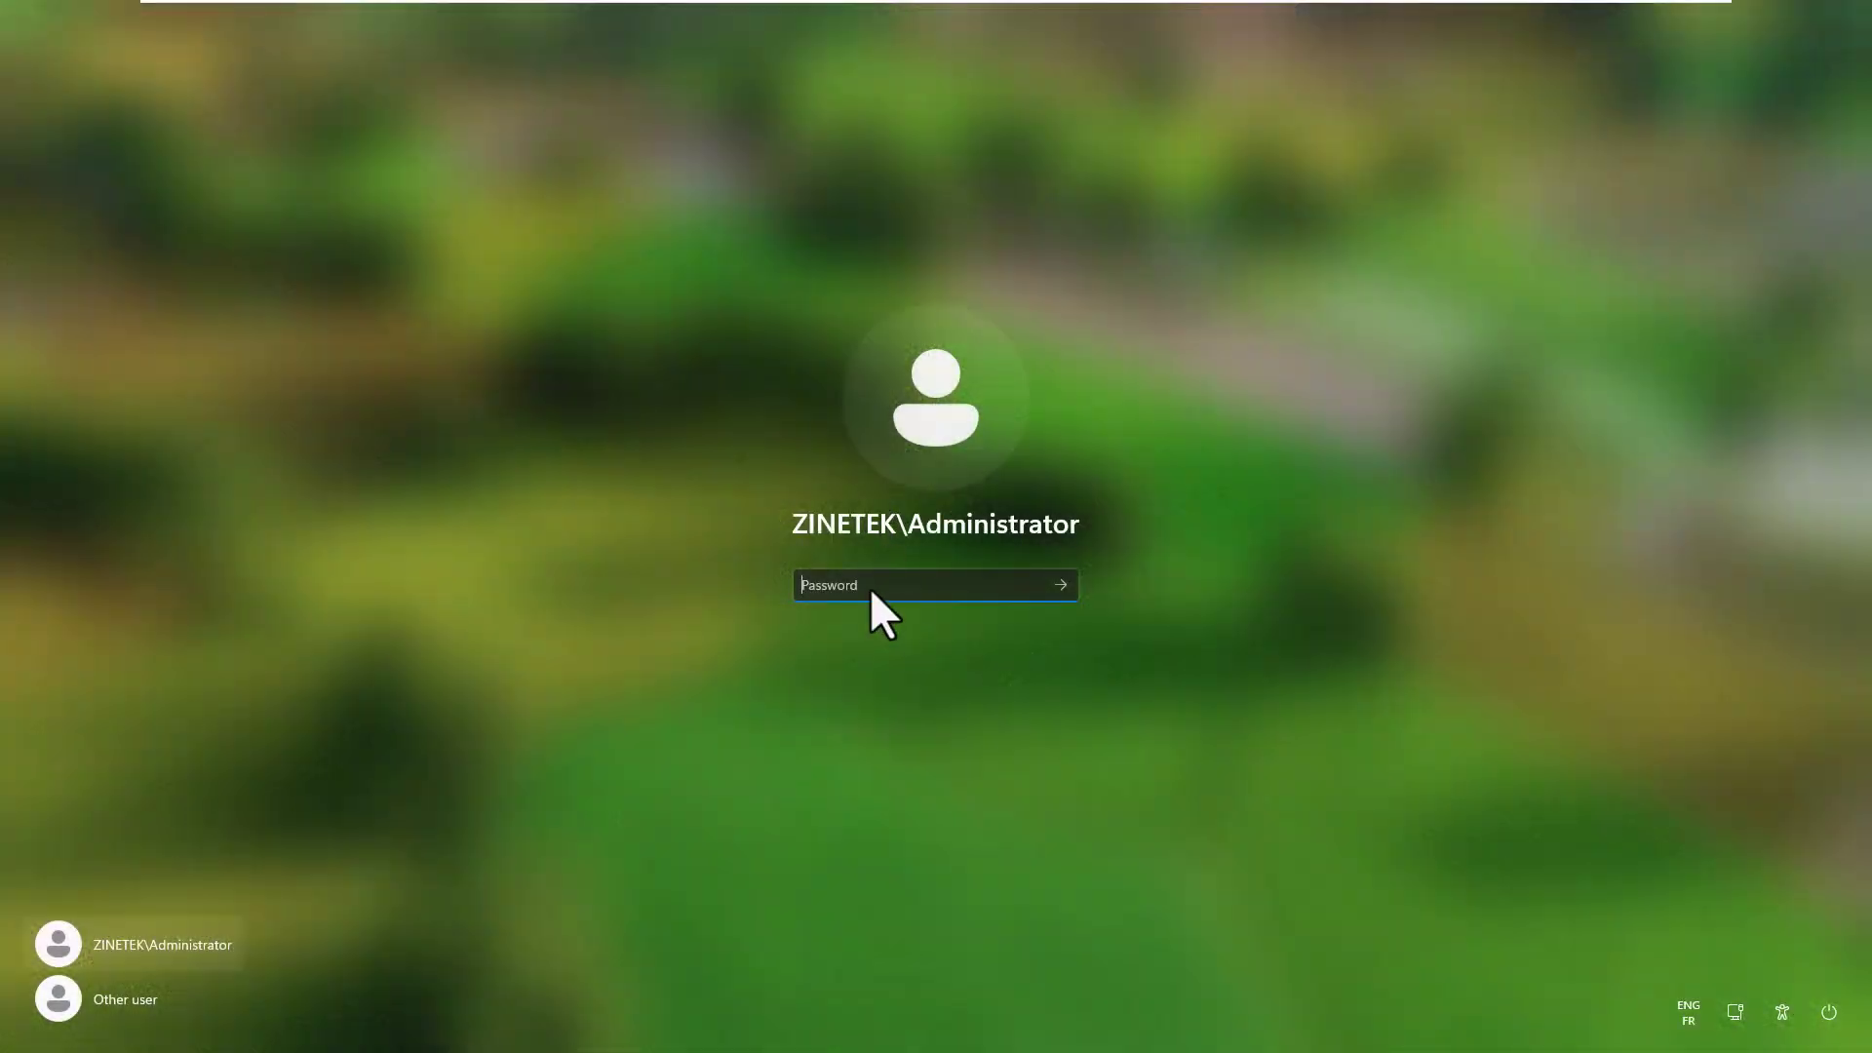
text(******)
key(Return)
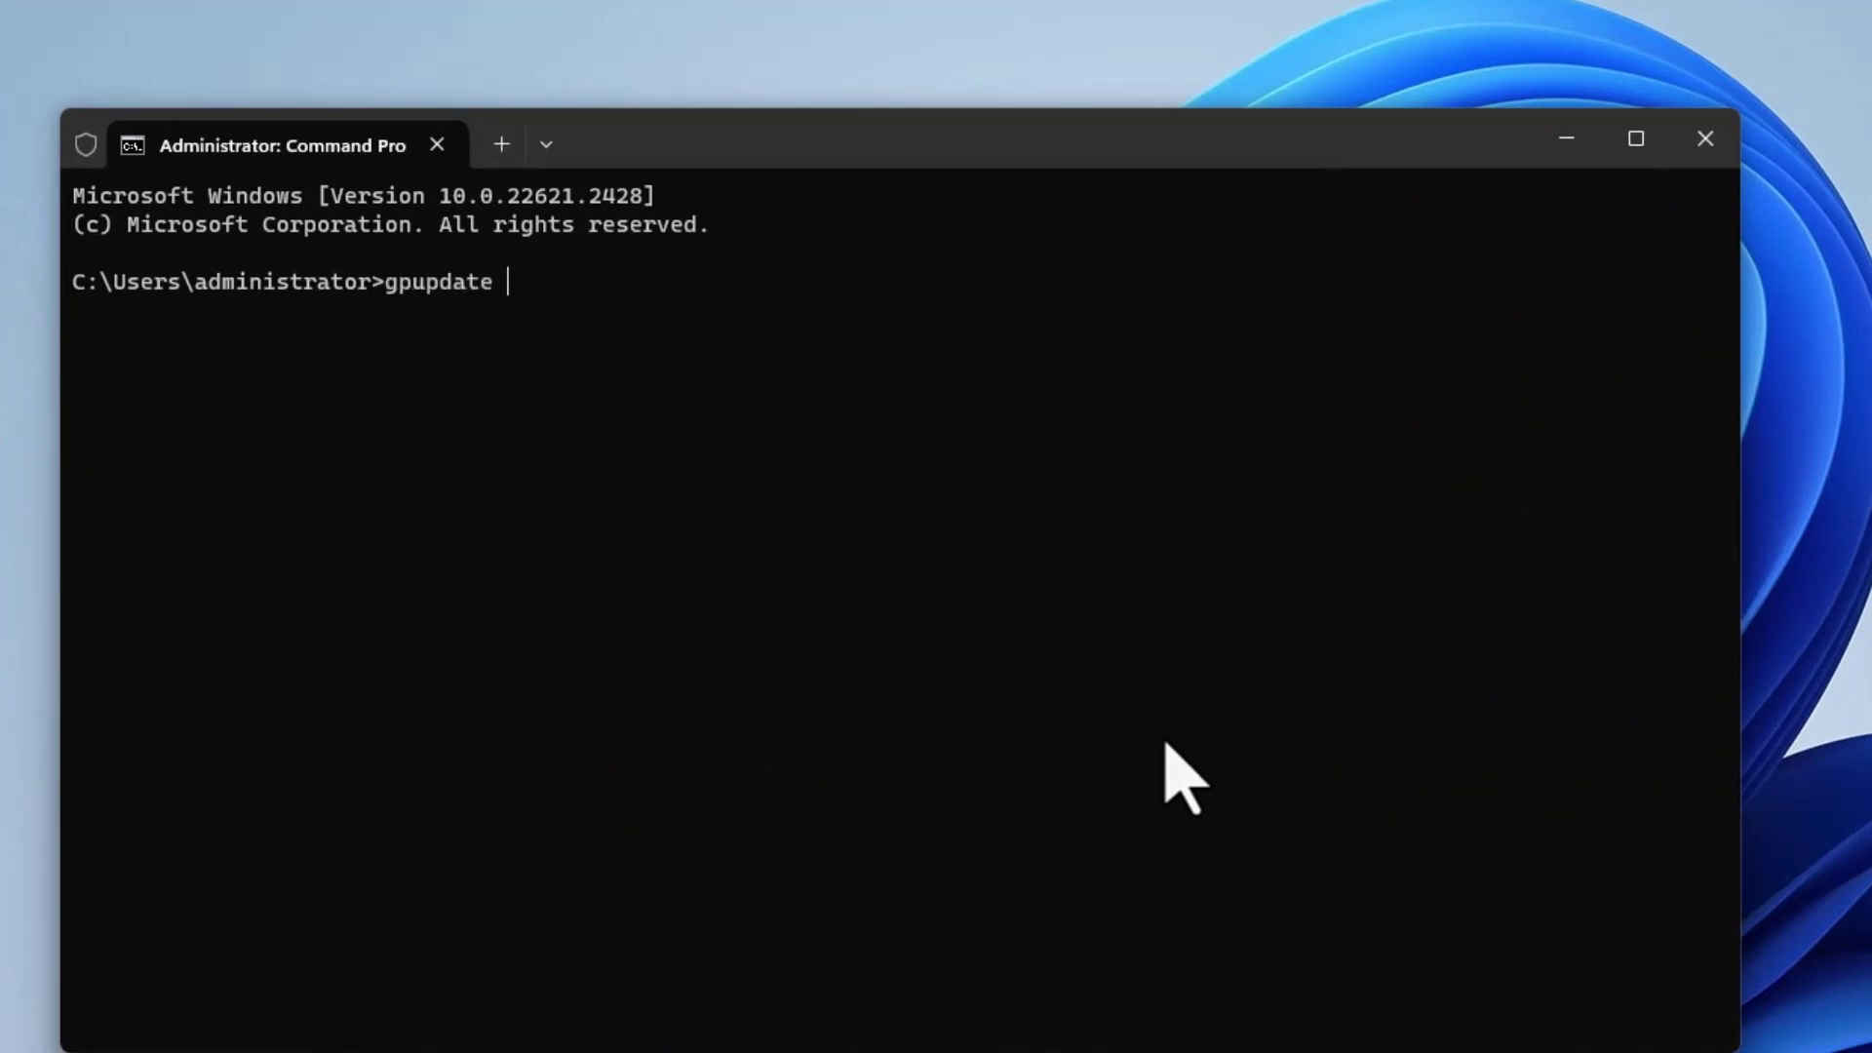
- Run gpupdate /force in the Command Prompt
text(ce)
key(Return)
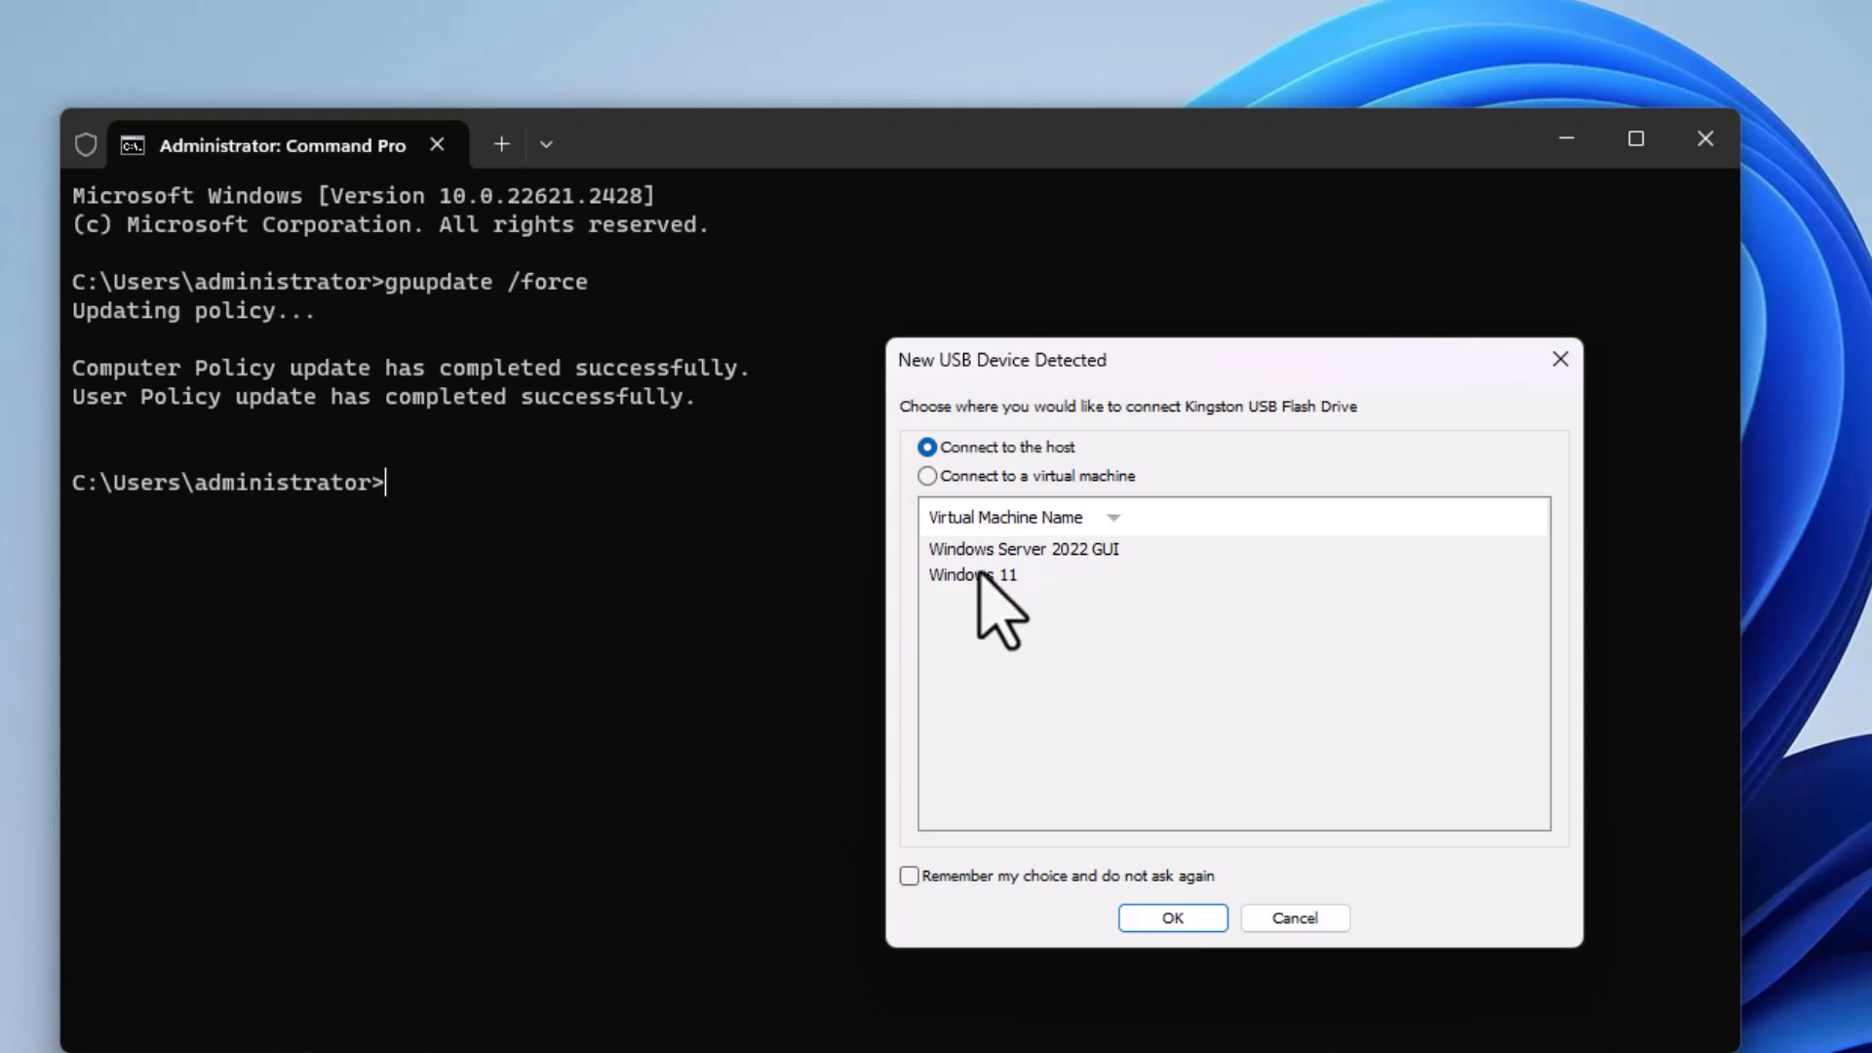
- Connect the Kingston USB drive to the Windows 11 VM and stop the drive scan
click(927, 475)
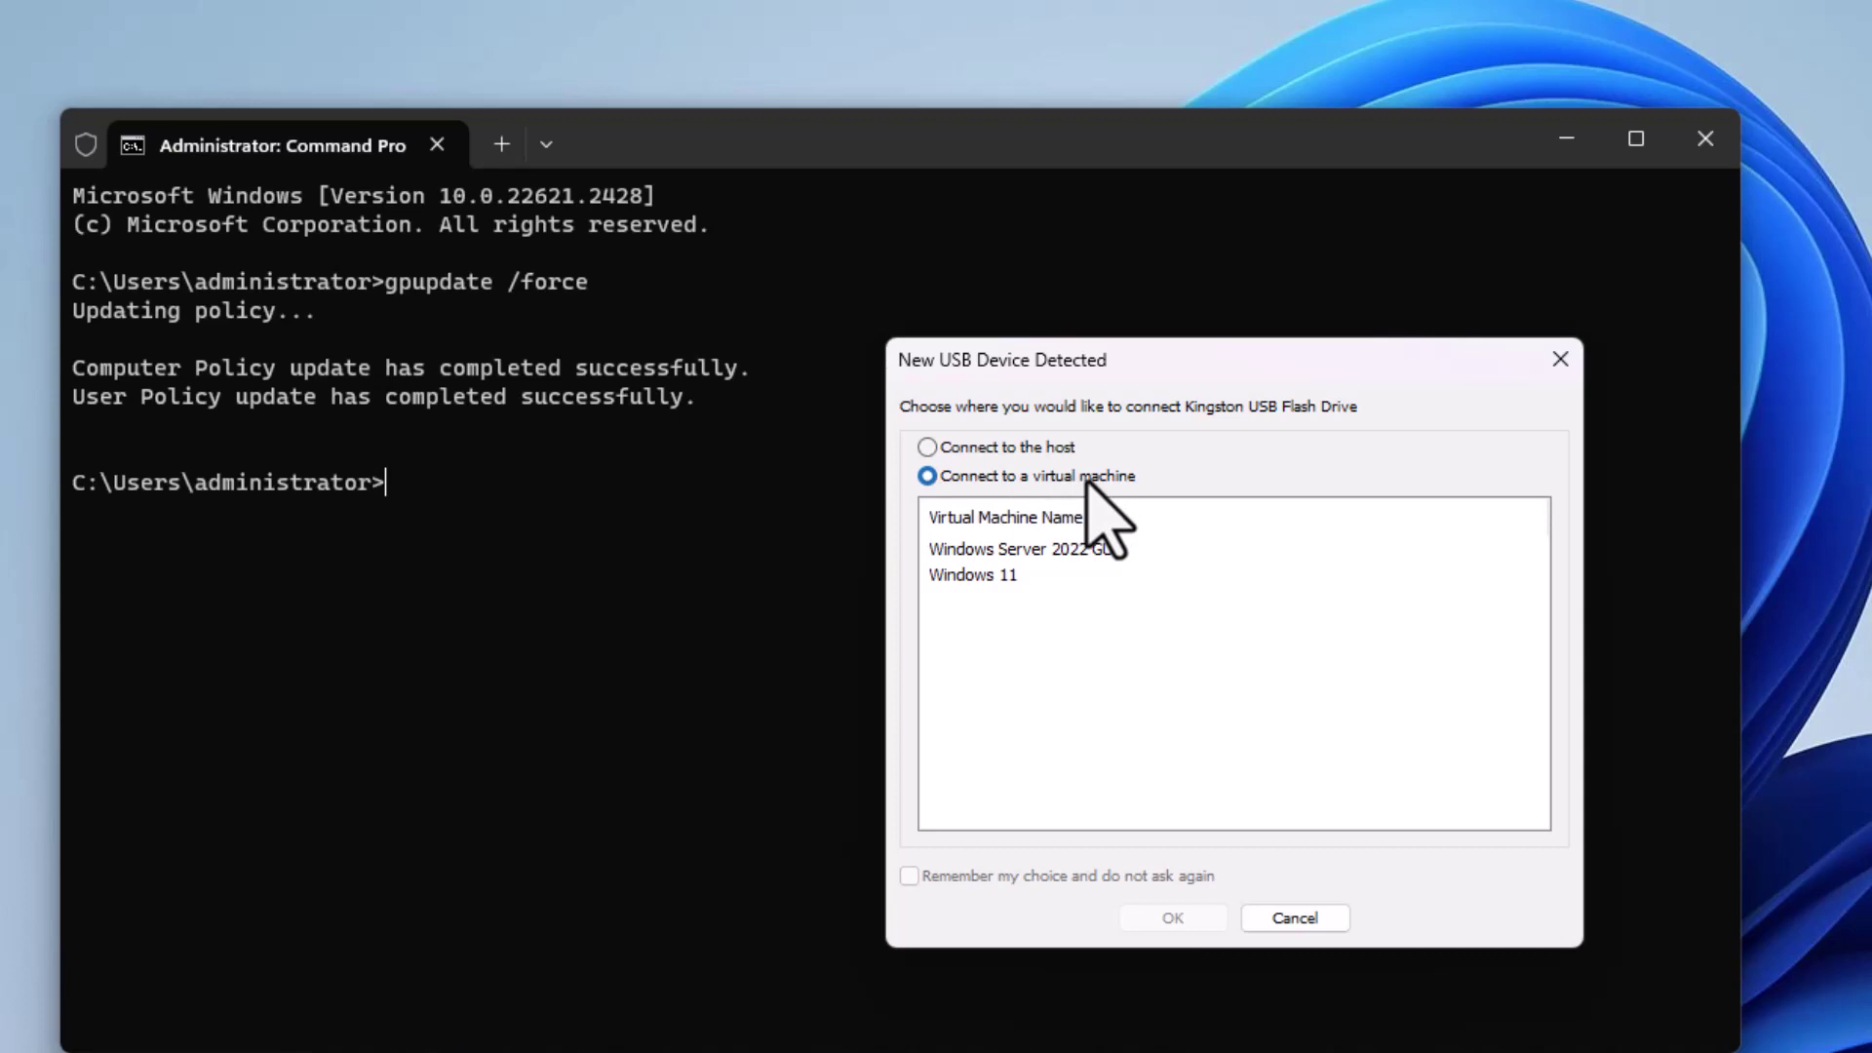
click(961, 577)
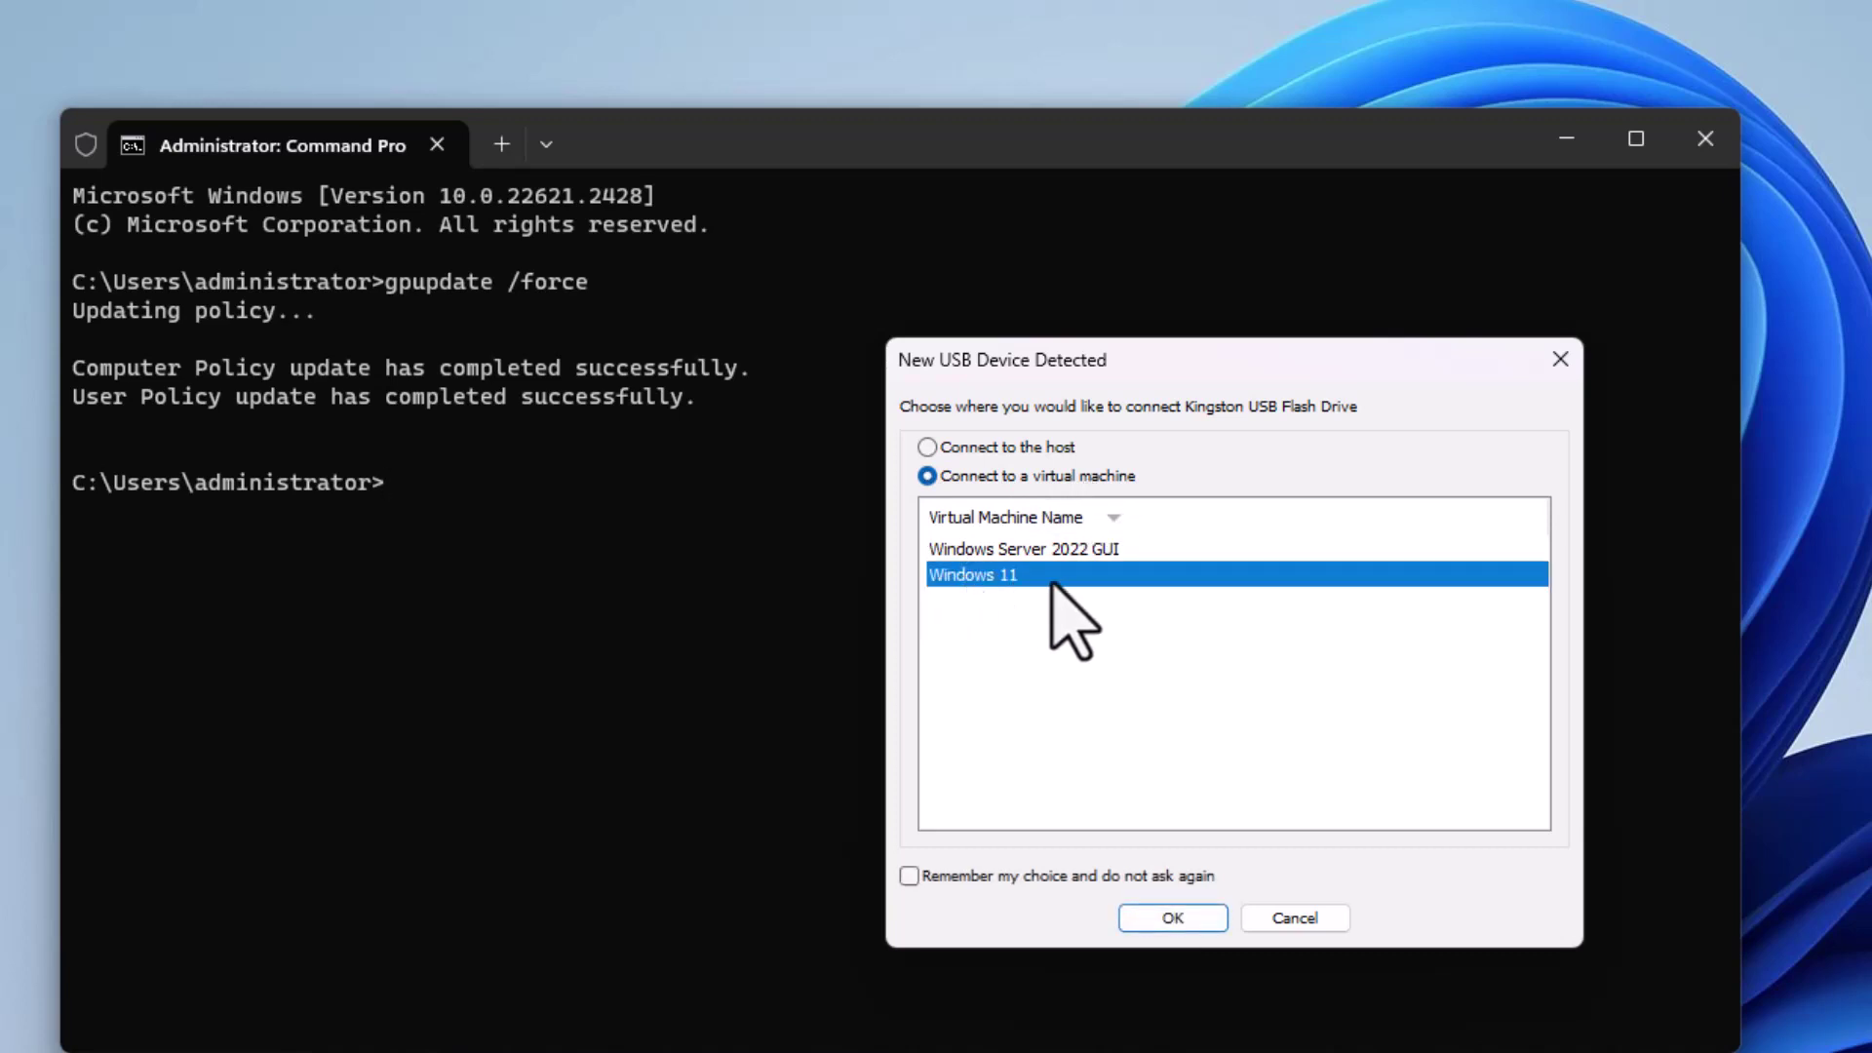
click(1173, 917)
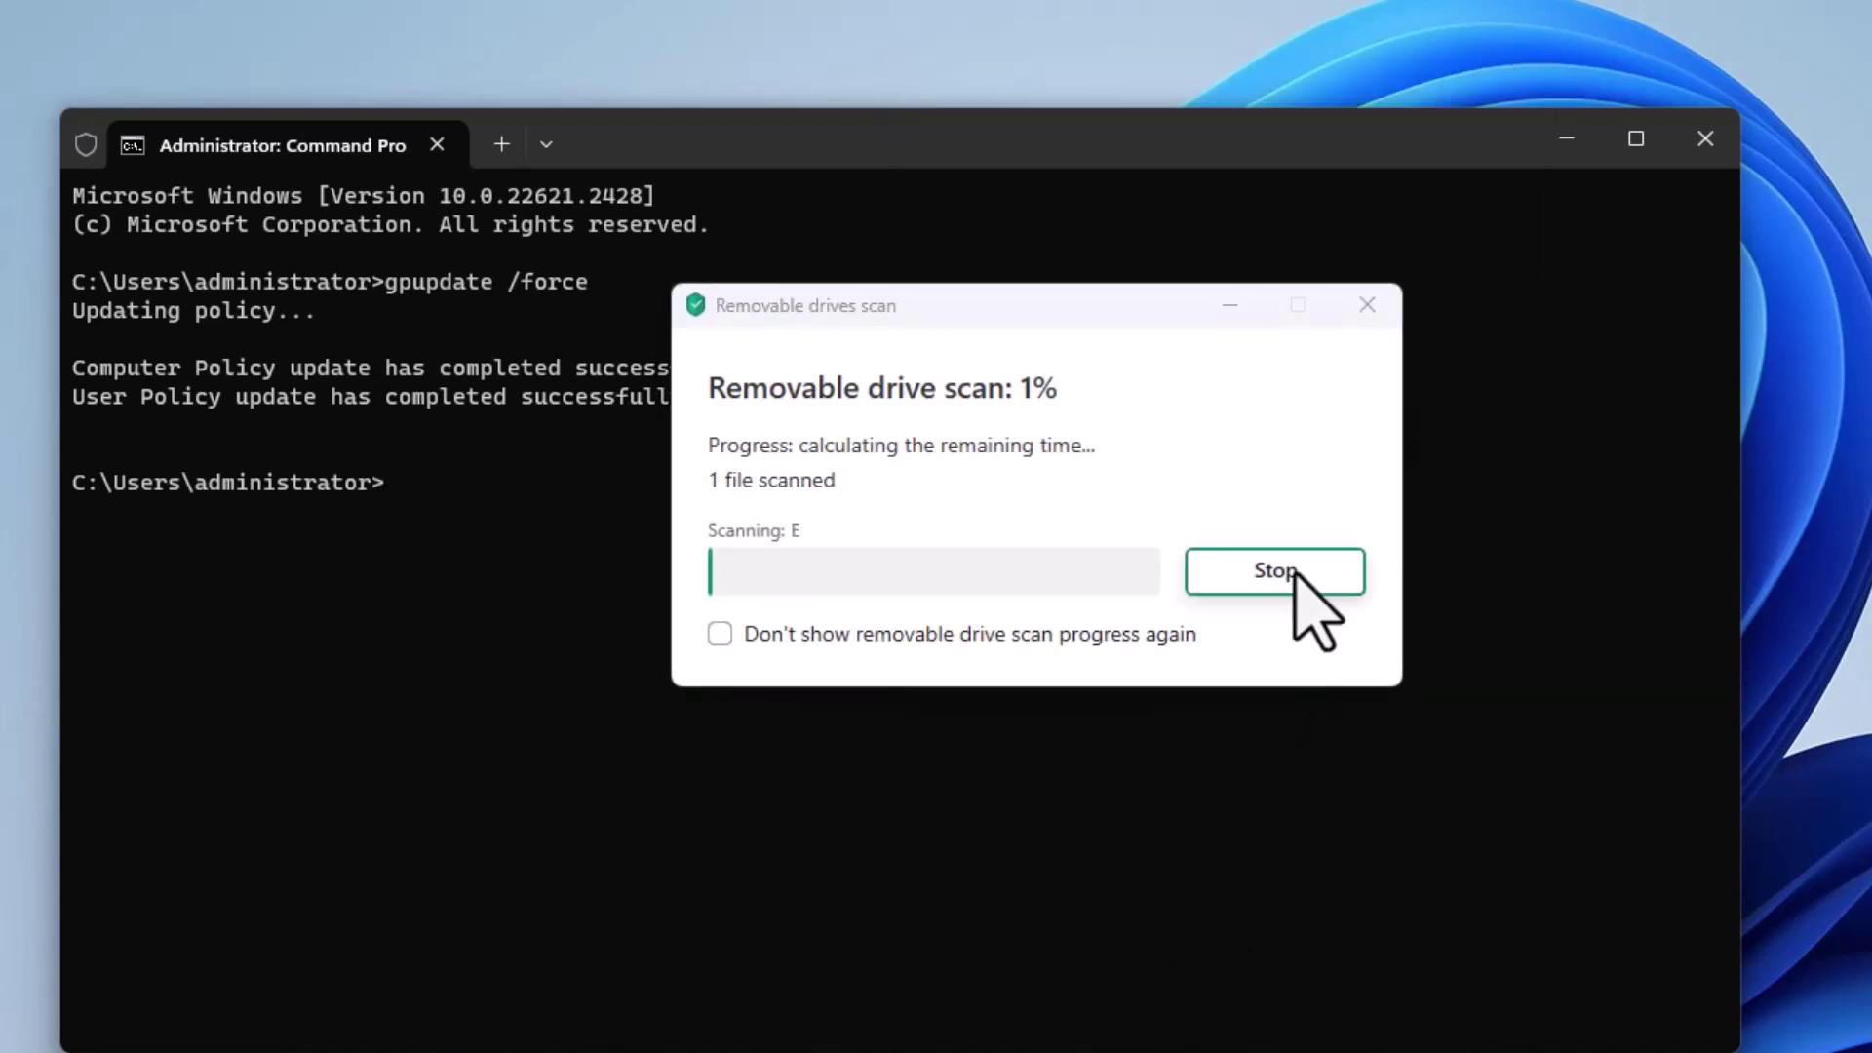
click(1286, 576)
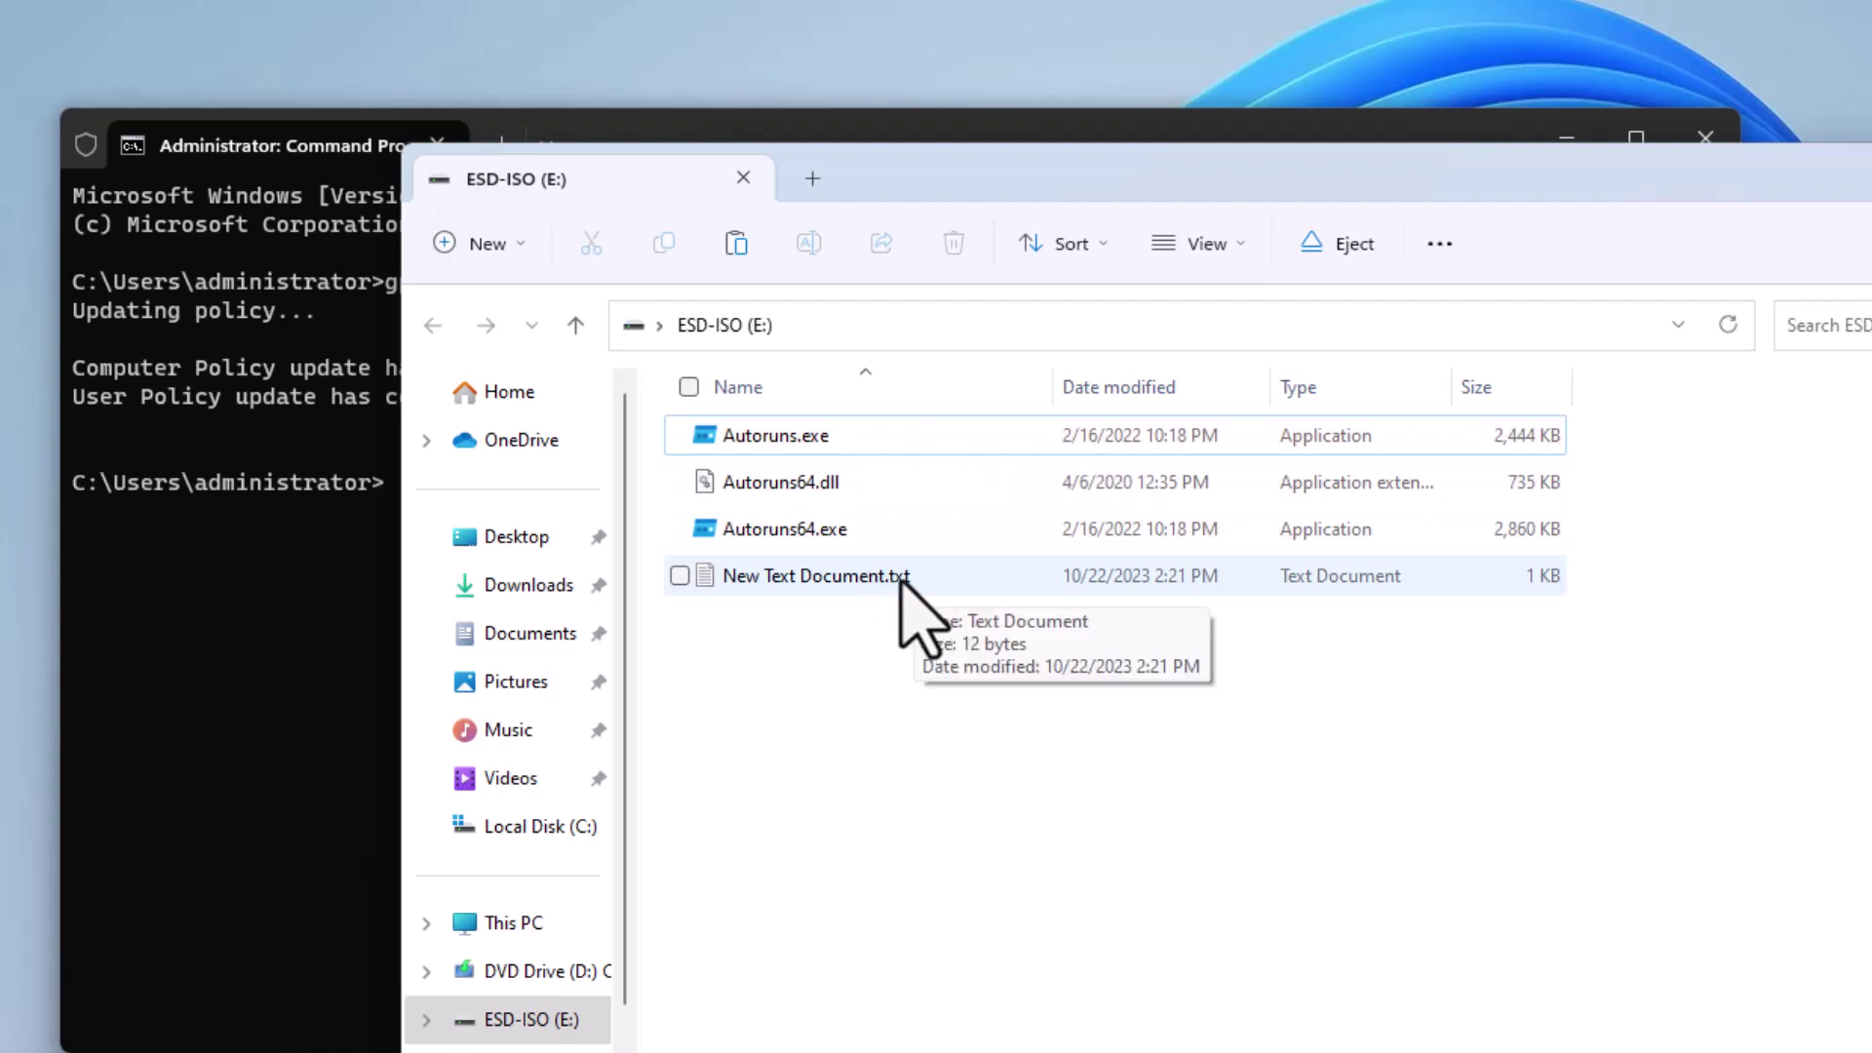
double_click(821, 437)
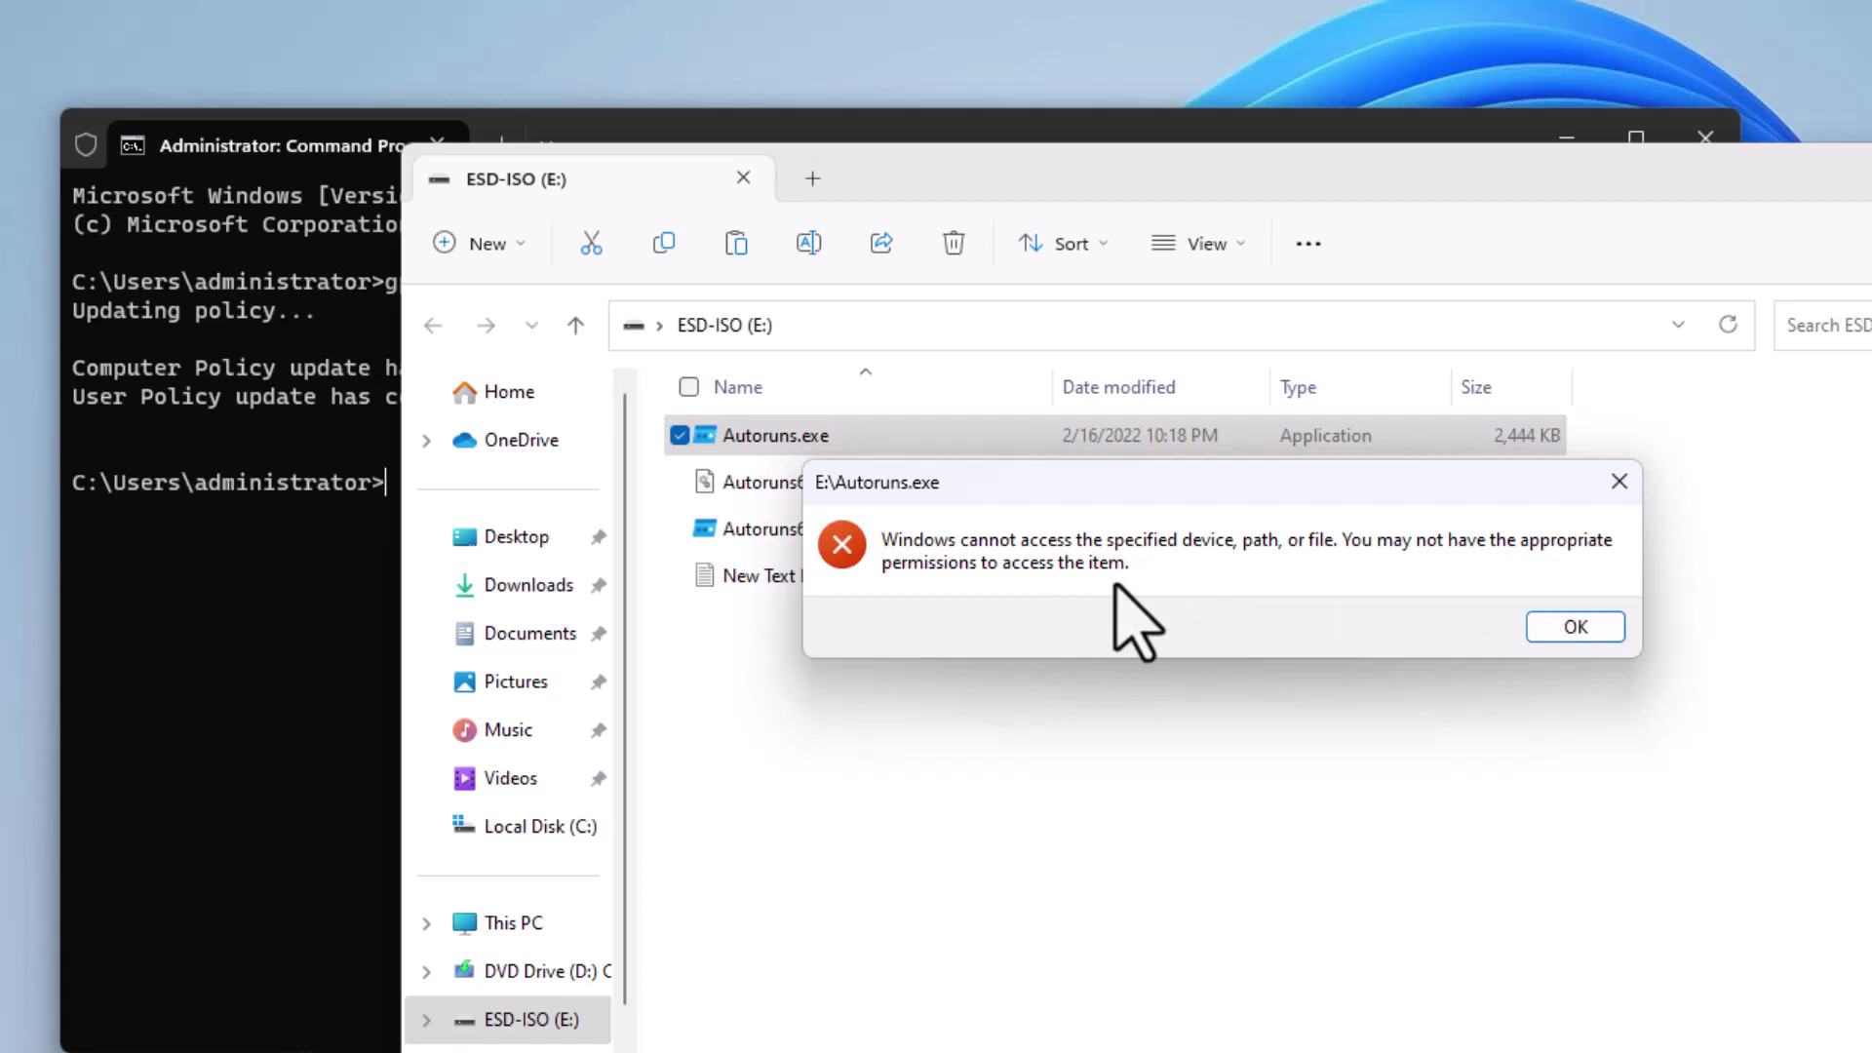
click(1585, 628)
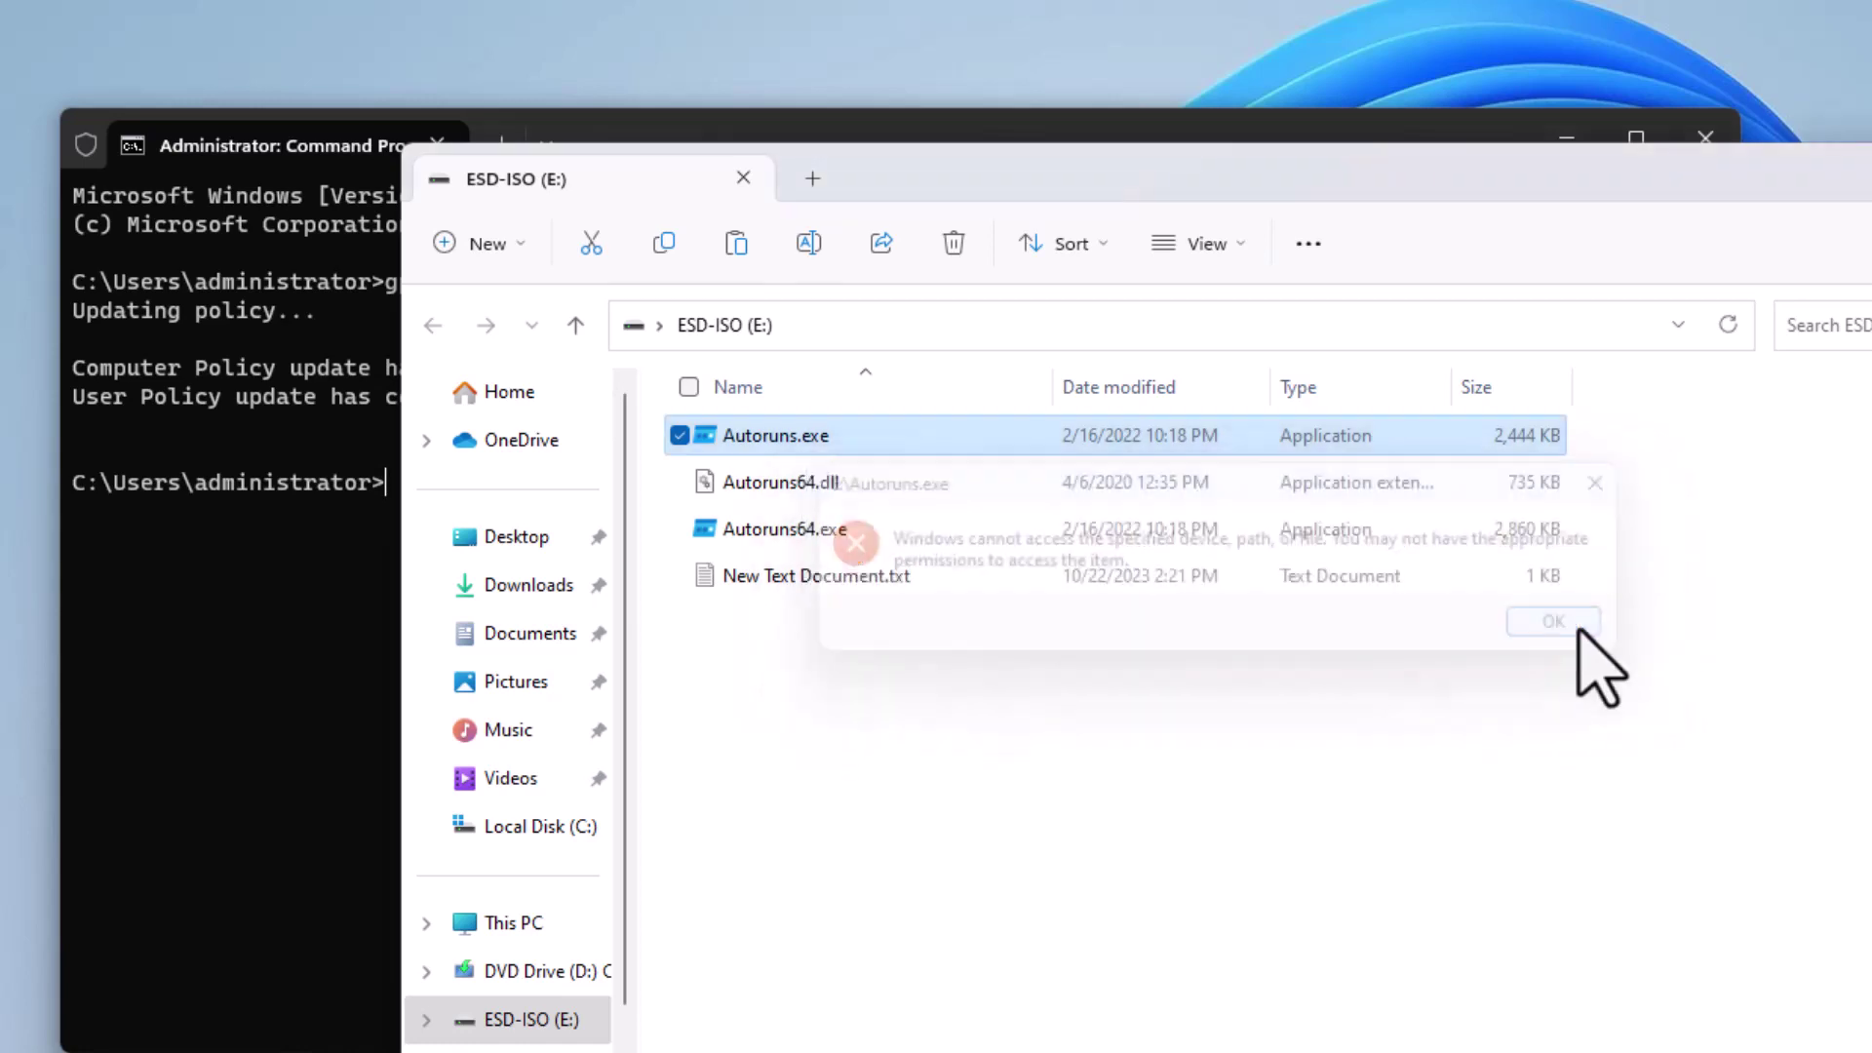
click(839, 577)
- Open and close New Text Document.txt, then create 'New folder' on ESD-ISO (E:)
double_click(854, 578)
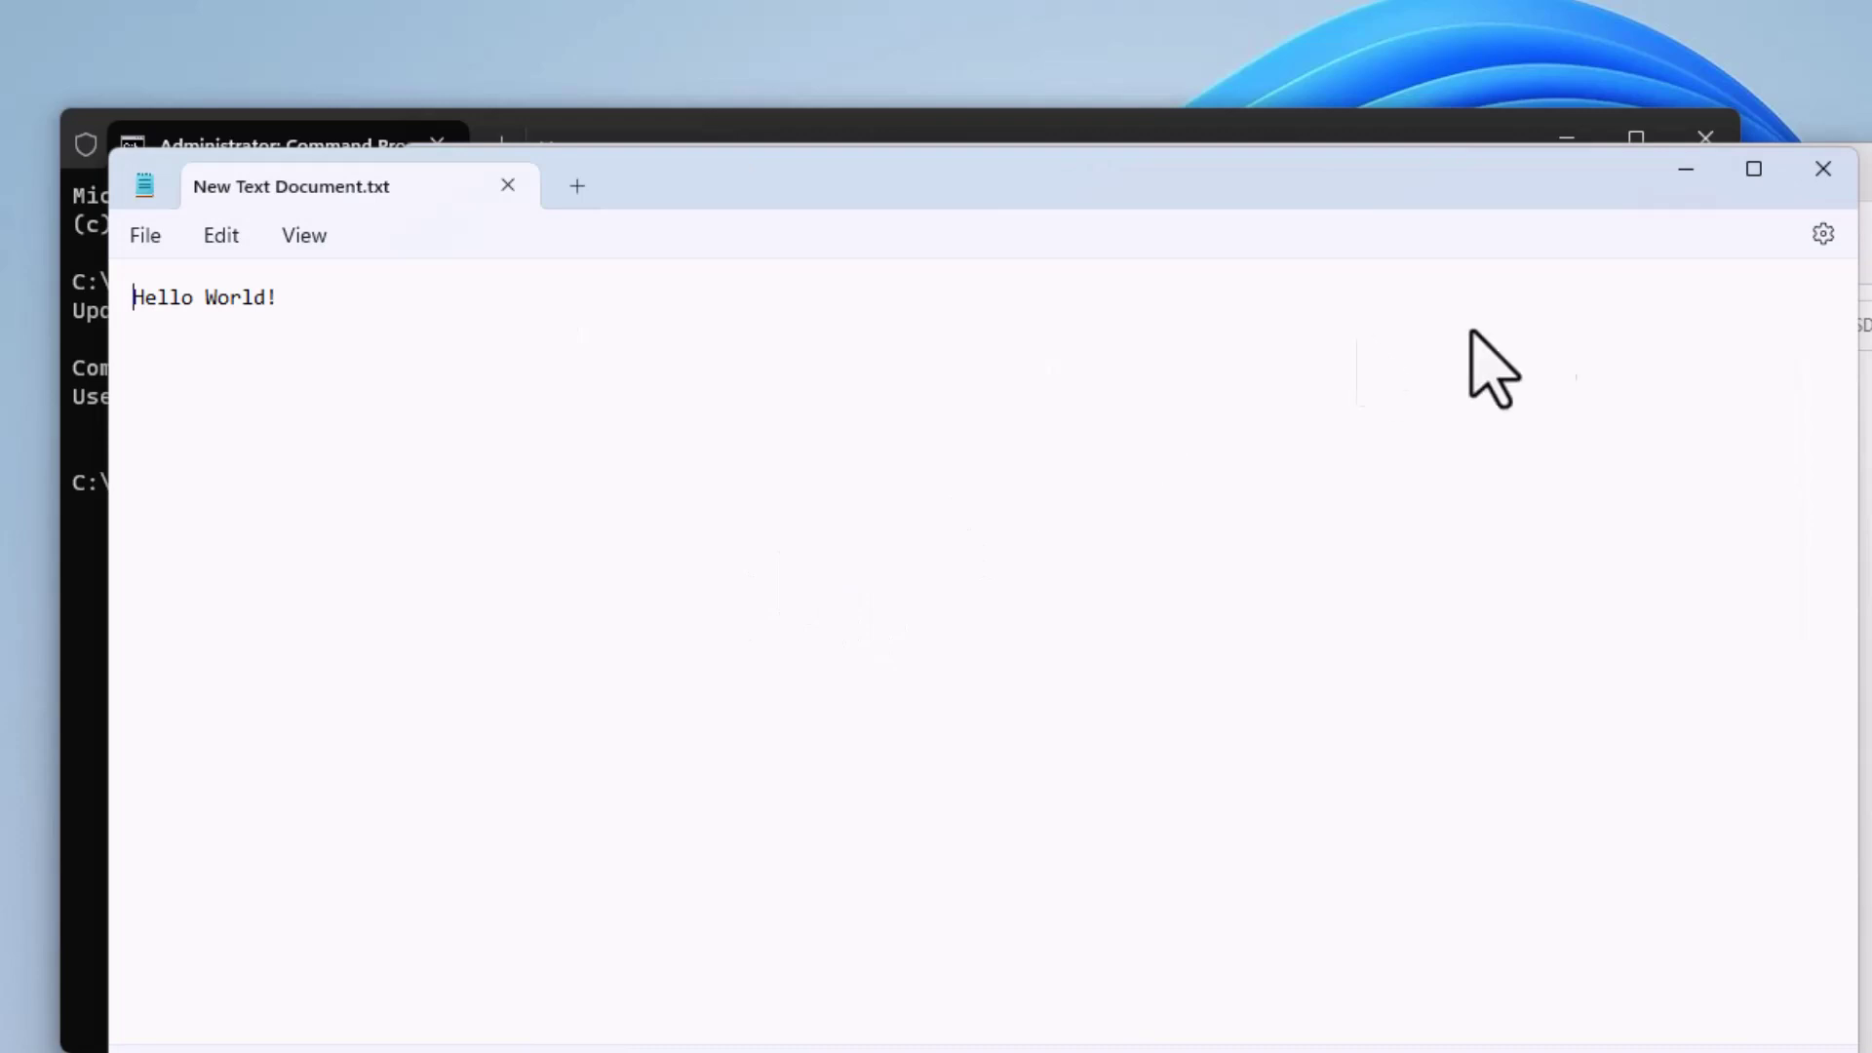
click(1823, 172)
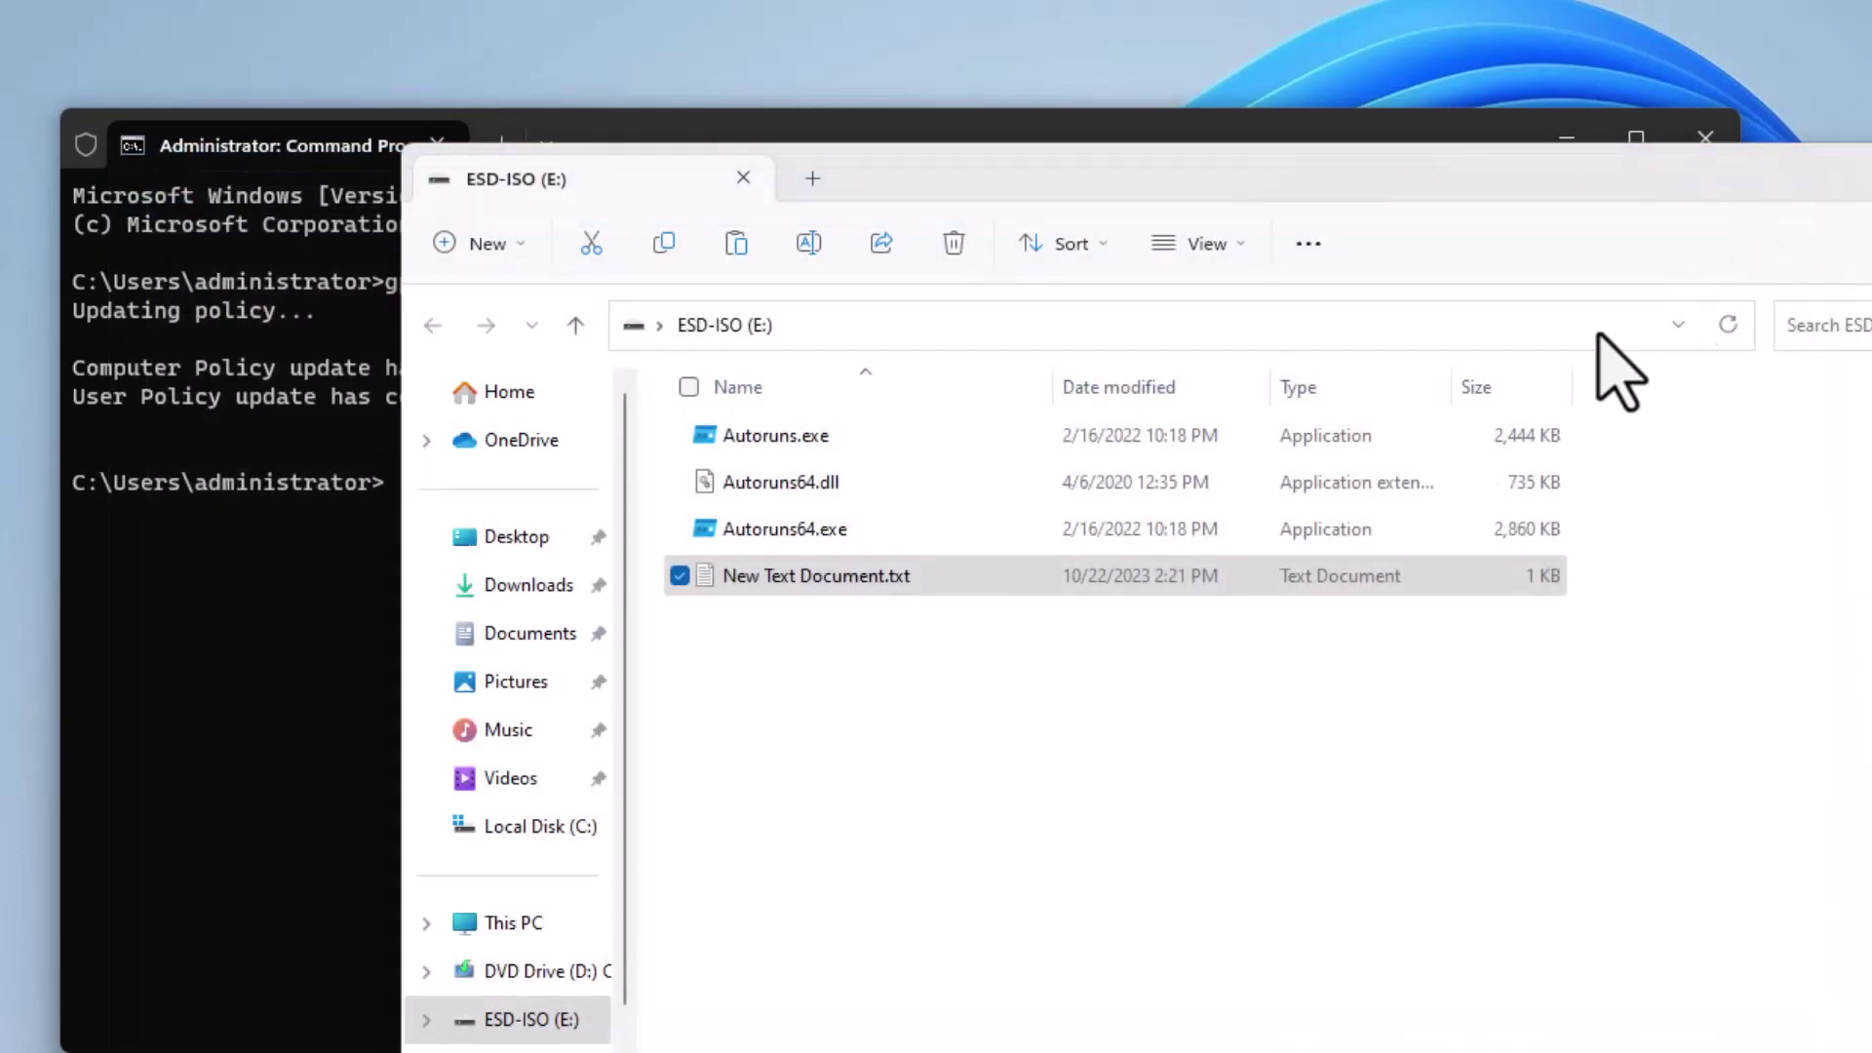
right_click(919, 740)
mouse_move(1050, 958)
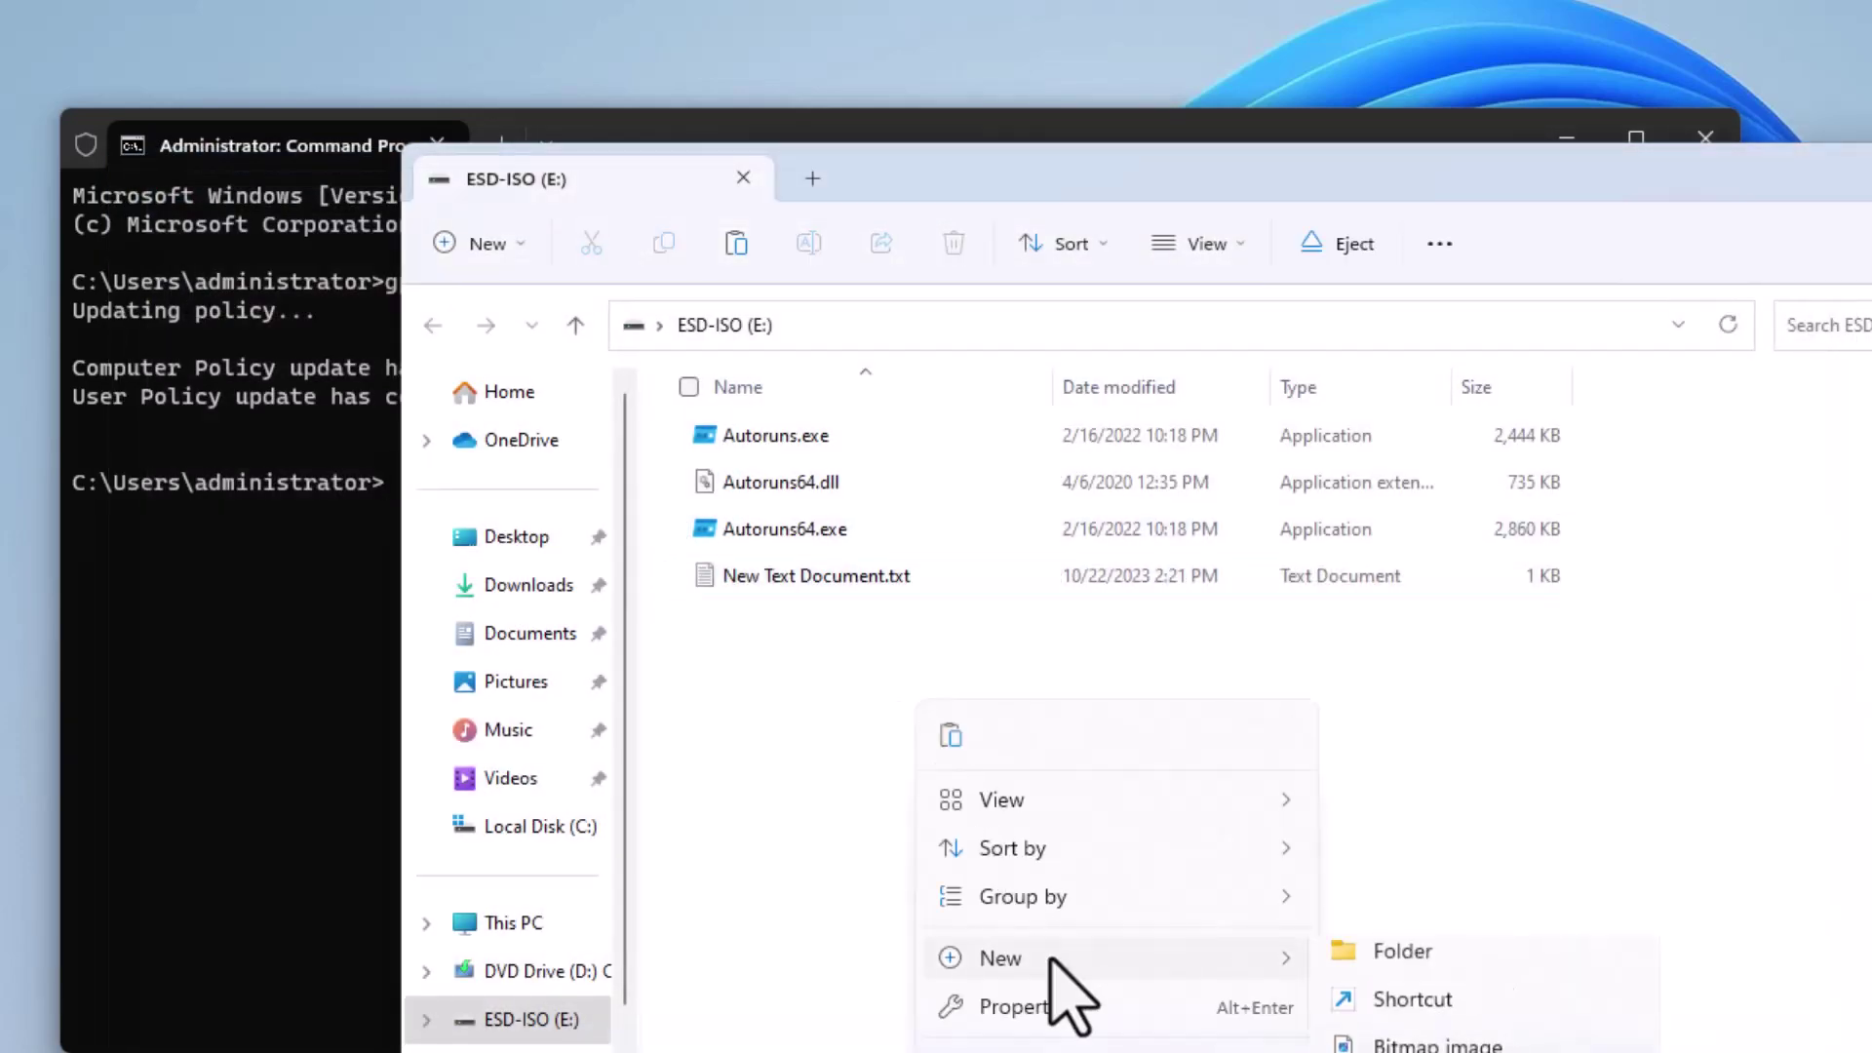
click(1411, 953)
click(1004, 884)
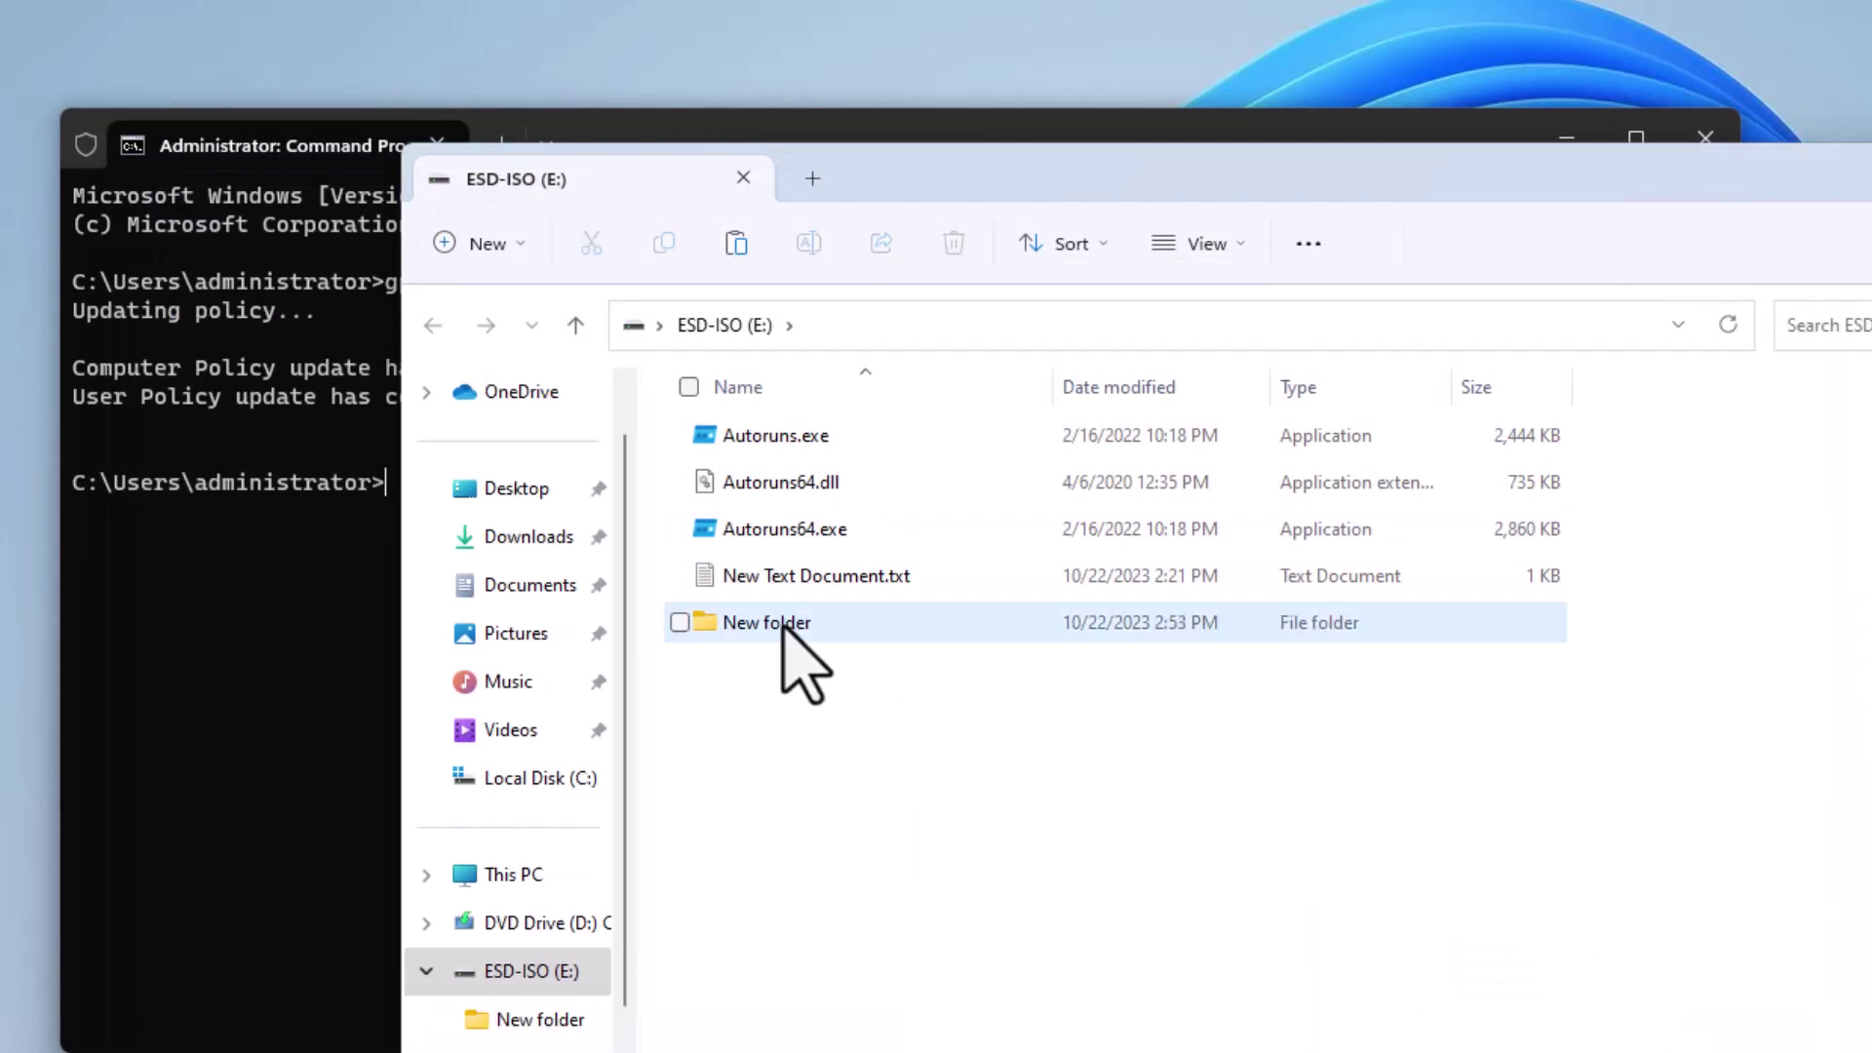
click(791, 631)
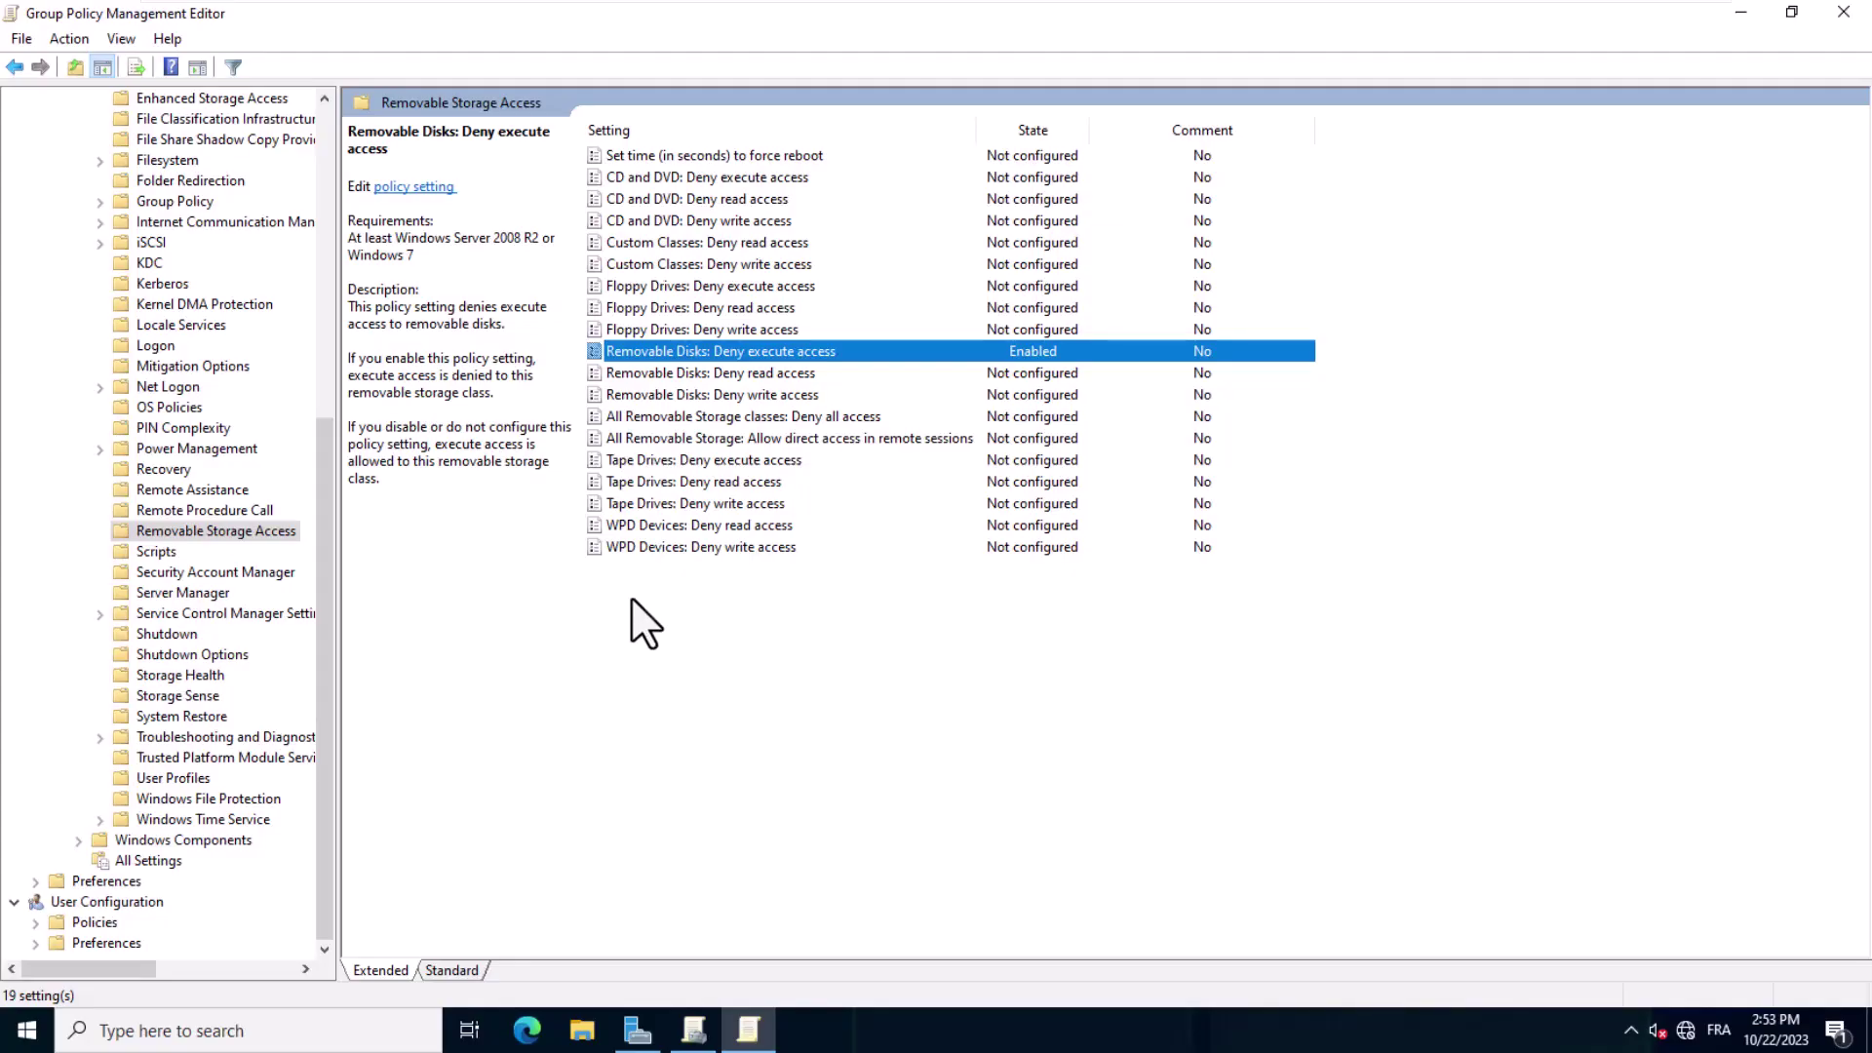
- Set Removable Disks: Deny write access to Enabled and apply it
double_click(791, 395)
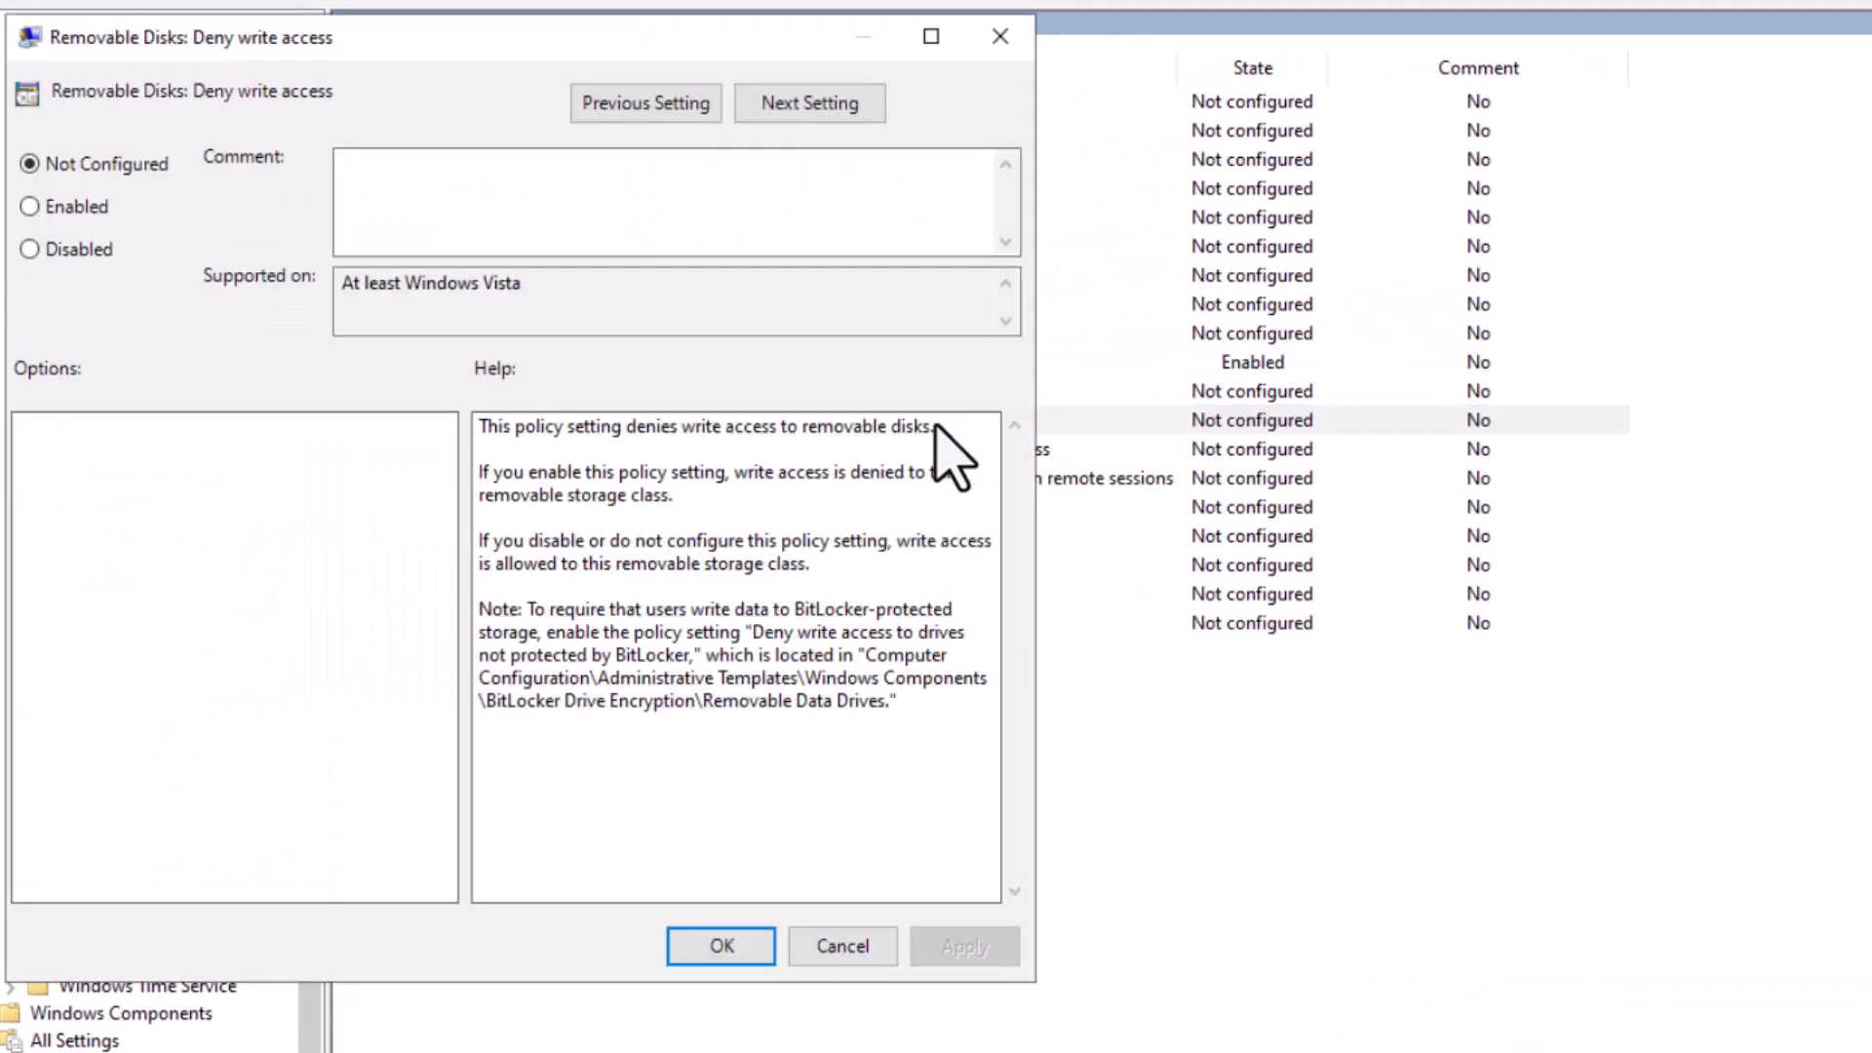
click(43, 208)
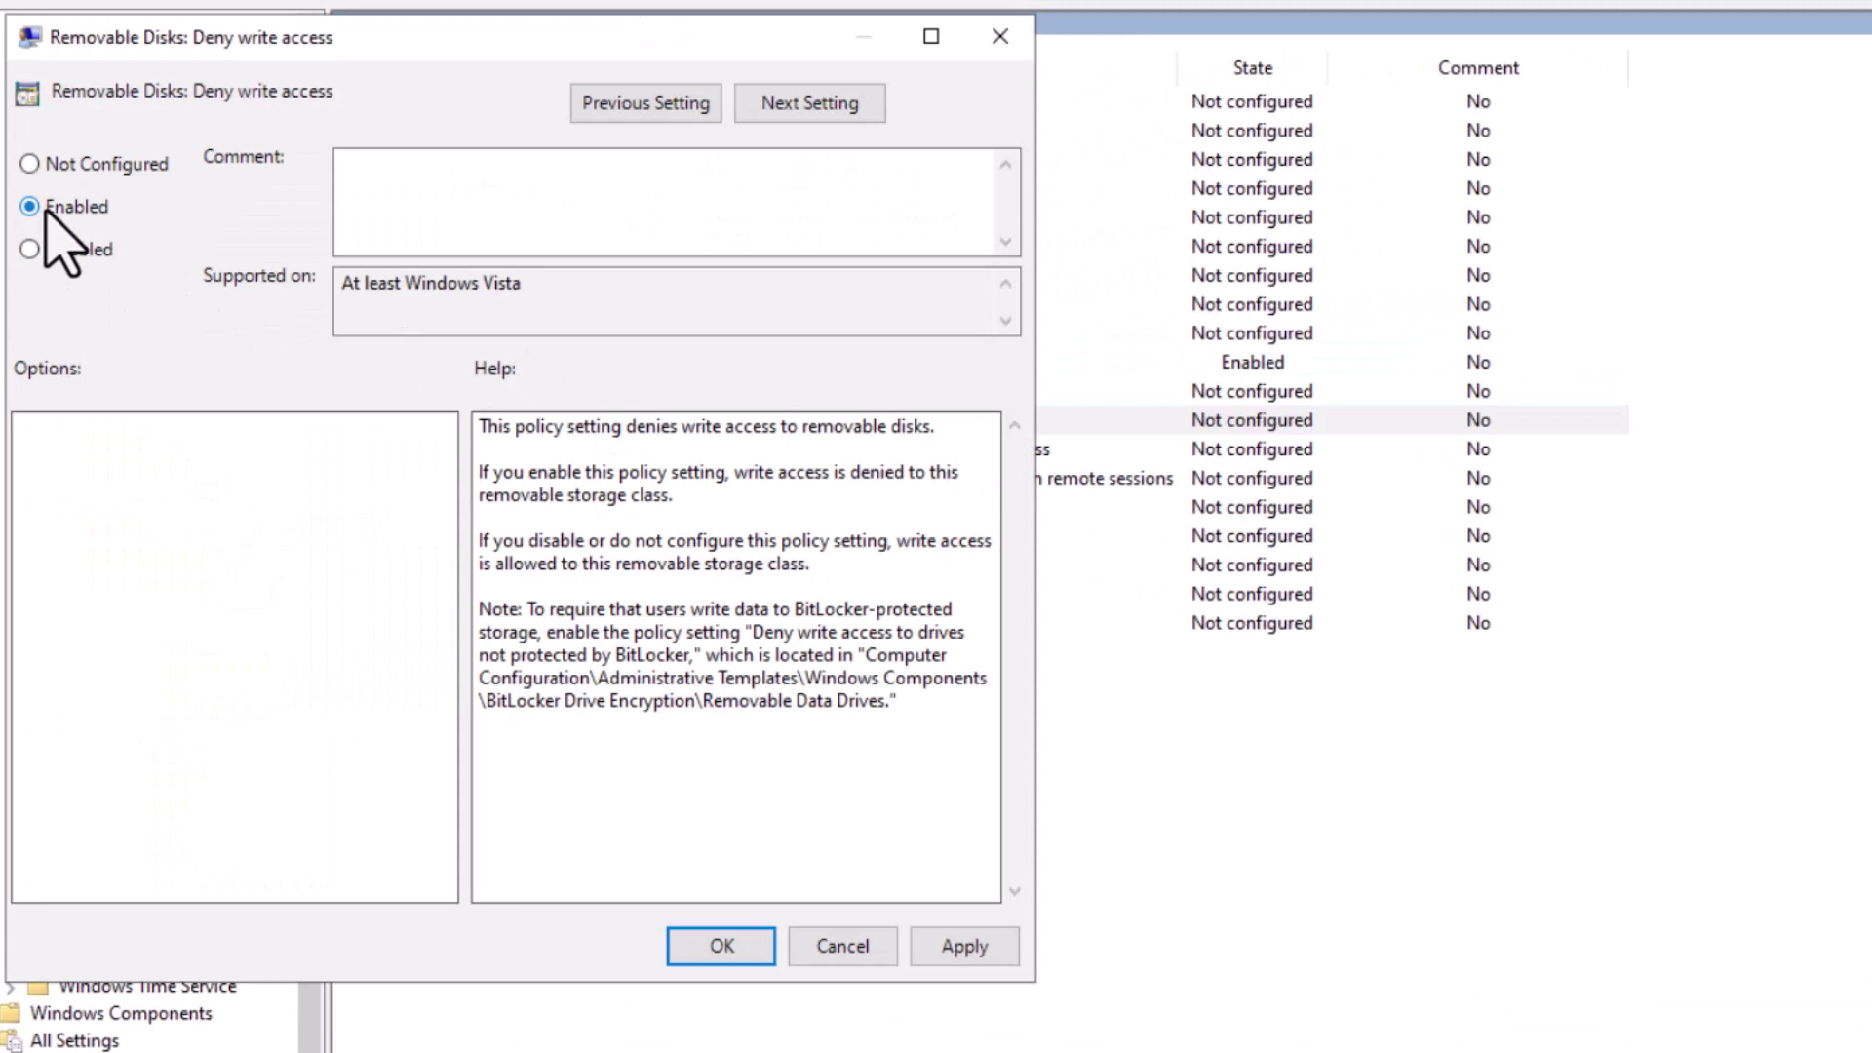
click(963, 948)
click(719, 946)
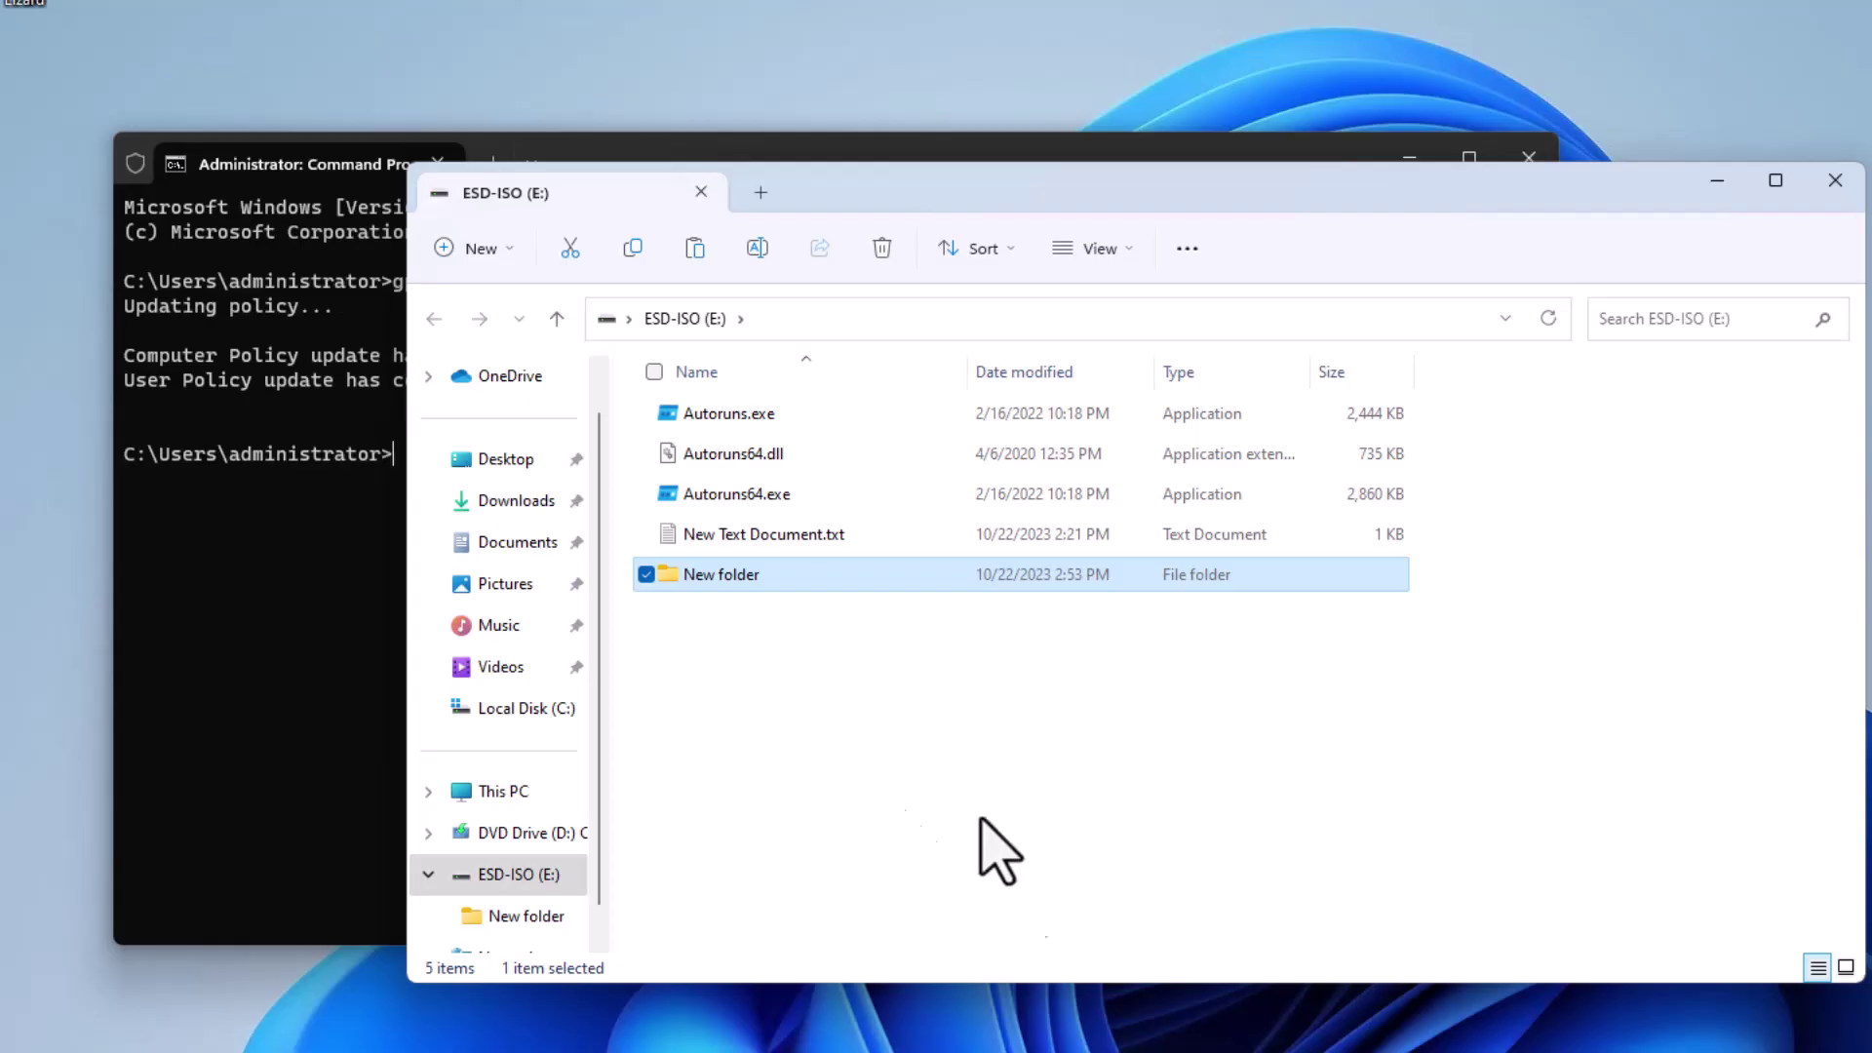
- Create a second folder, New folder (2), on ESD-ISO (E:)
click(781, 710)
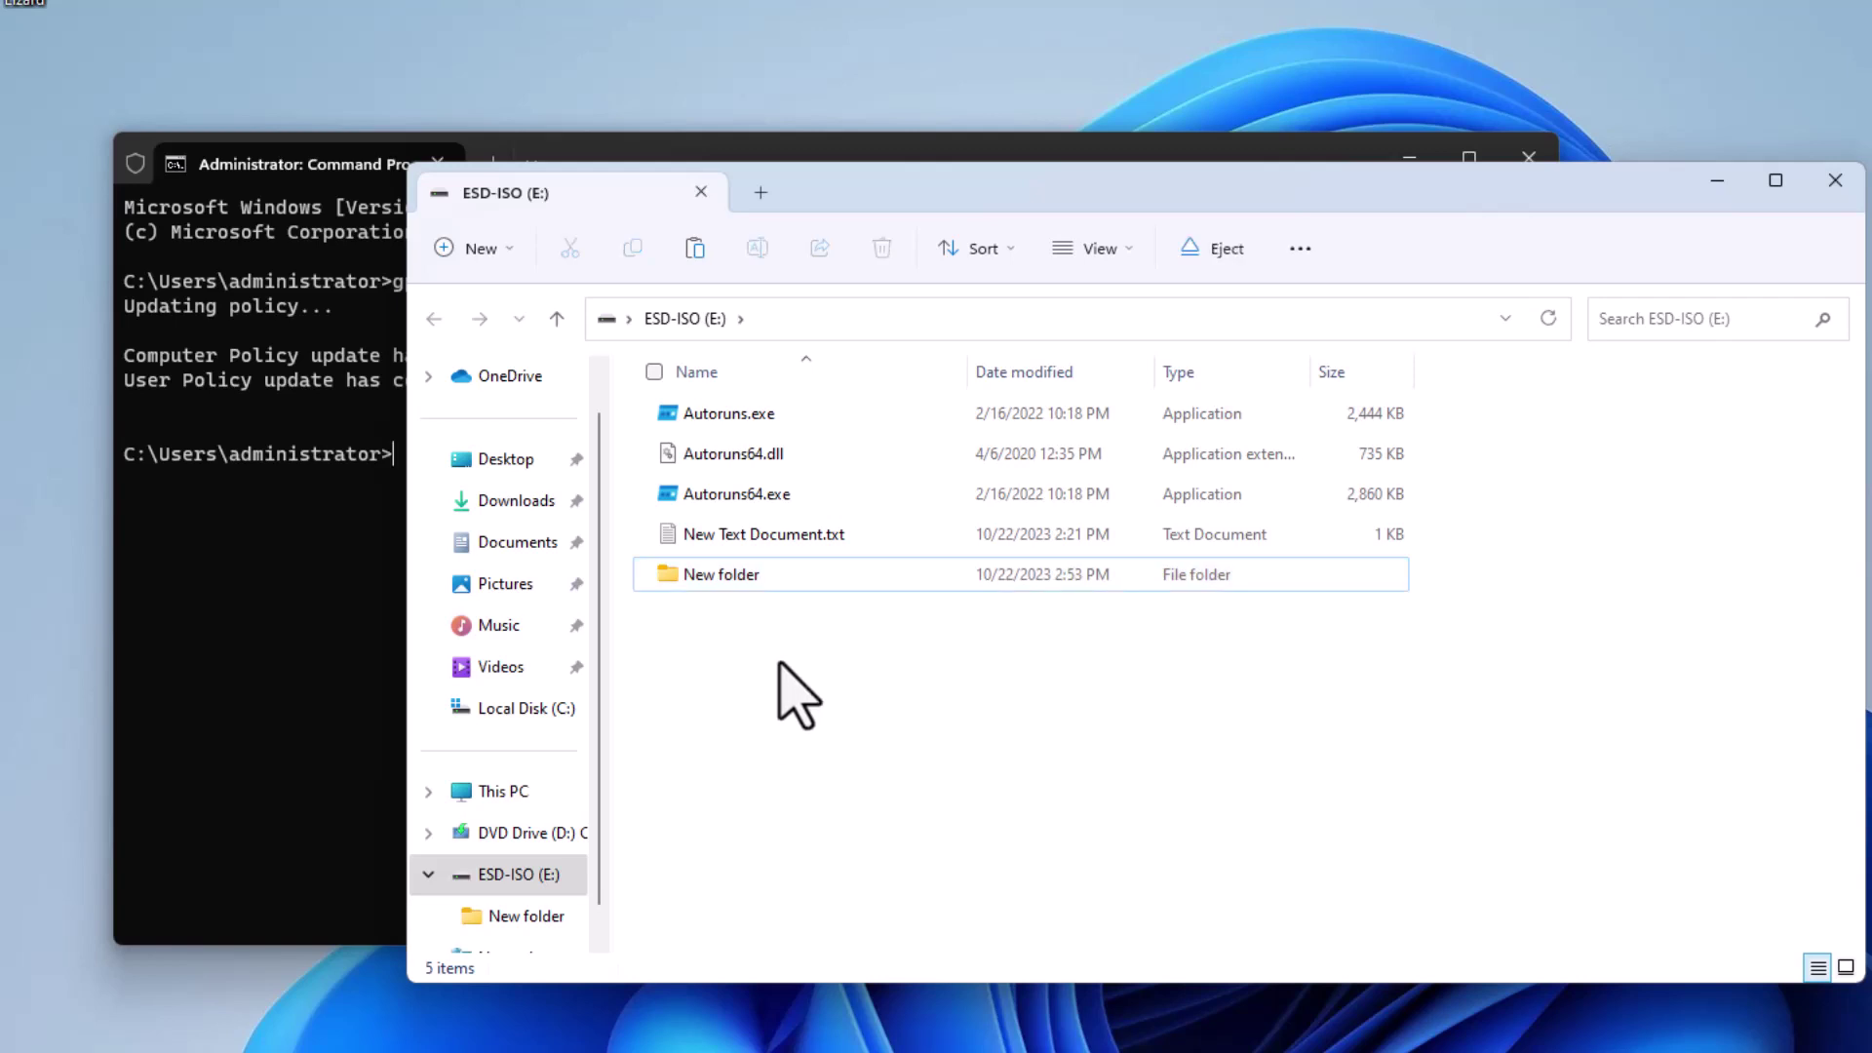
right_click(779, 663)
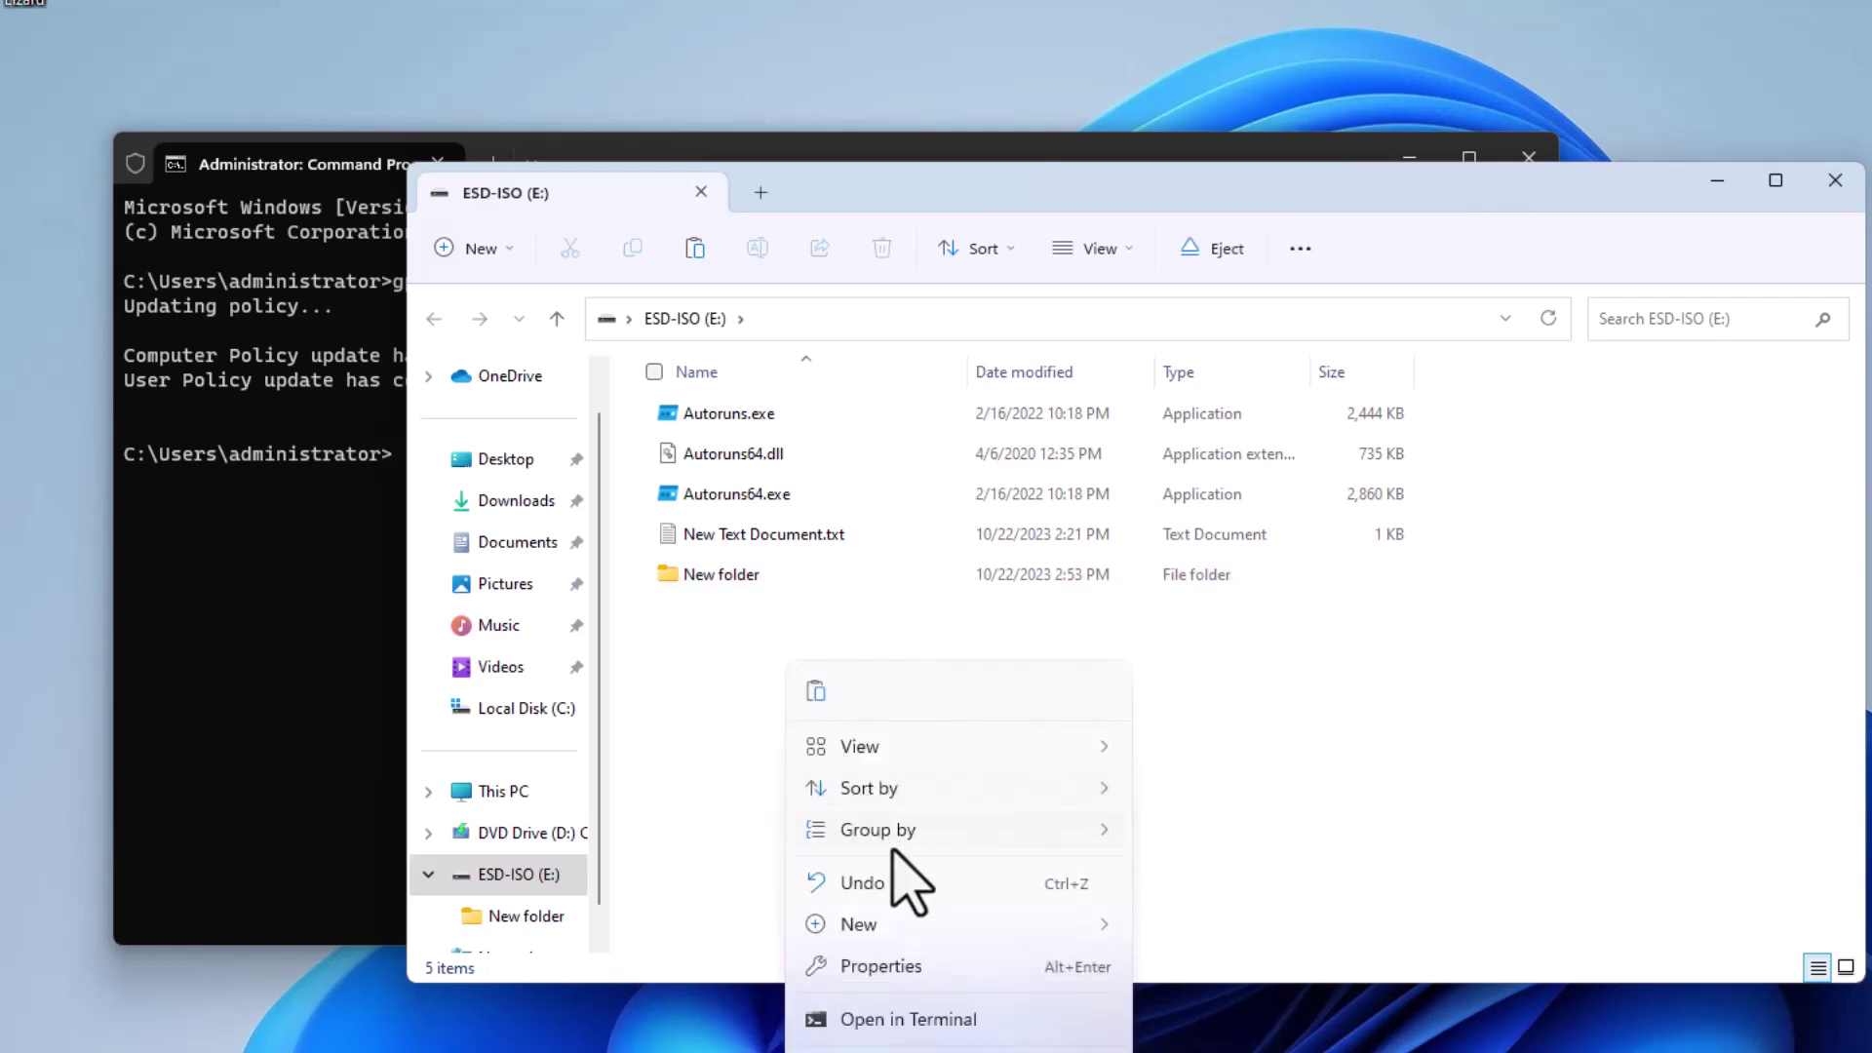
mouse_move(897, 924)
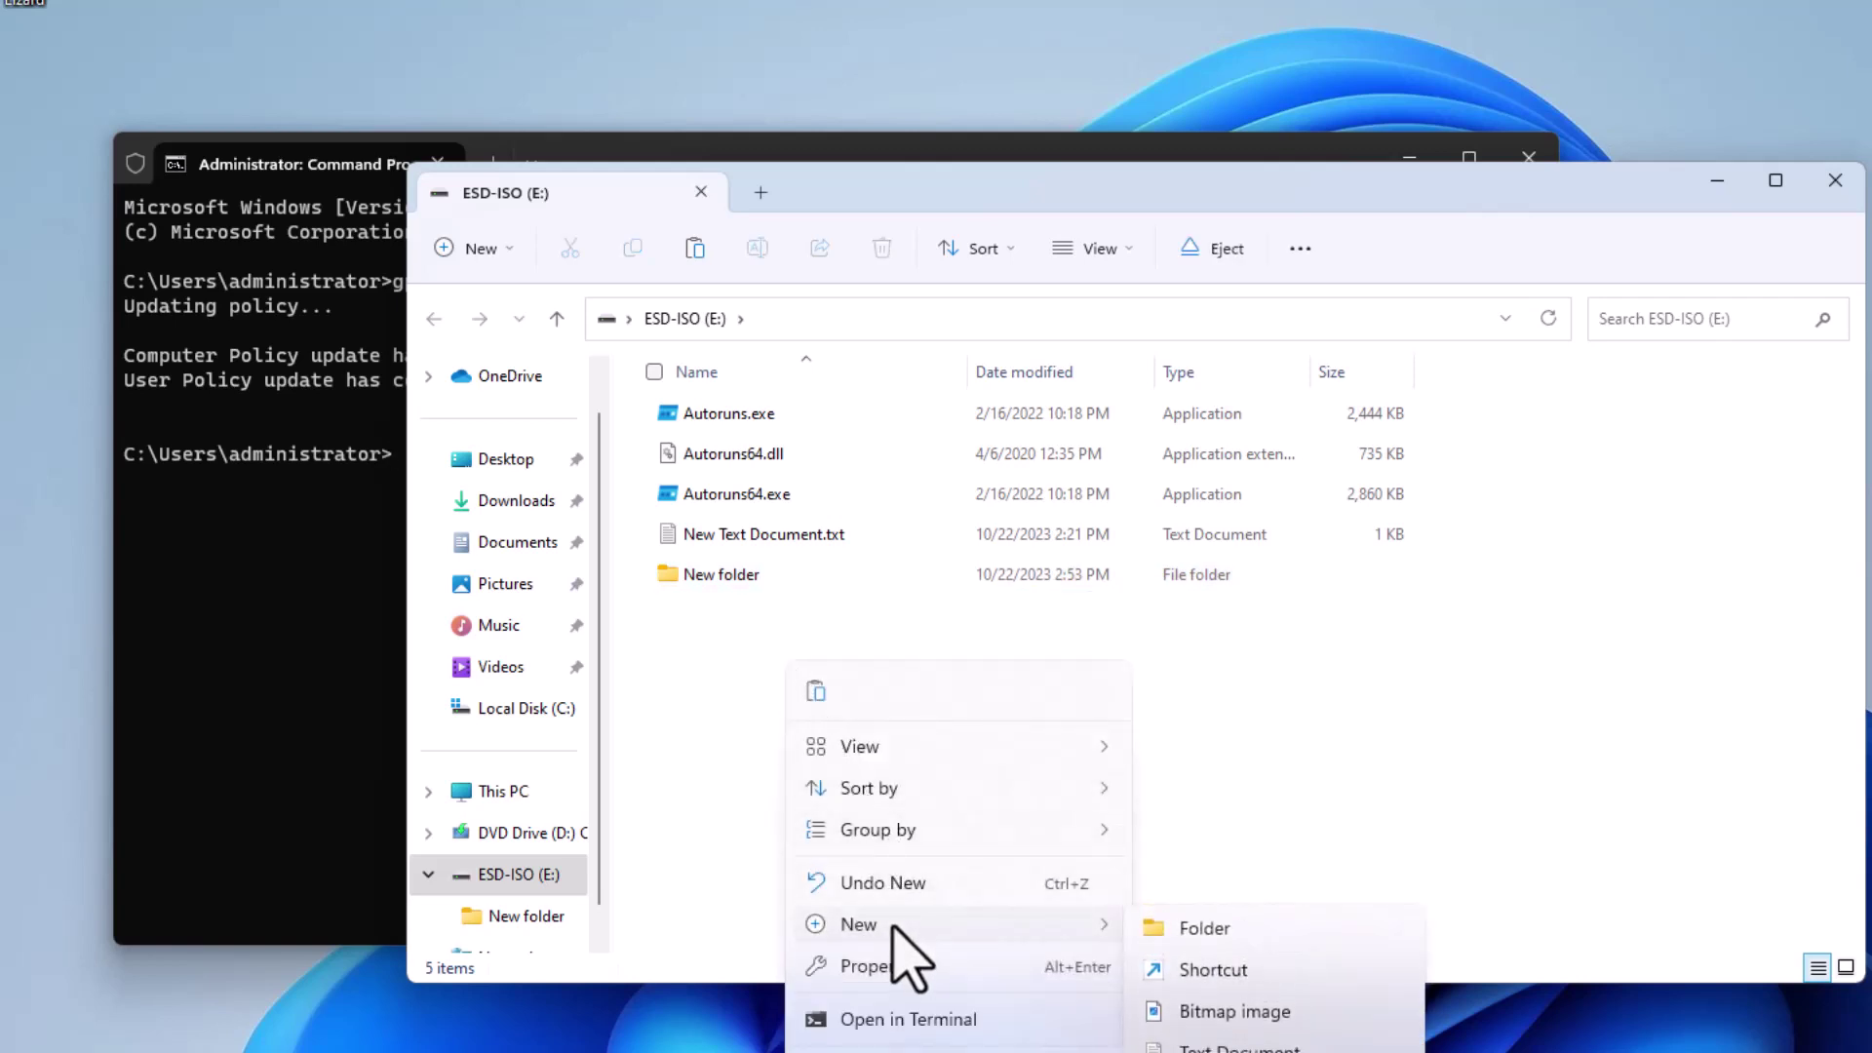
click(1251, 932)
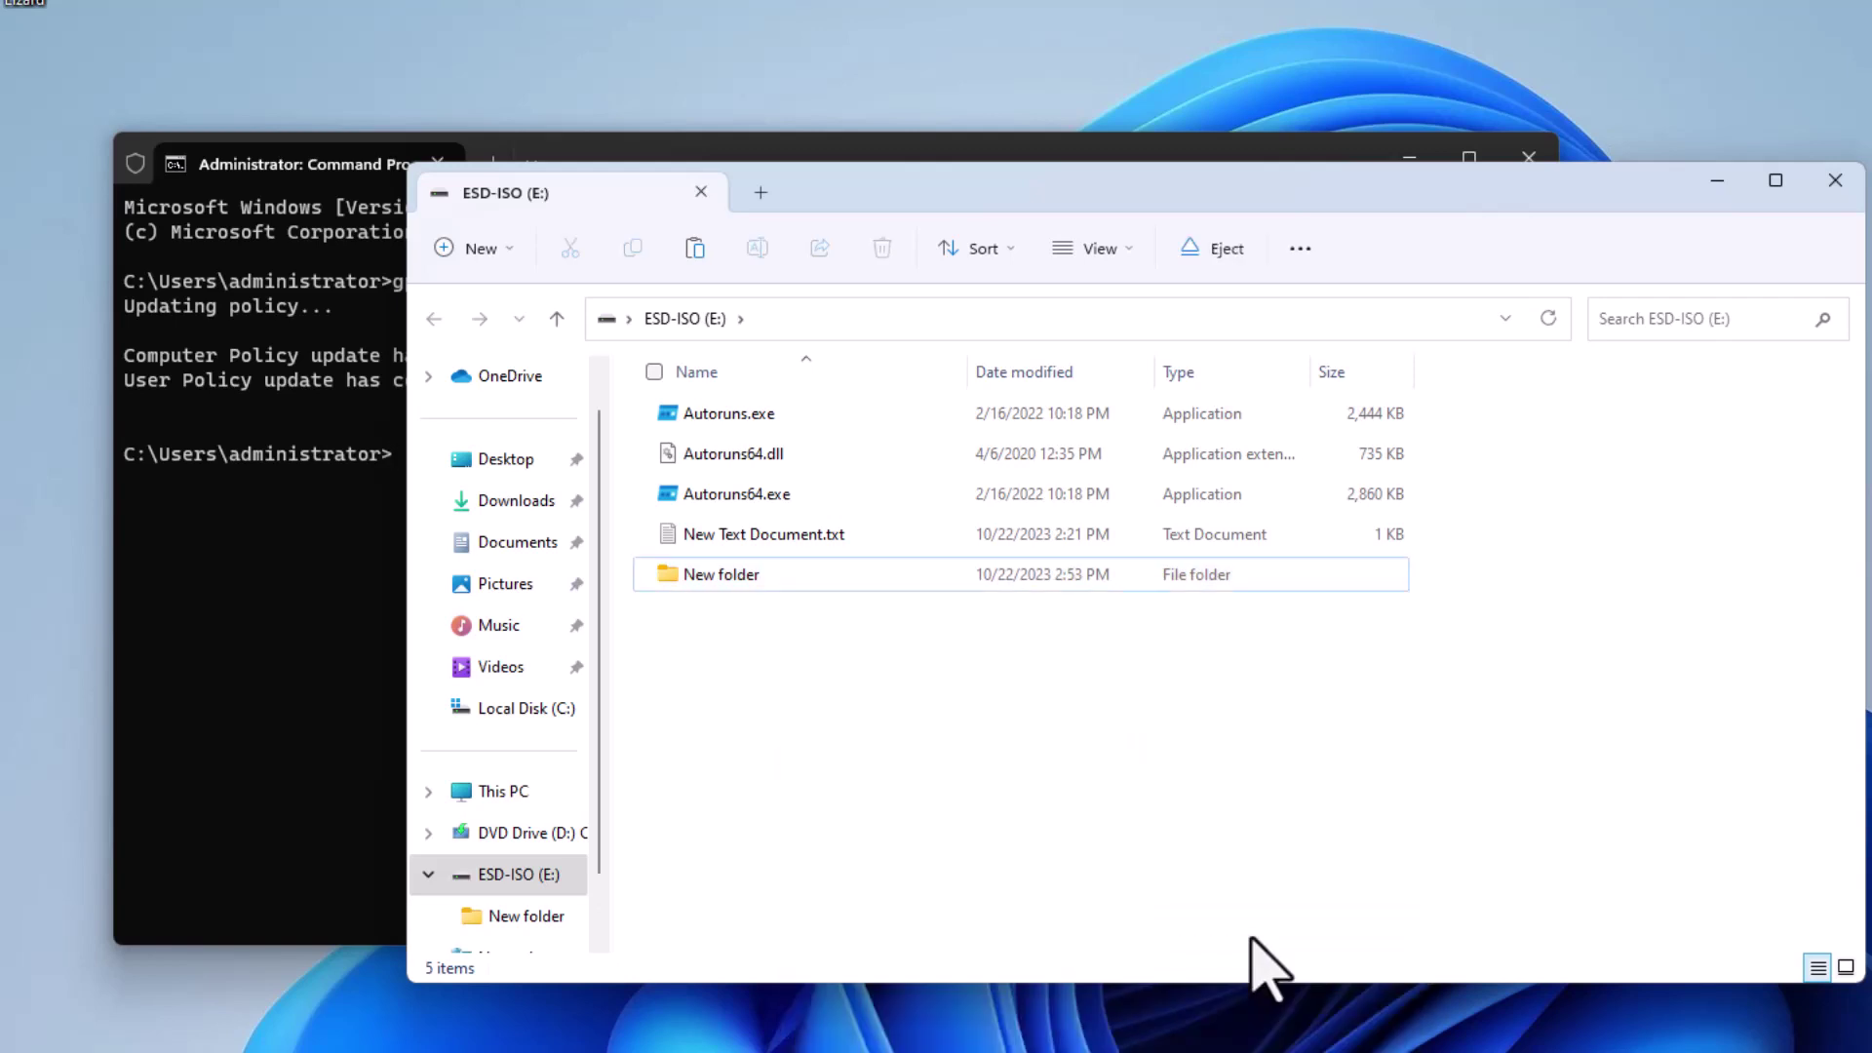
click(1005, 775)
- Rerun gpupdate /force in Command Prompt, then open a fresh File Explorer window
click(273, 531)
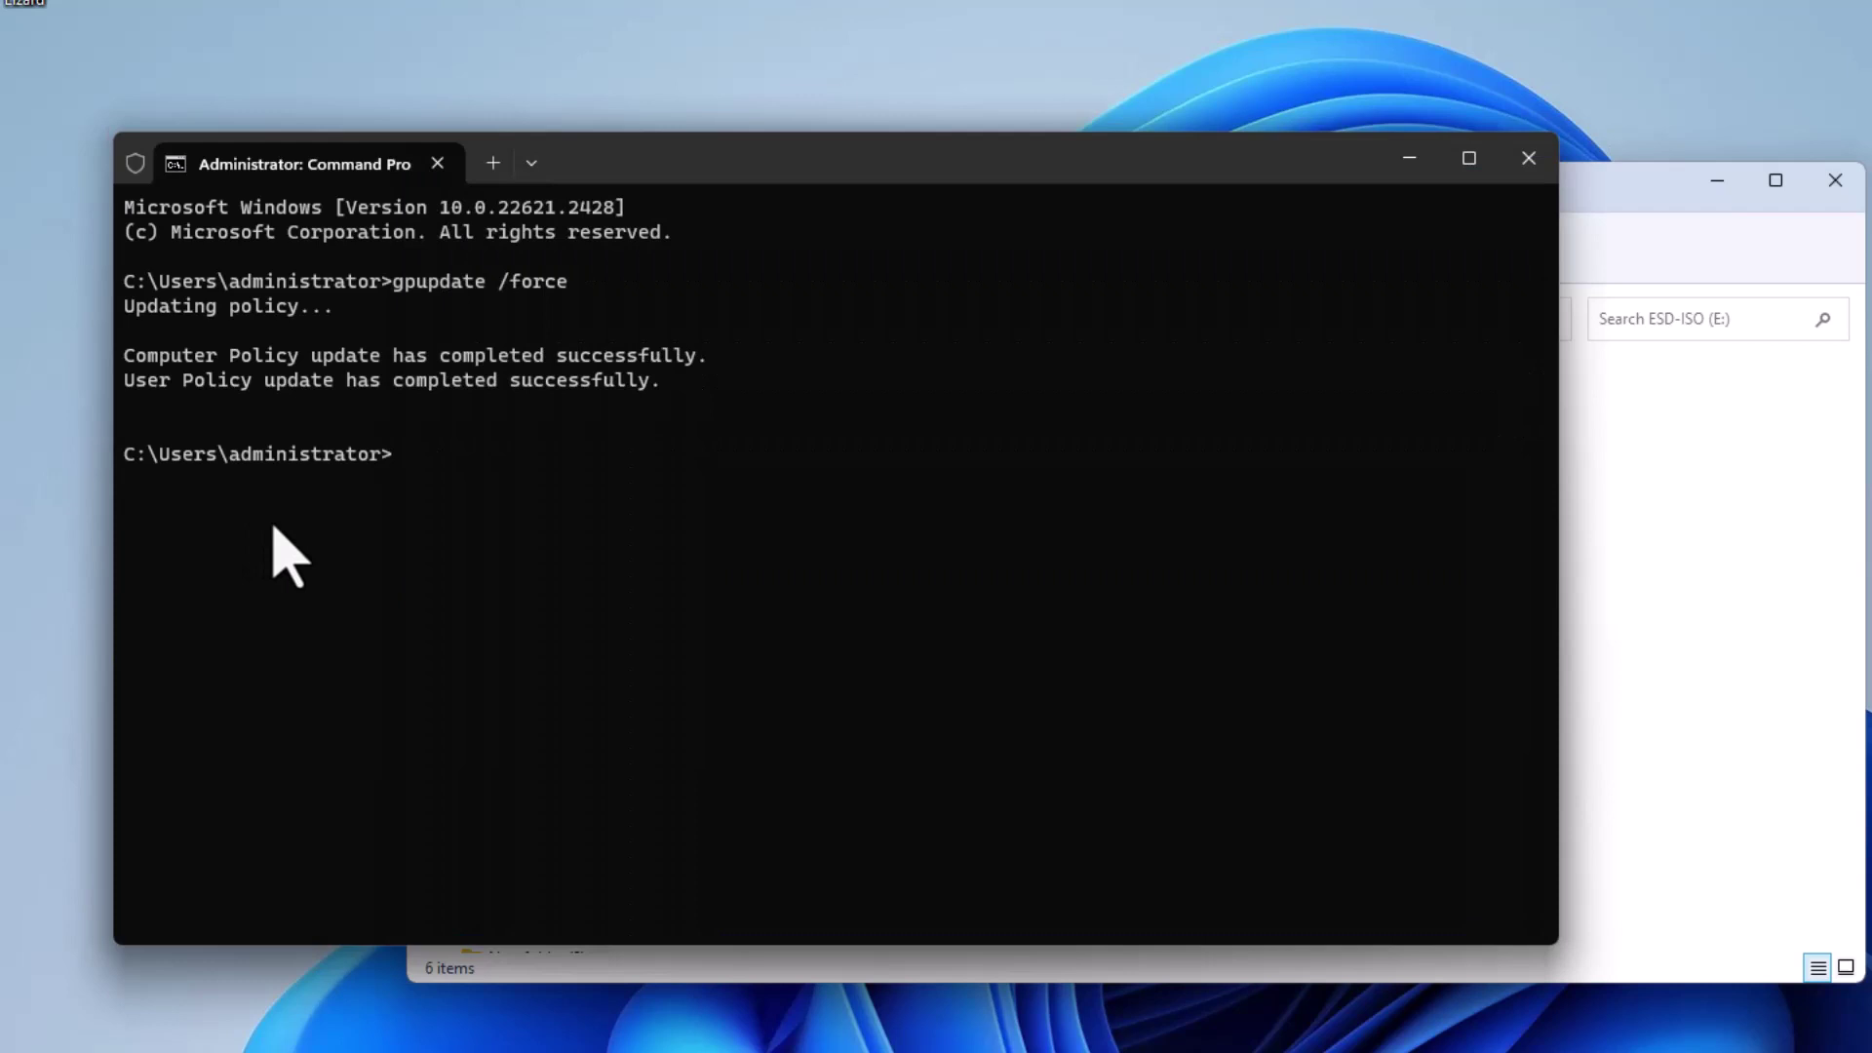
key(Up)
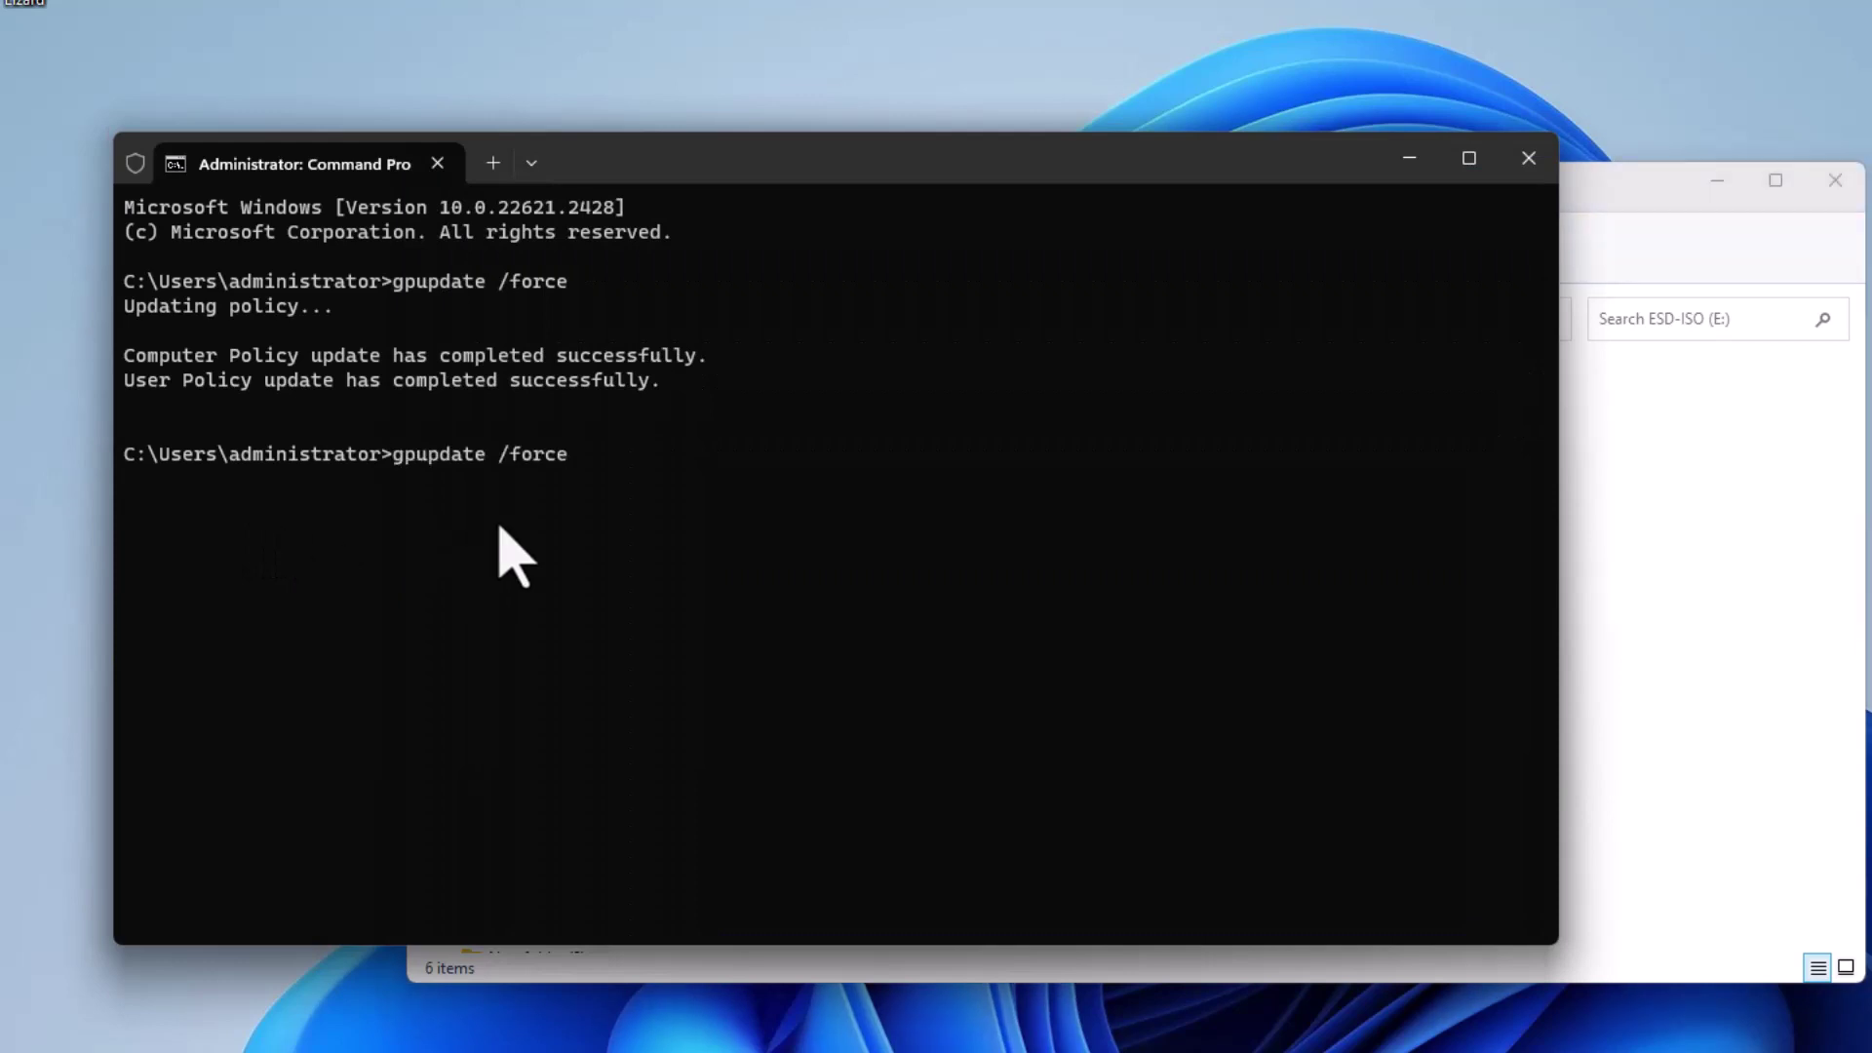
key(Return)
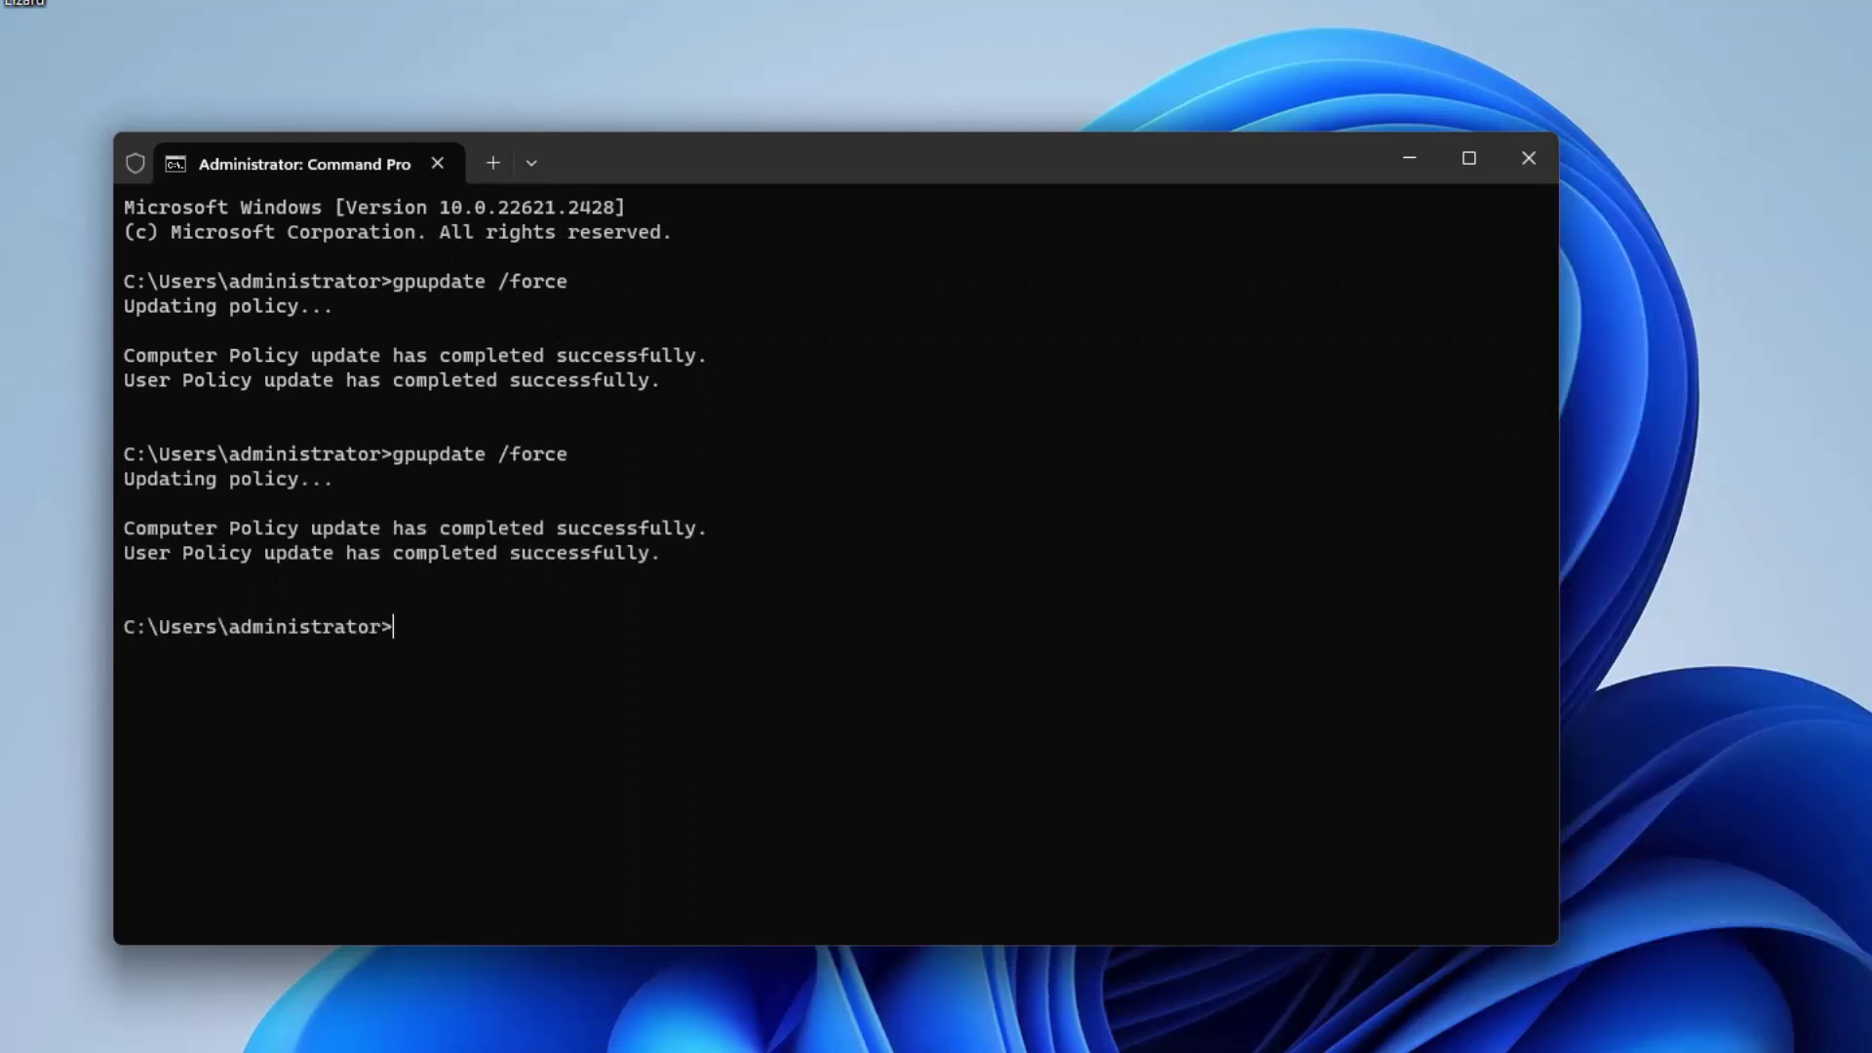
key(super+e)
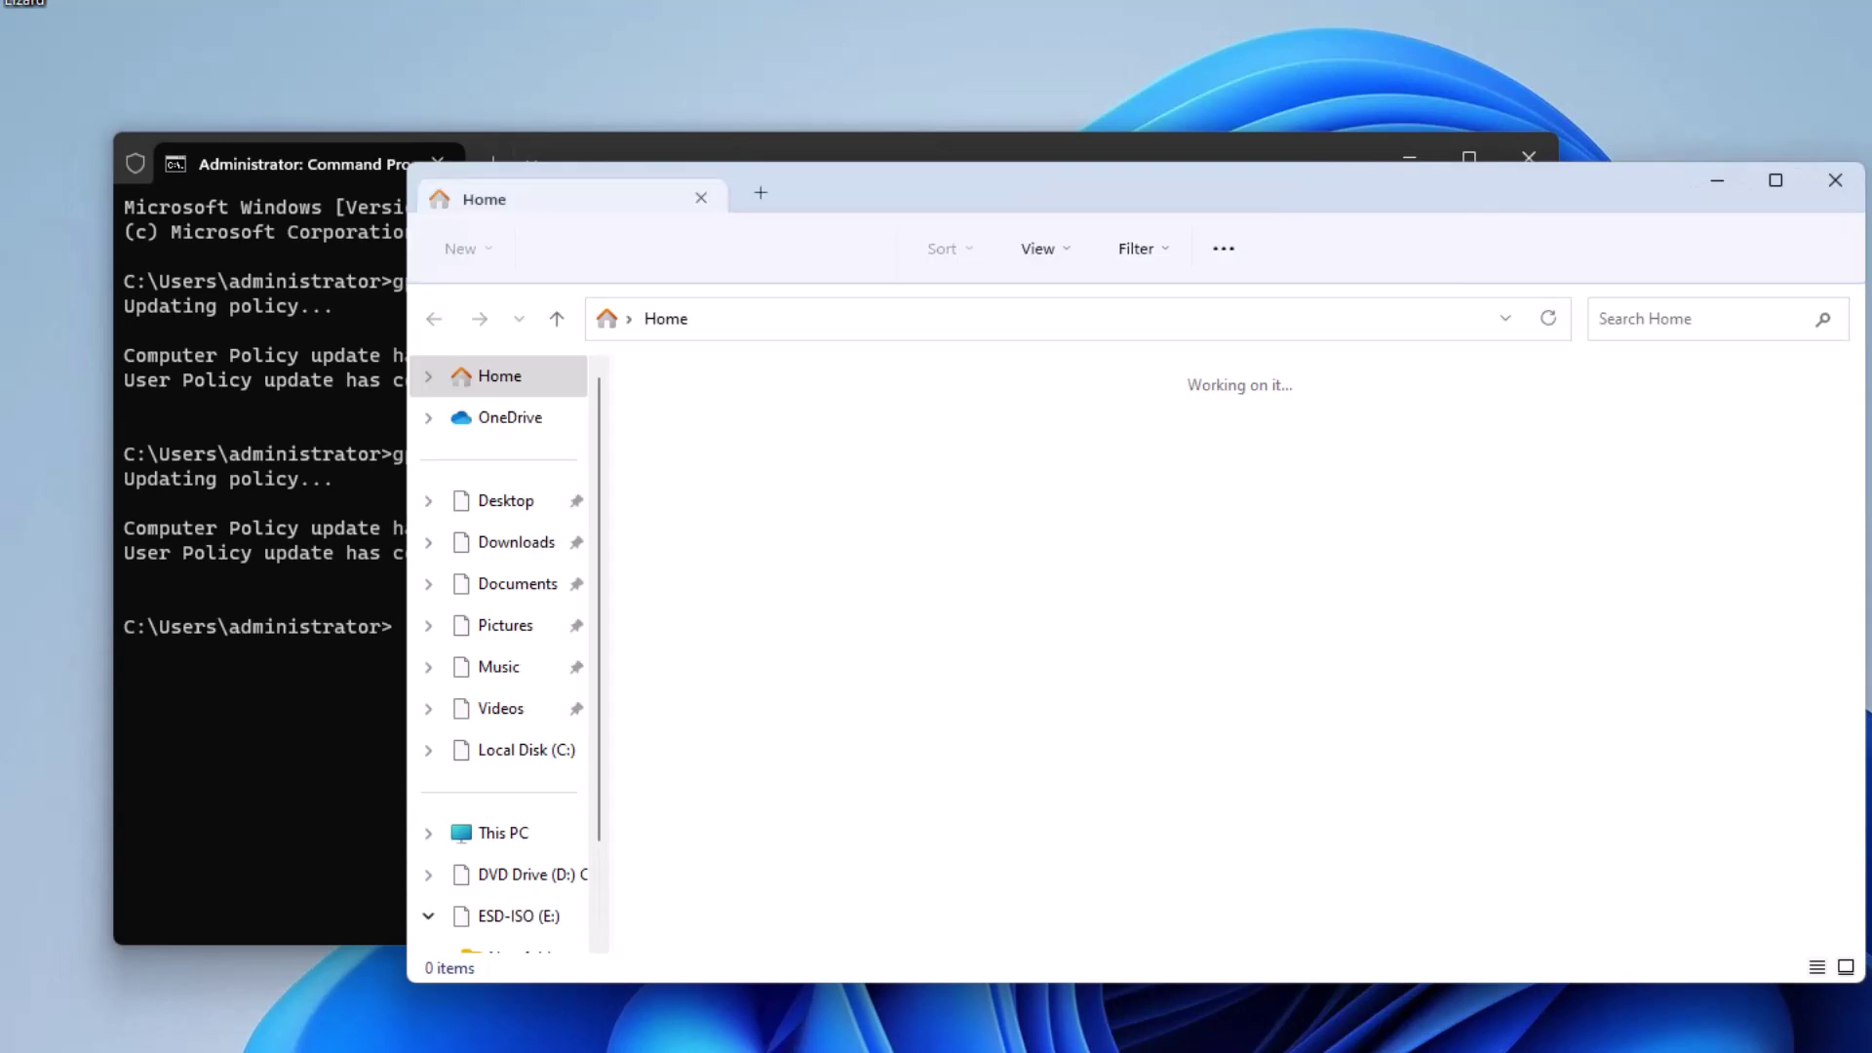
- Try creating another folder on ESD-ISO (E:) and dismiss the Access Denied refusal
click(512, 918)
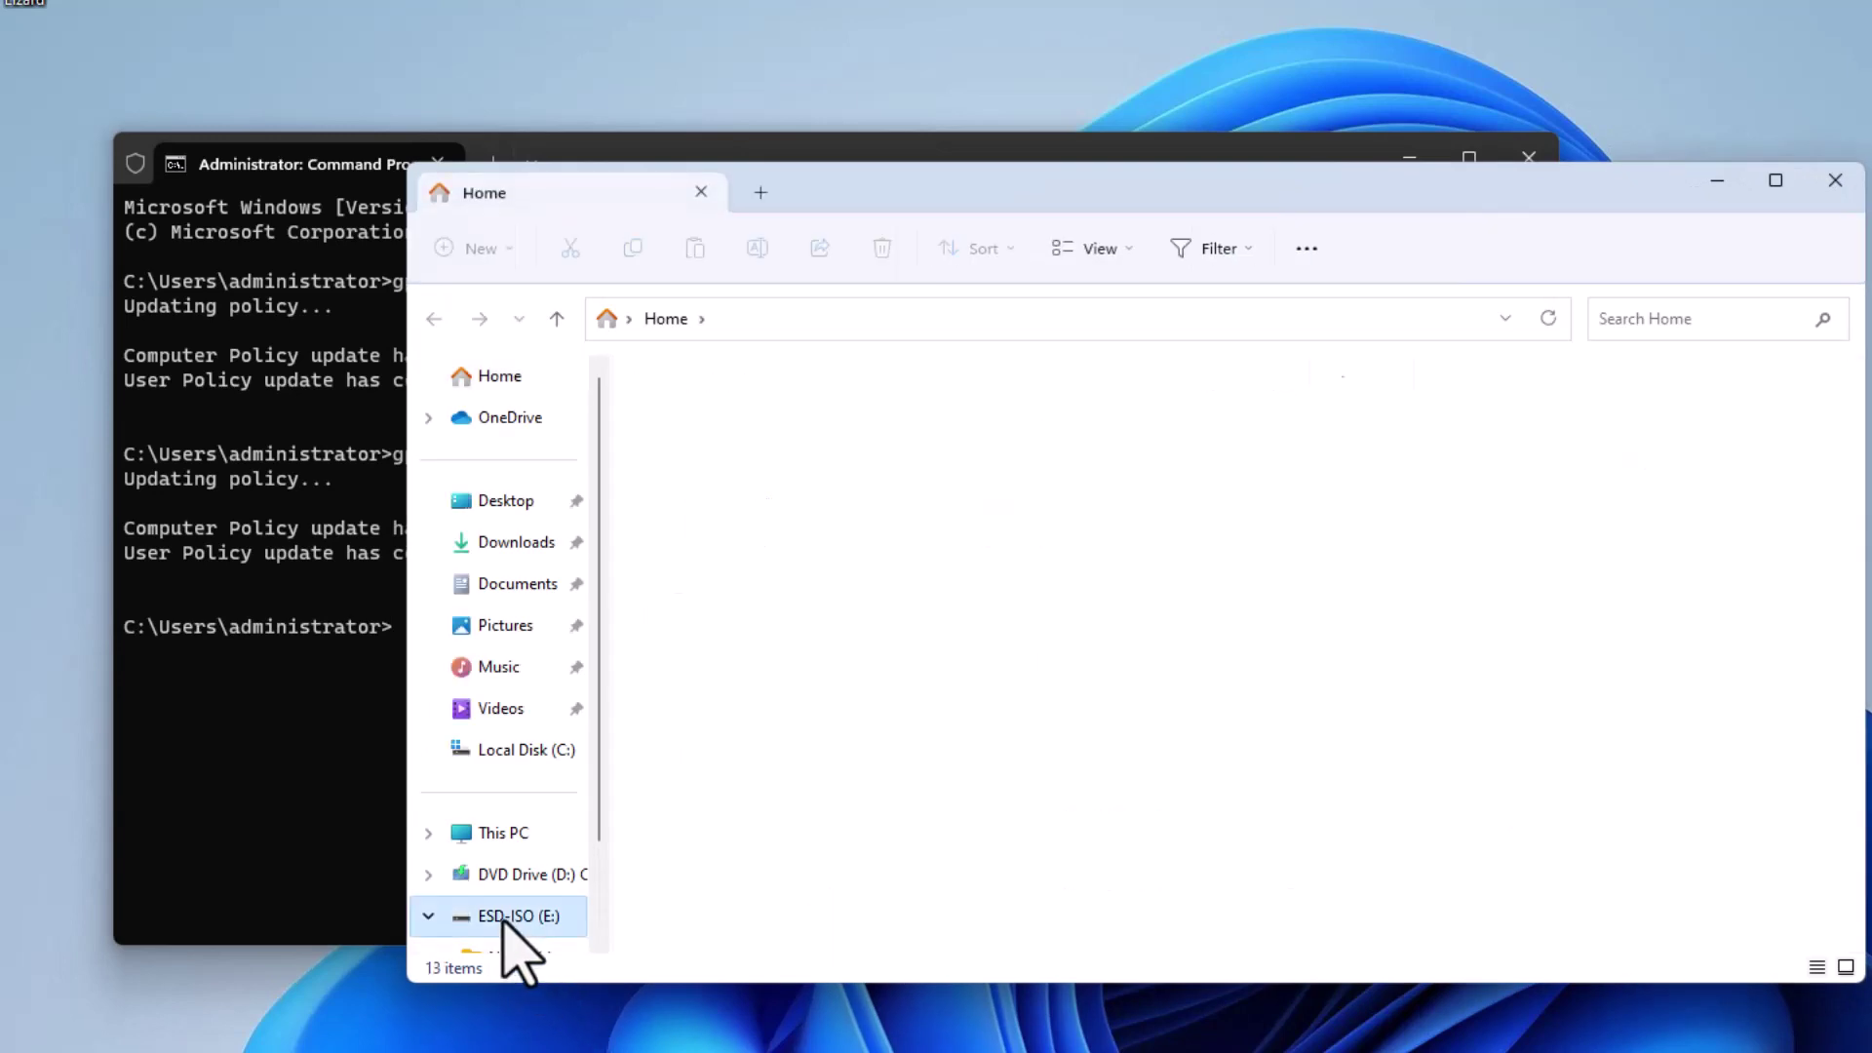
right_click(785, 678)
mouse_move(917, 942)
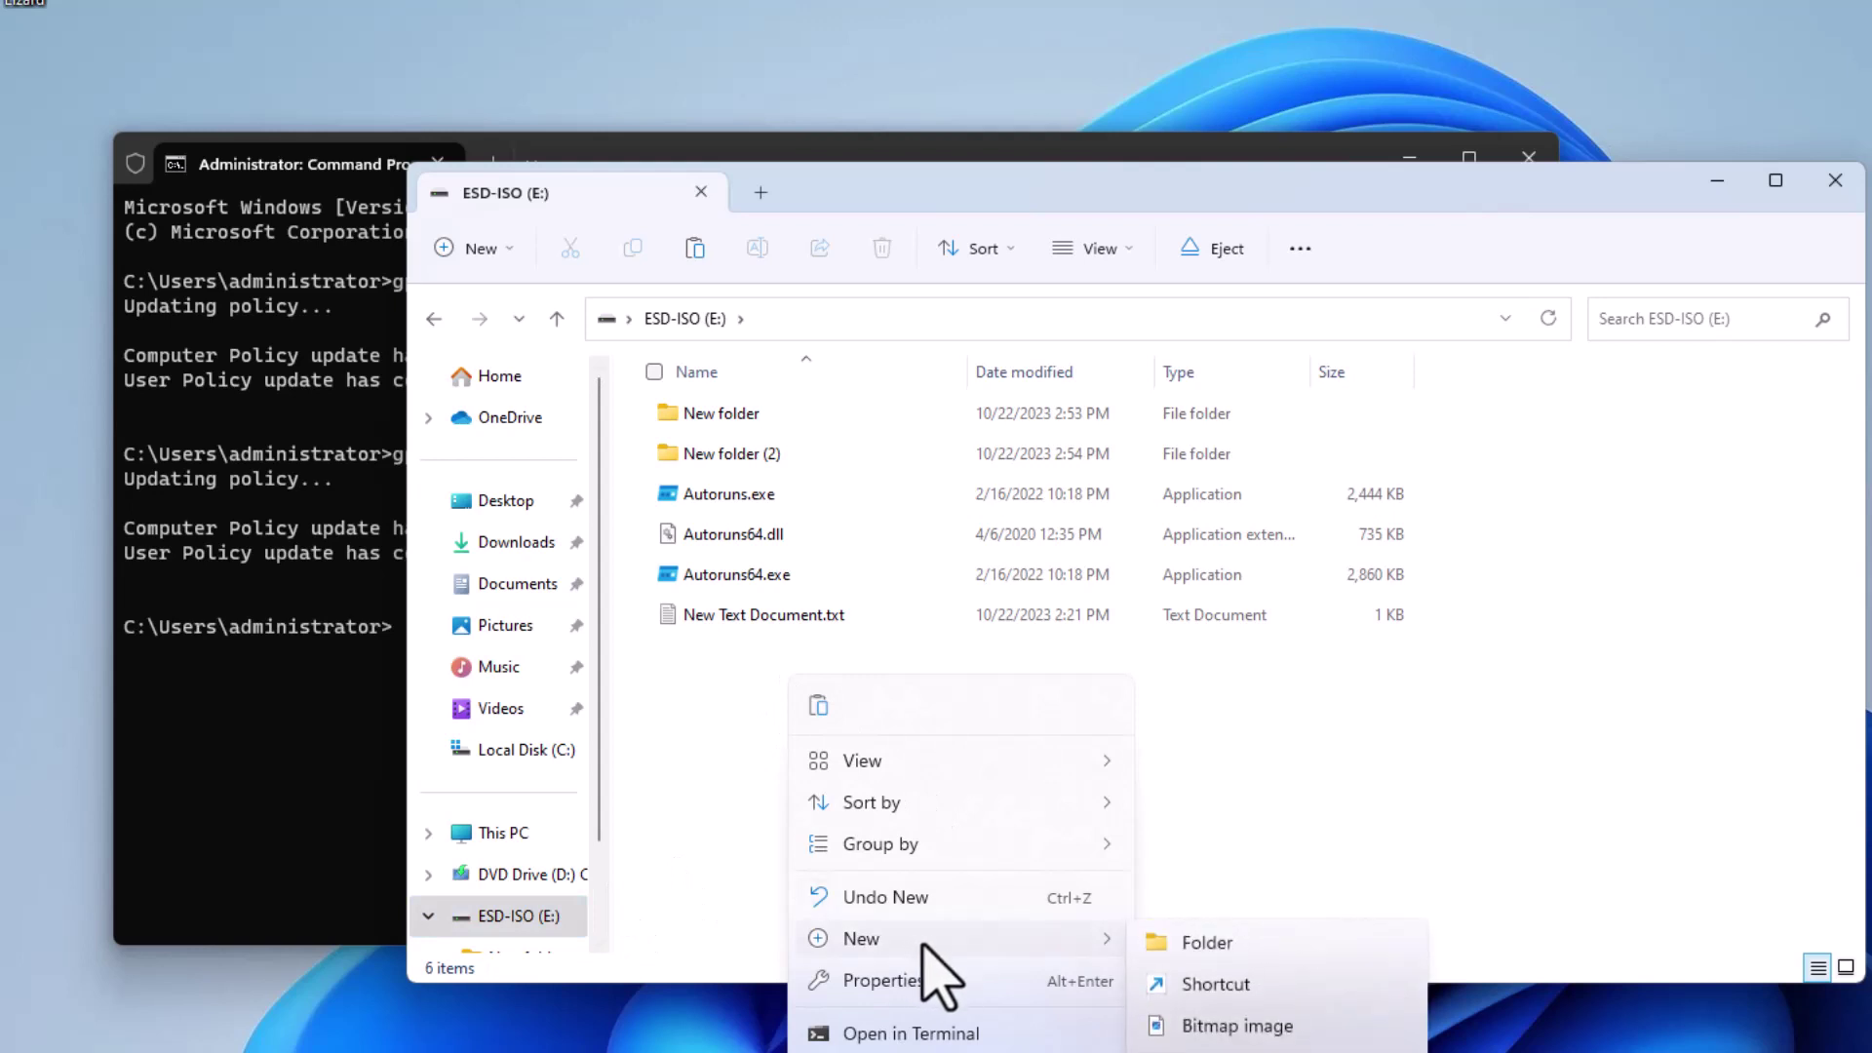
click(1196, 948)
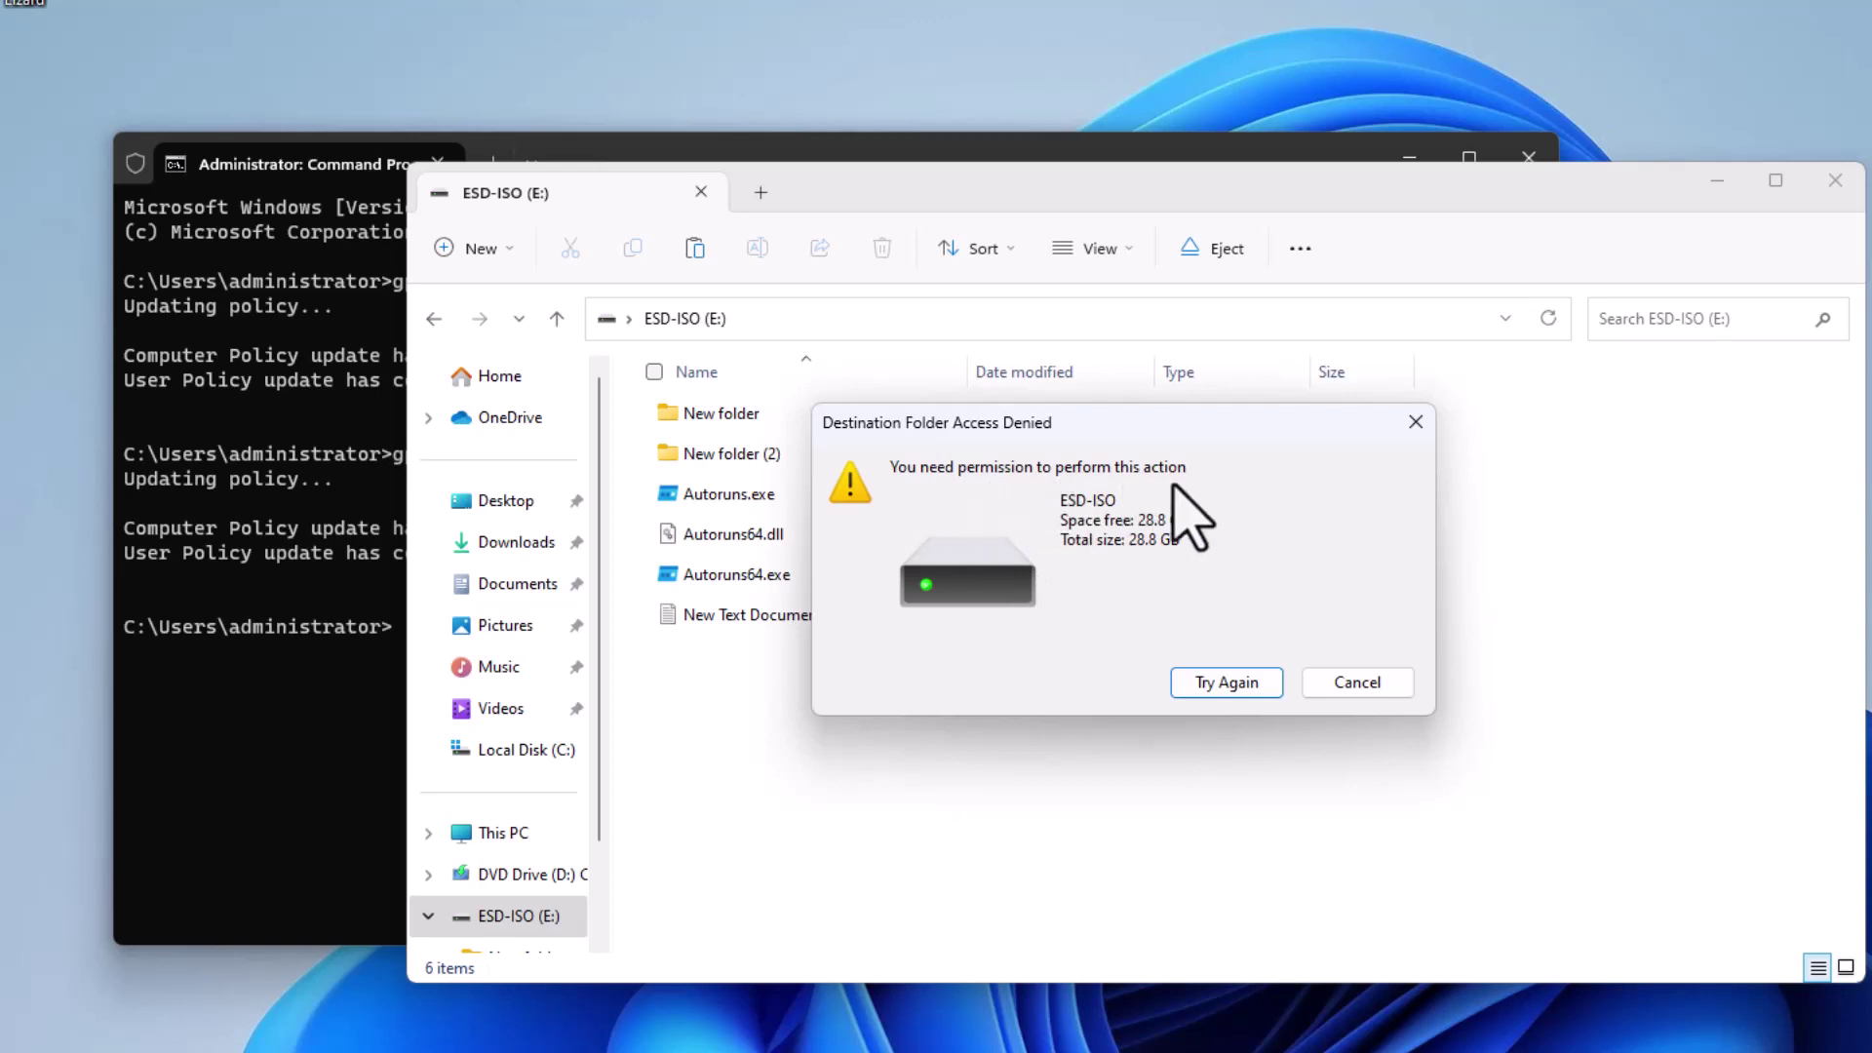
click(1365, 683)
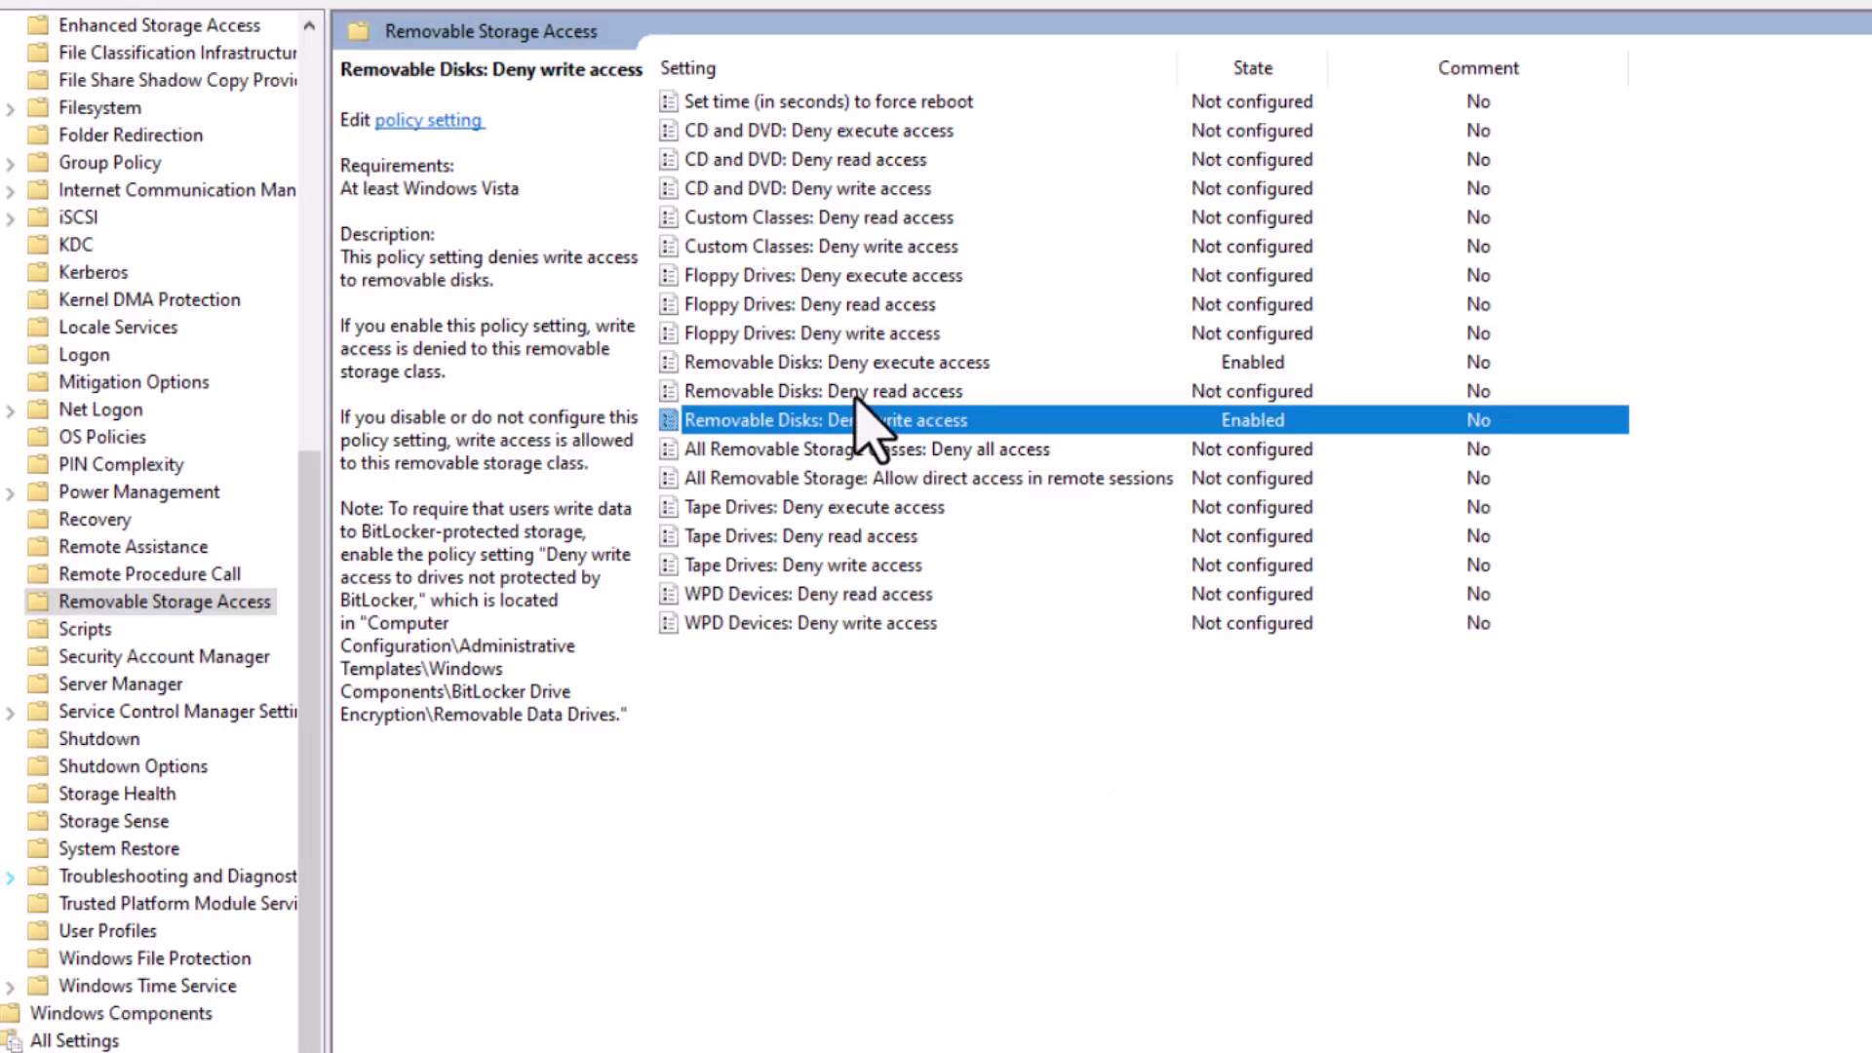
- Set the Removable Disks: Deny read access policy to Enabled and apply it
double_click(856, 393)
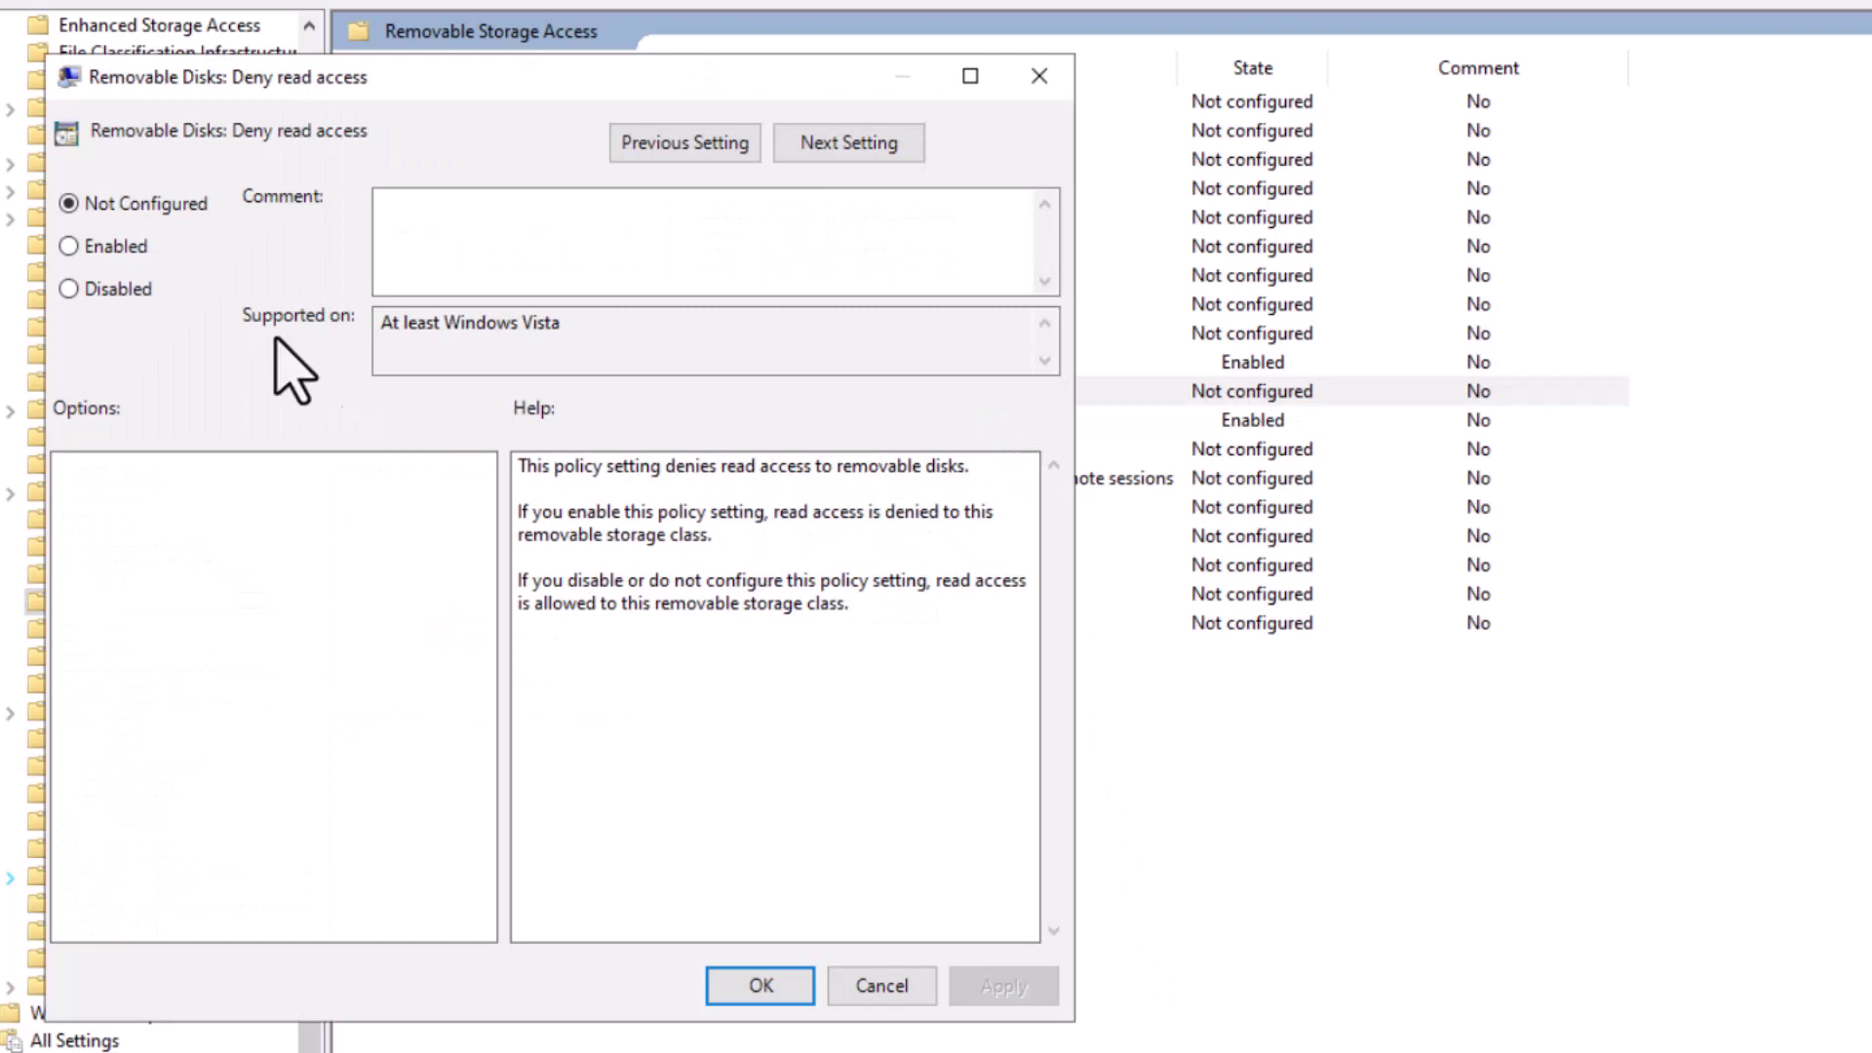
click(70, 247)
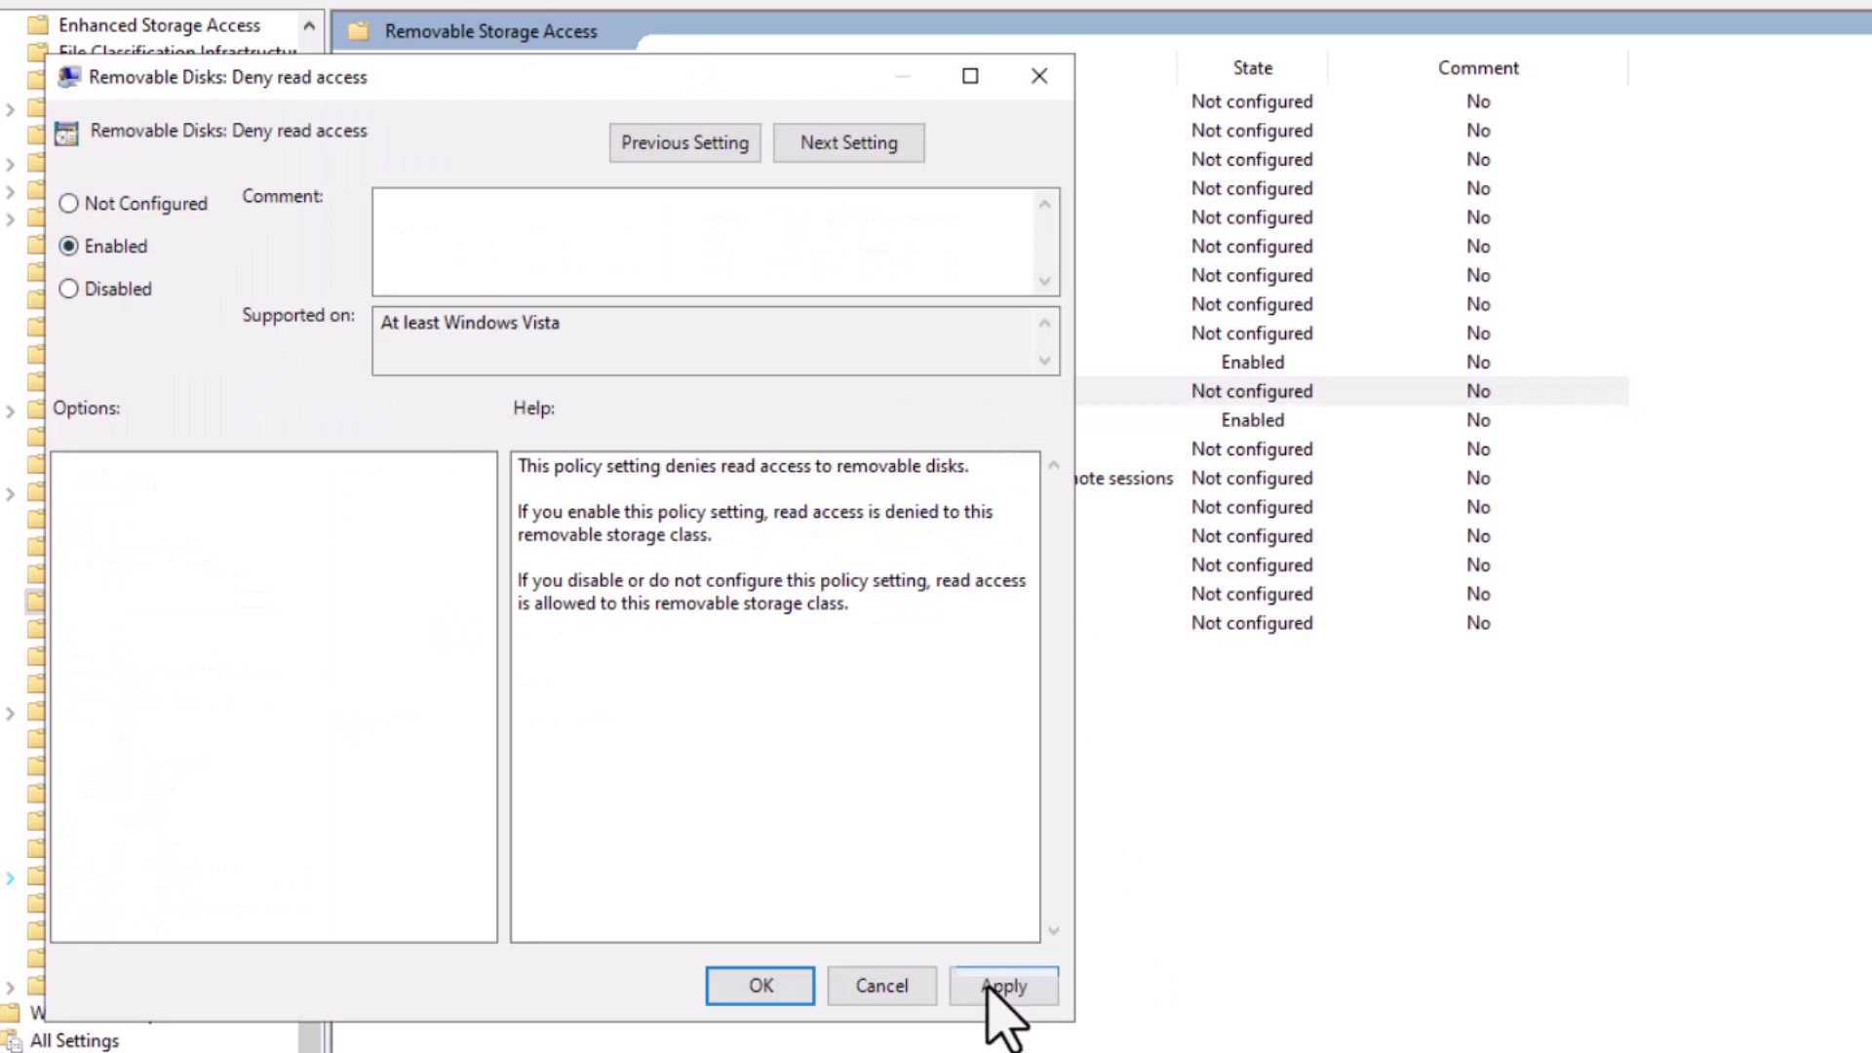
click(997, 989)
click(775, 990)
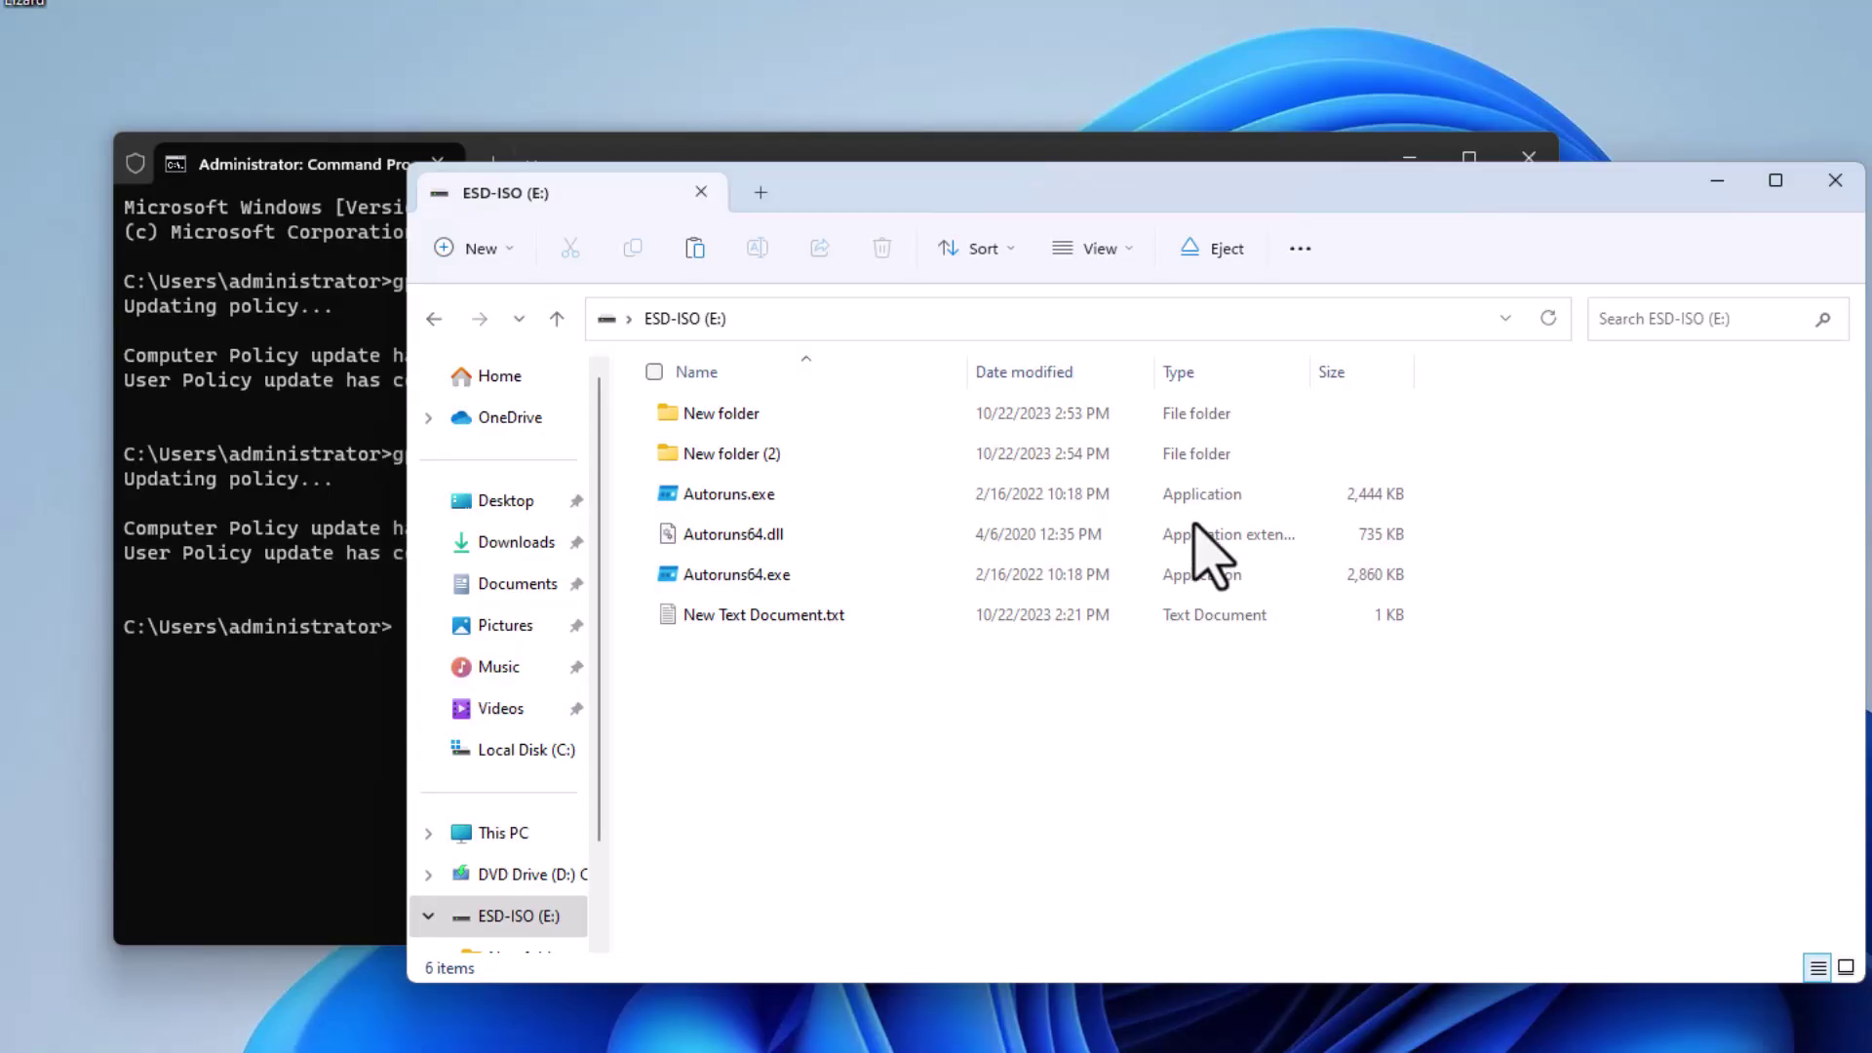
- Run gpupdate /force a third time, moving File Explorer aside to see the output
click(332, 760)
key(Up)
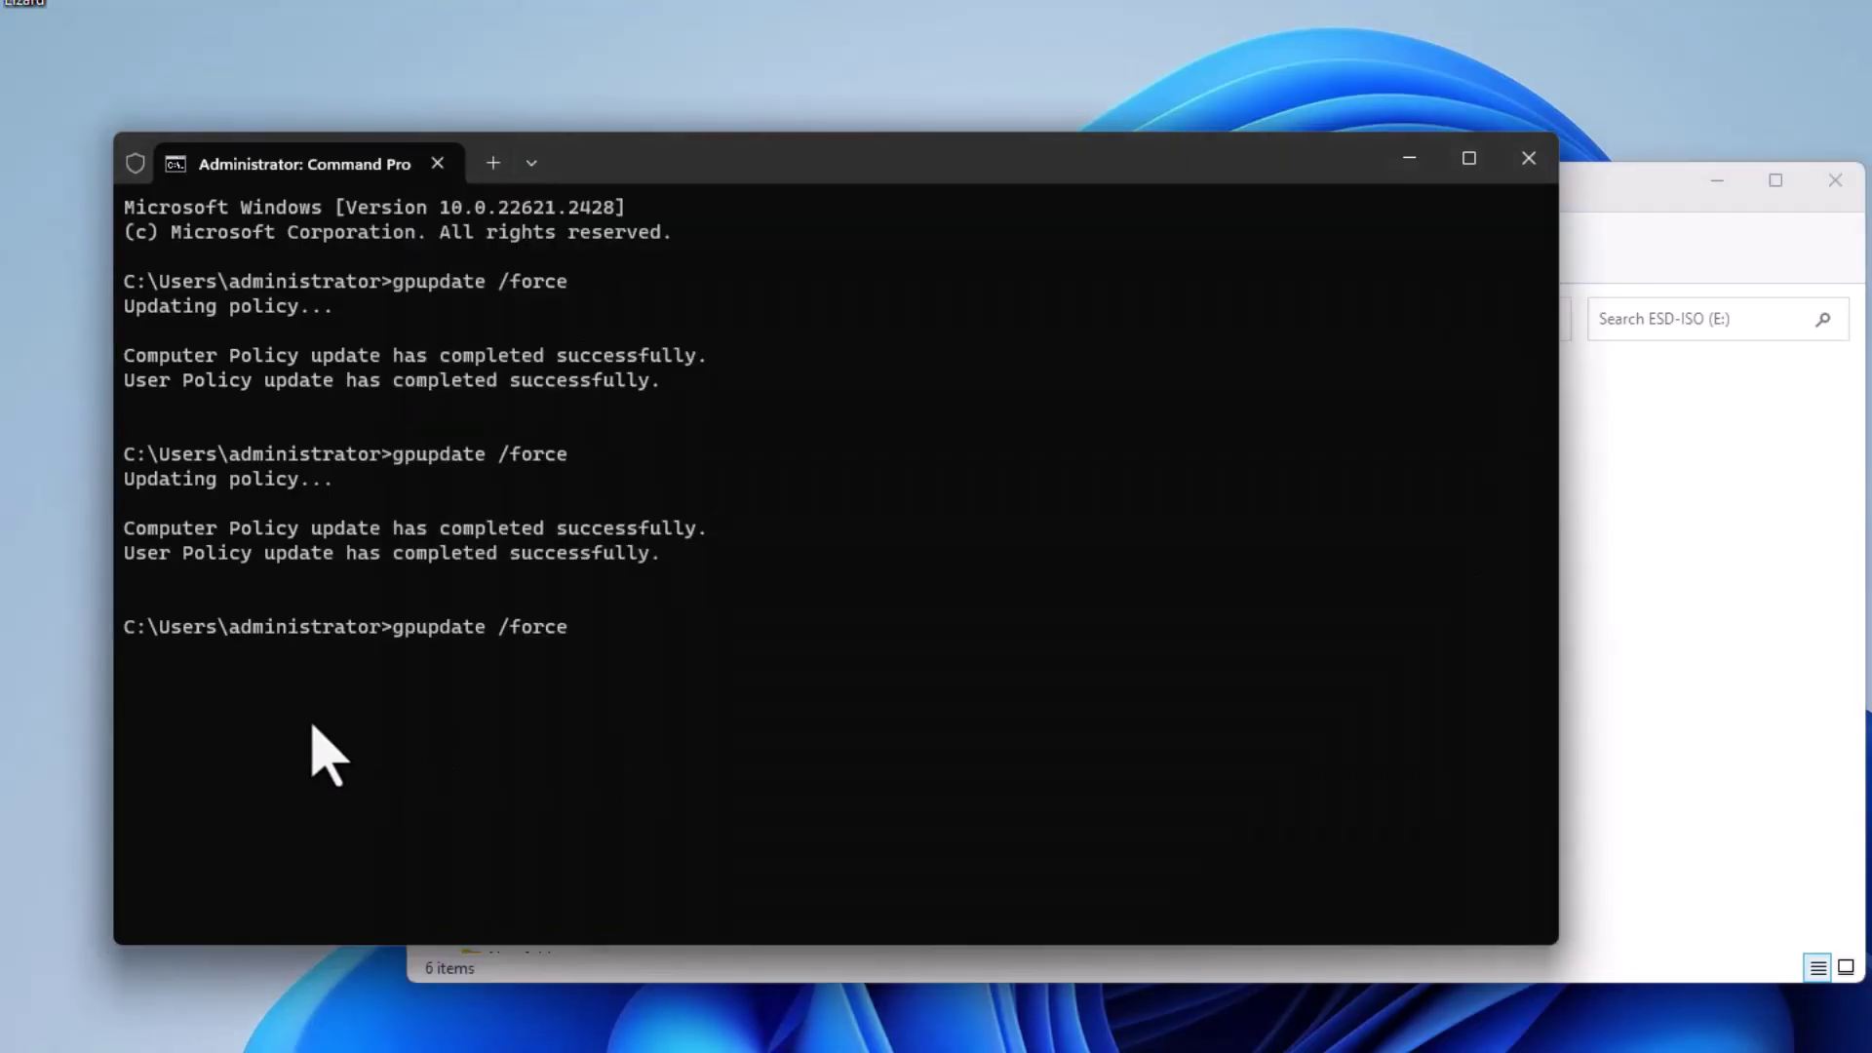
key(Return)
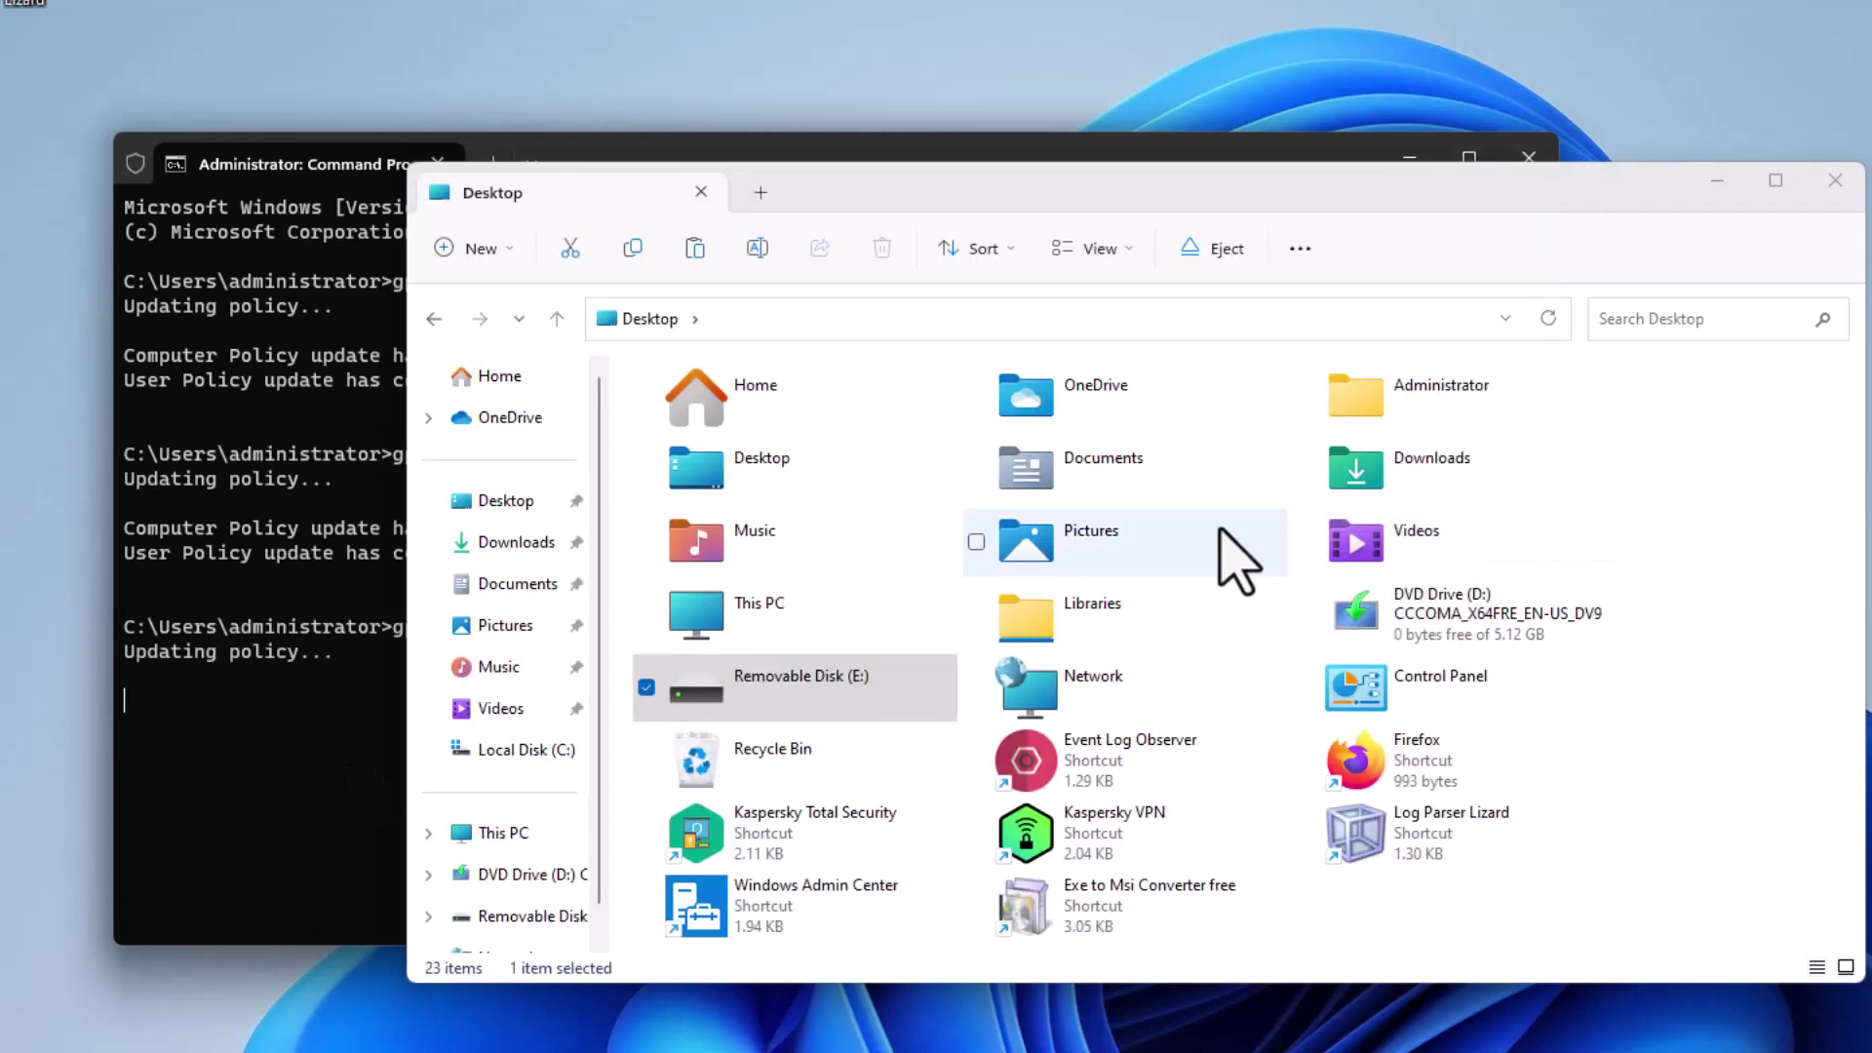
drag(1209, 200, 1646, 200)
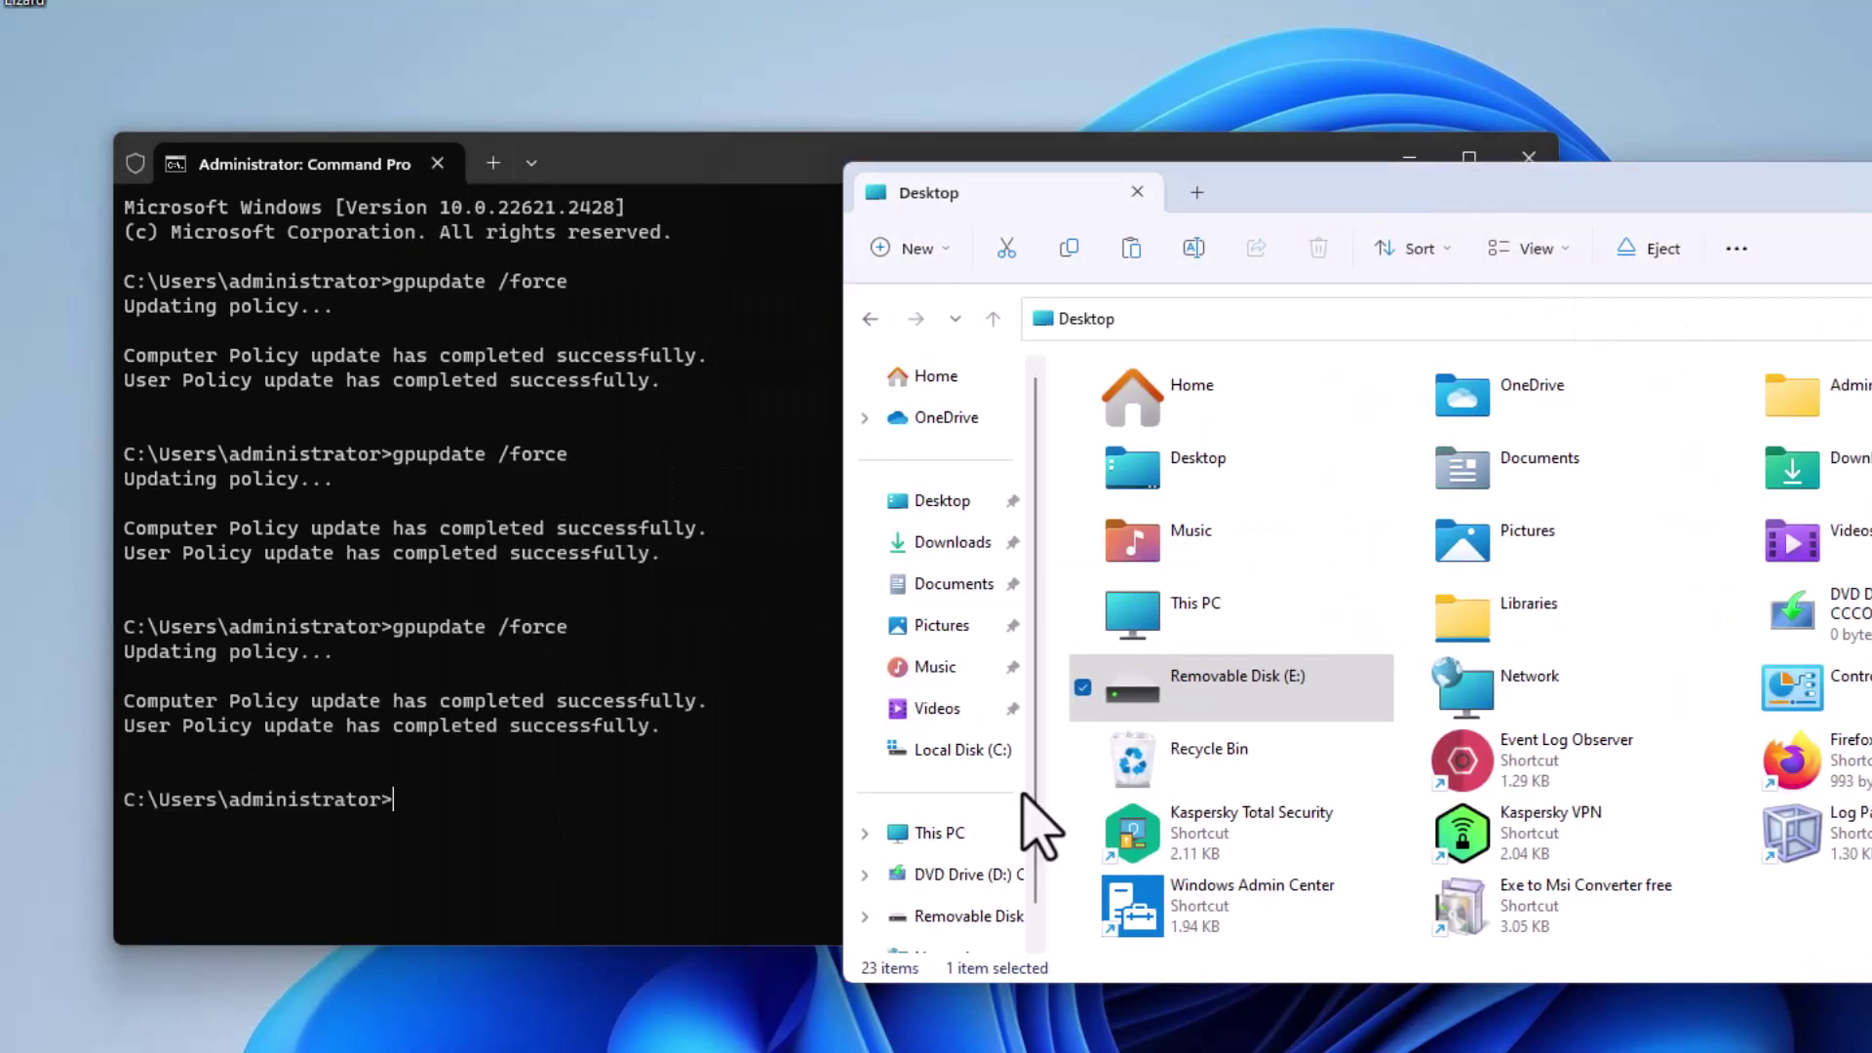
- From This PC, attempt to open Removable Disk (E:), which is now denied access
click(941, 835)
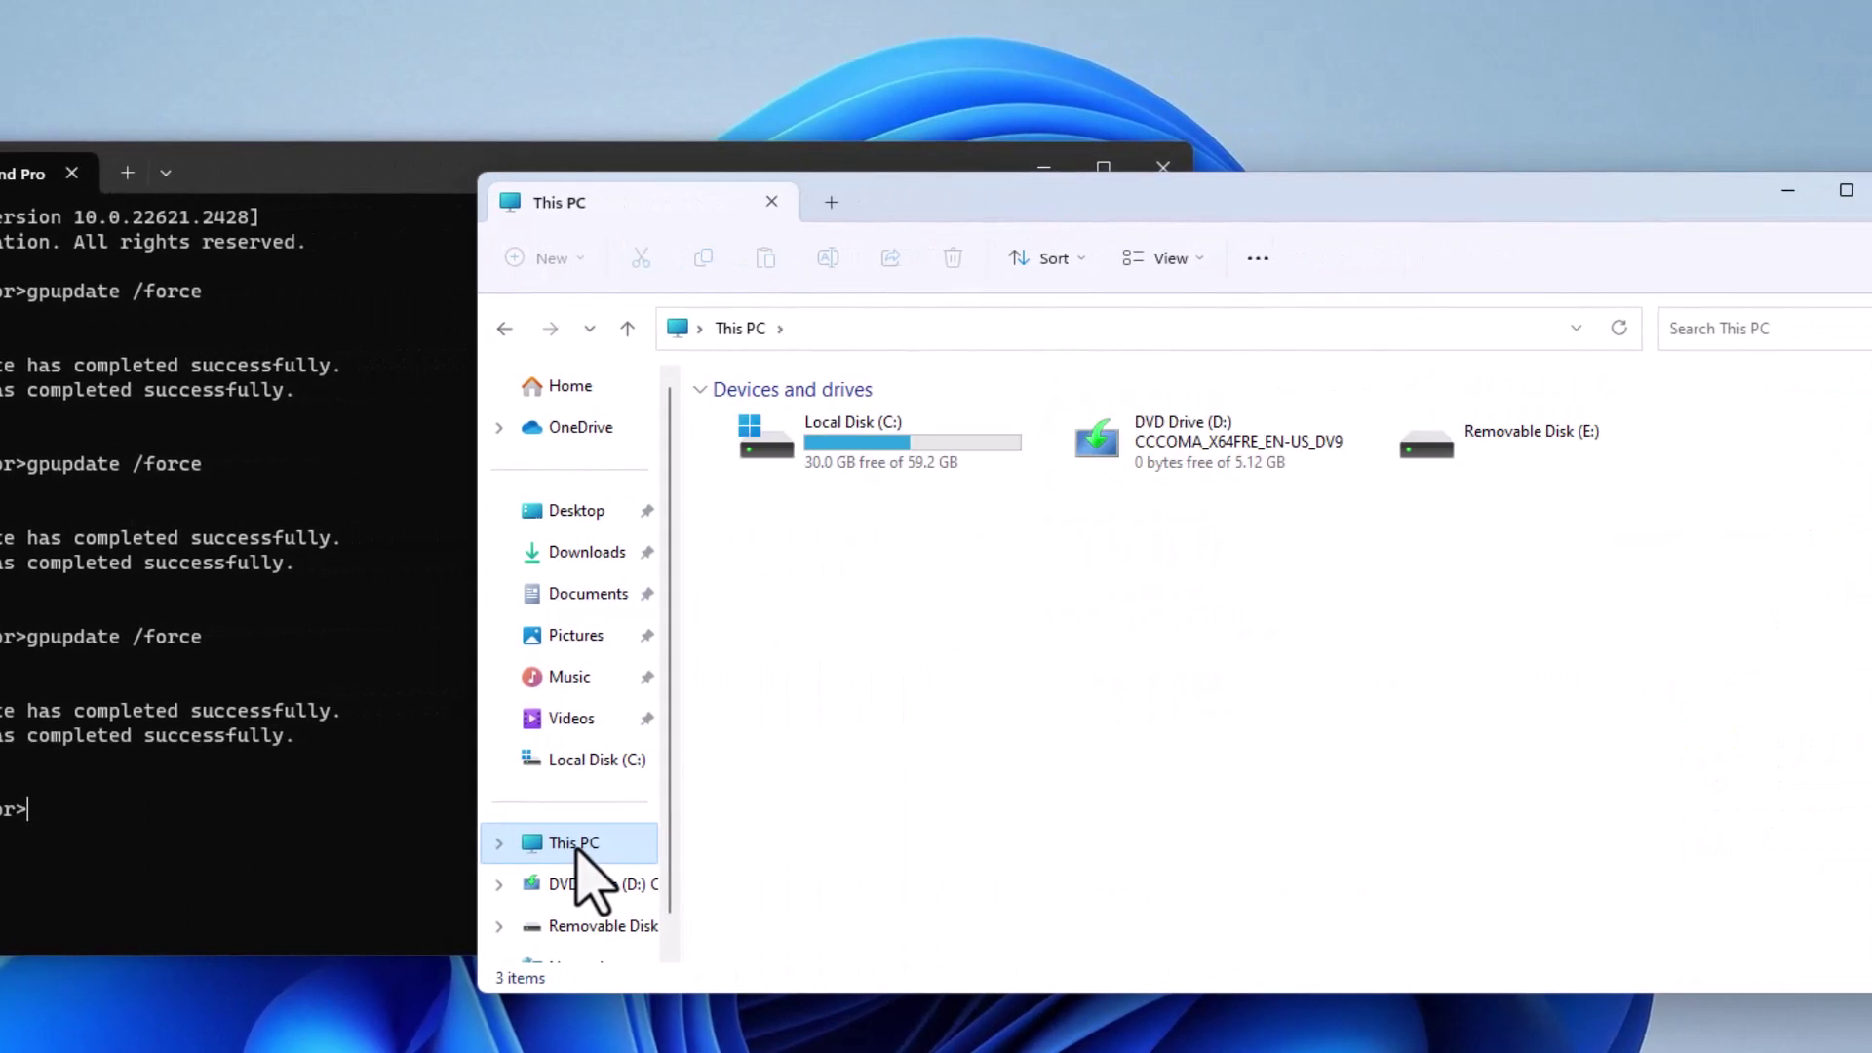
double_click(1486, 455)
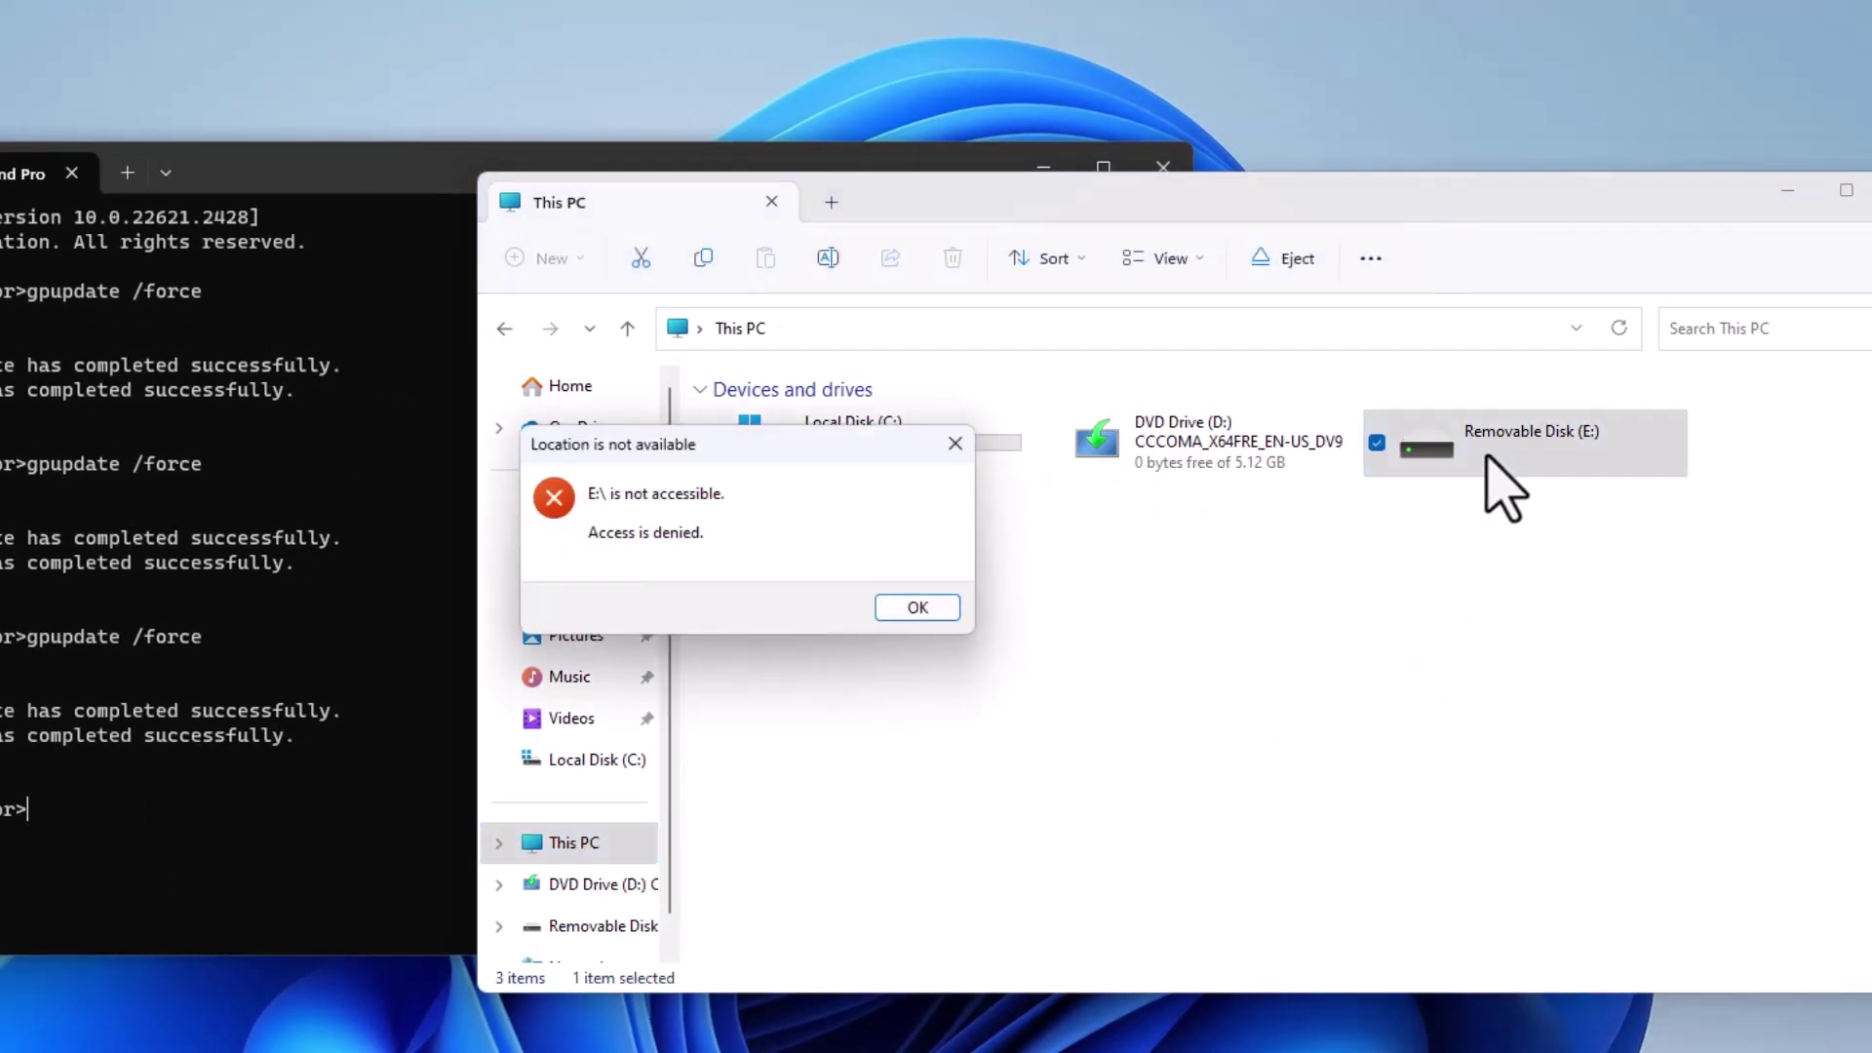